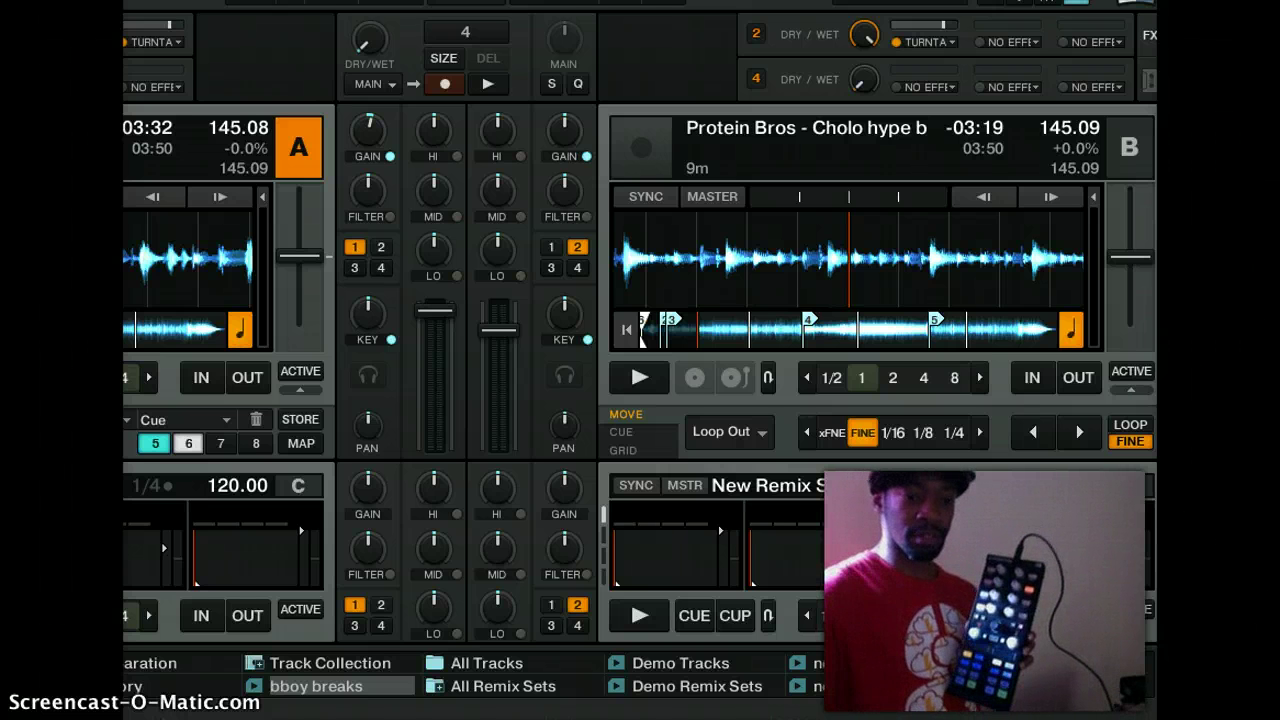
- Open the Controller Manager preferences and add a Deck Common Play/Pause input to the Traktor Kontrol X1 MK2 mapping
left_click(1019, 2)
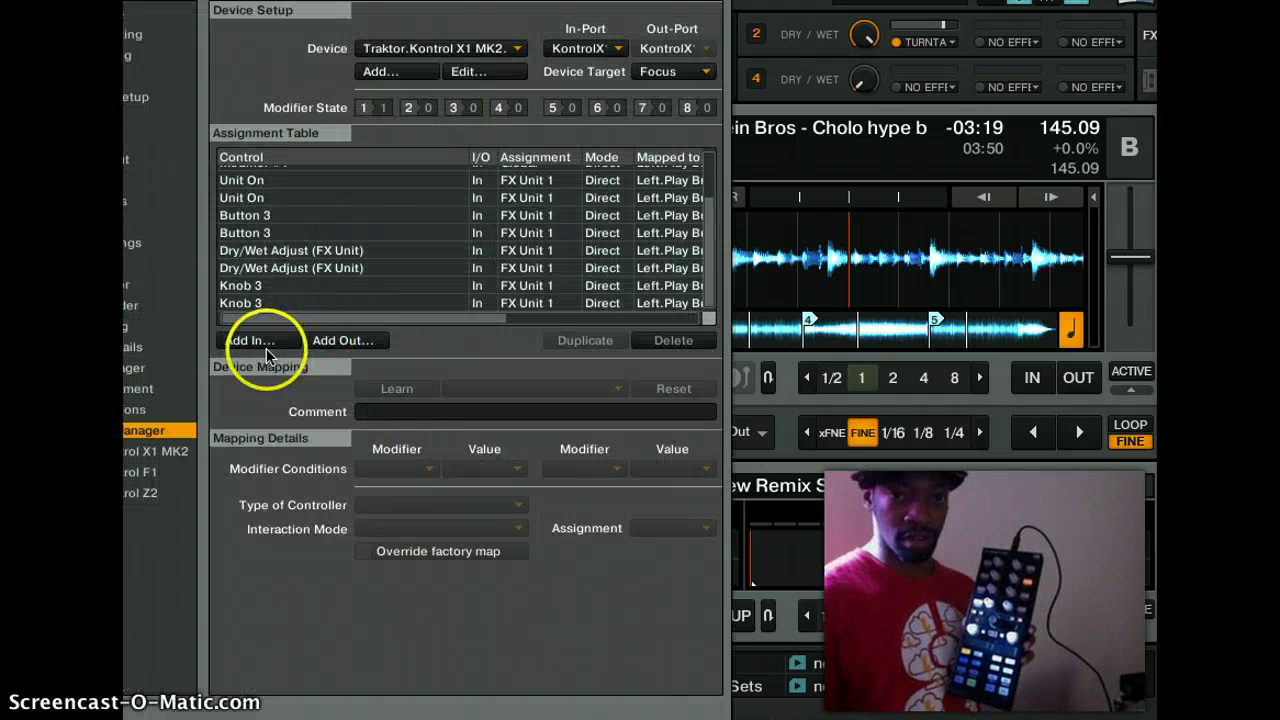
left_click(250, 341)
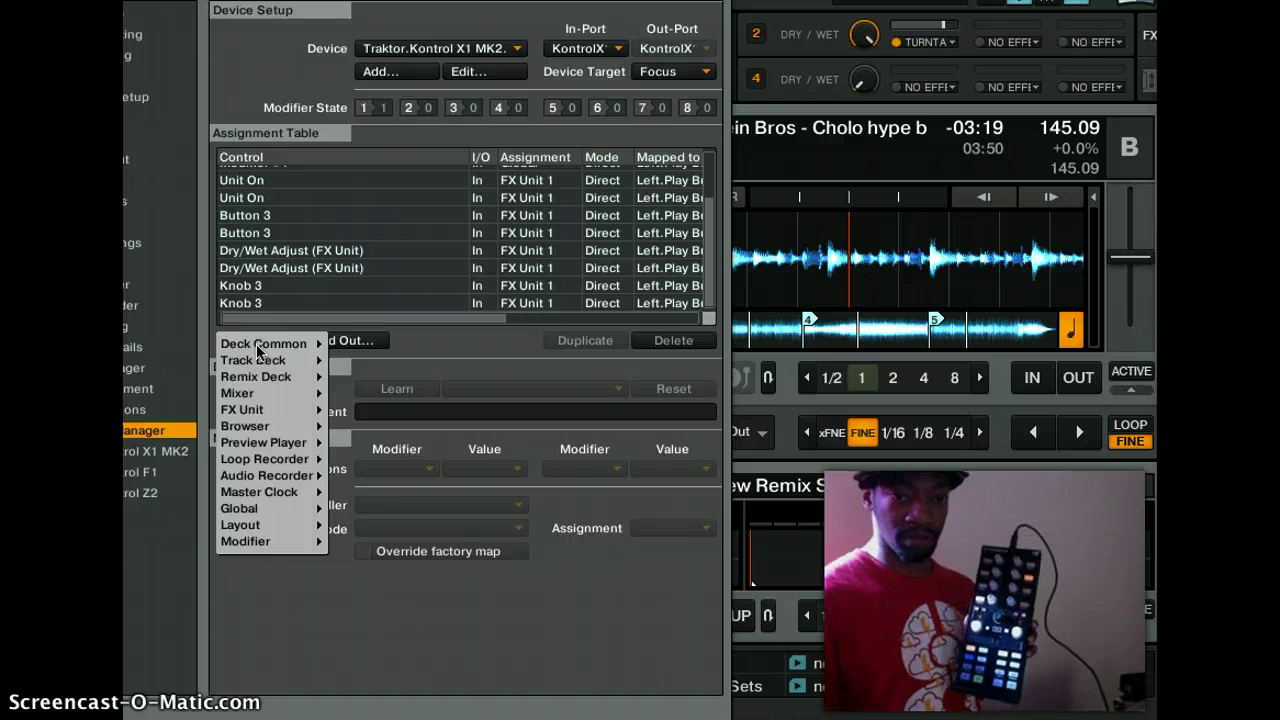
left_click(276, 379)
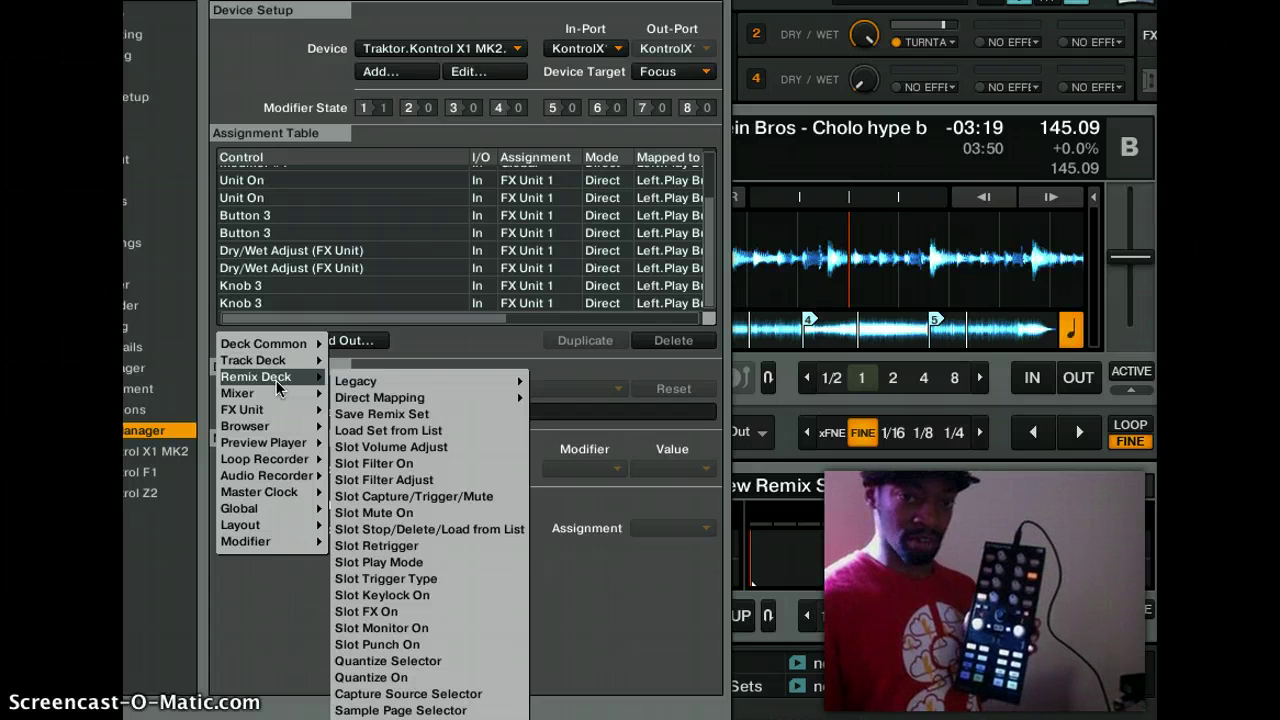
left_click(292, 345)
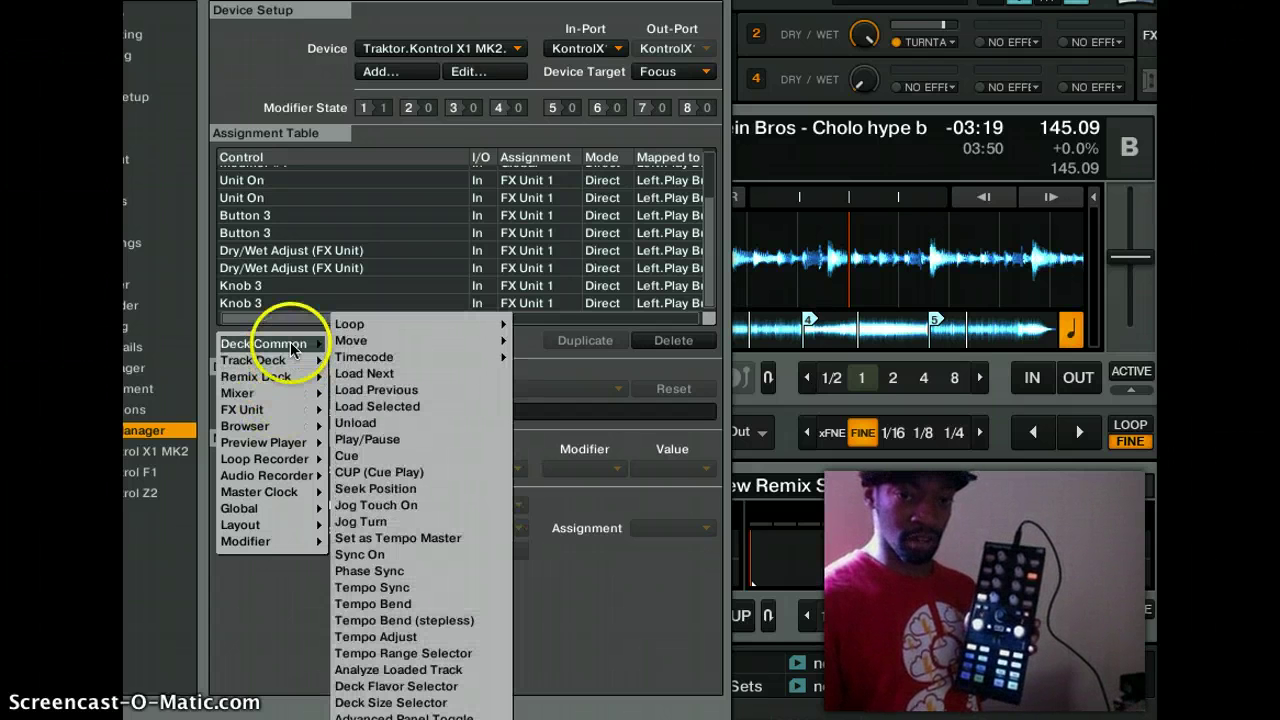
left_click(393, 447)
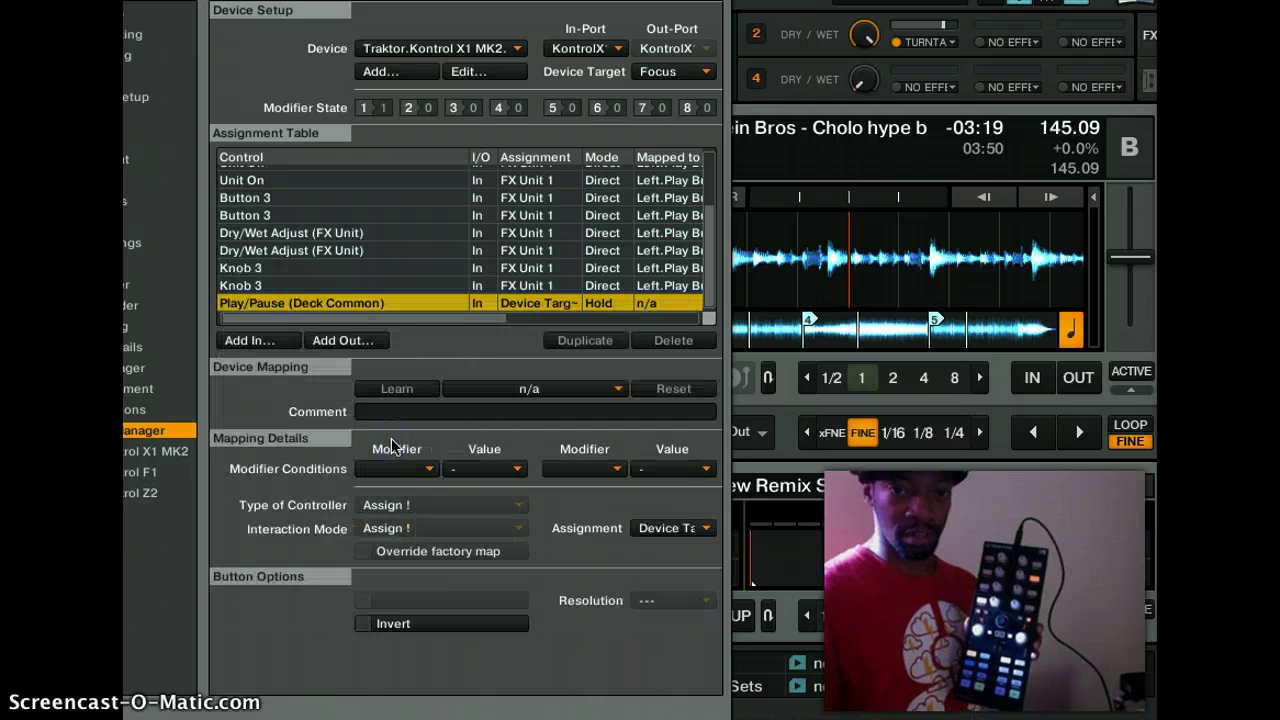
- Map the Play/Pause control to the controller's Right.Play Button using Learn
left_click(401, 413)
left_click(400, 389)
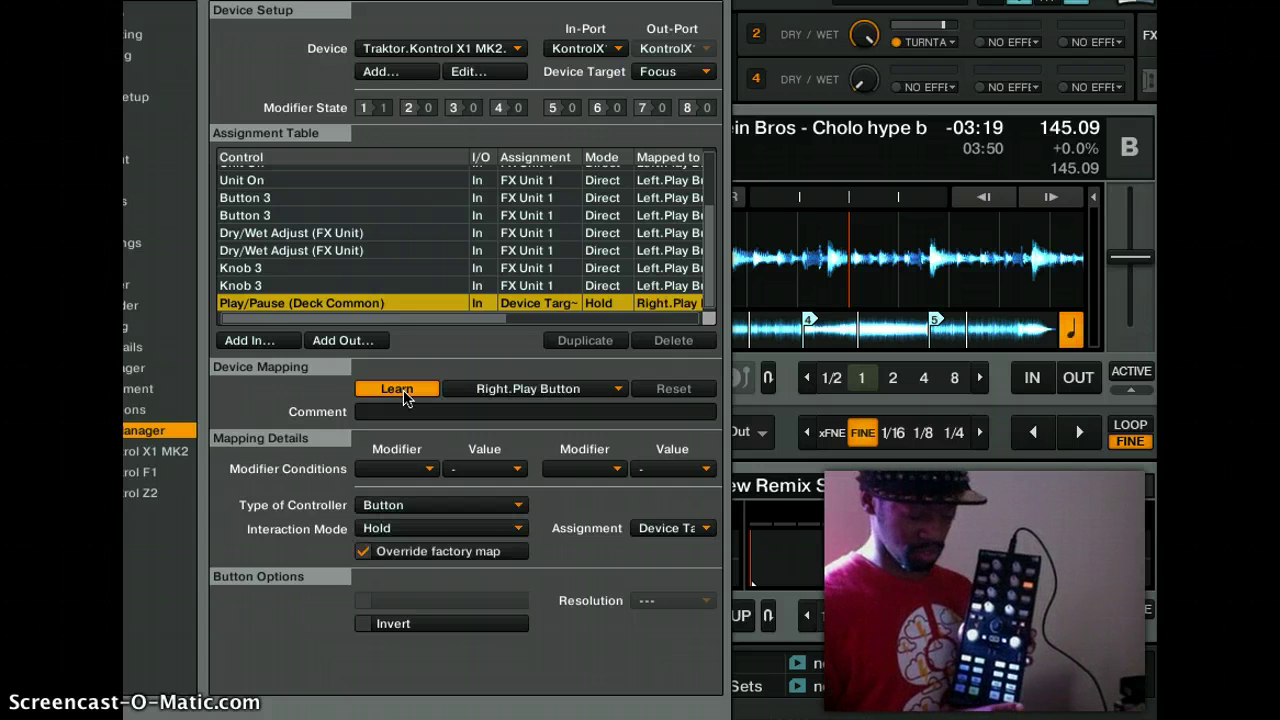
left_click(400, 390)
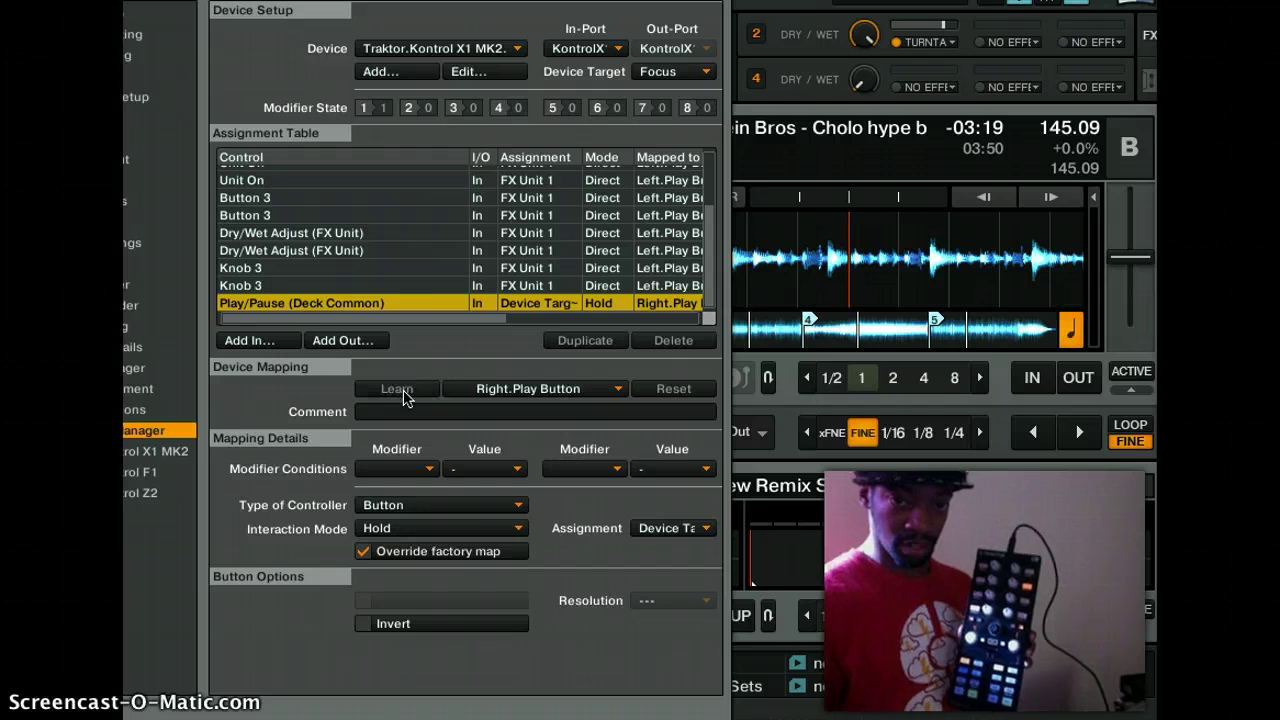
- Assign the Play/Pause mapping to Deck B and give it the modifier condition M1 = 0
left_click(660, 529)
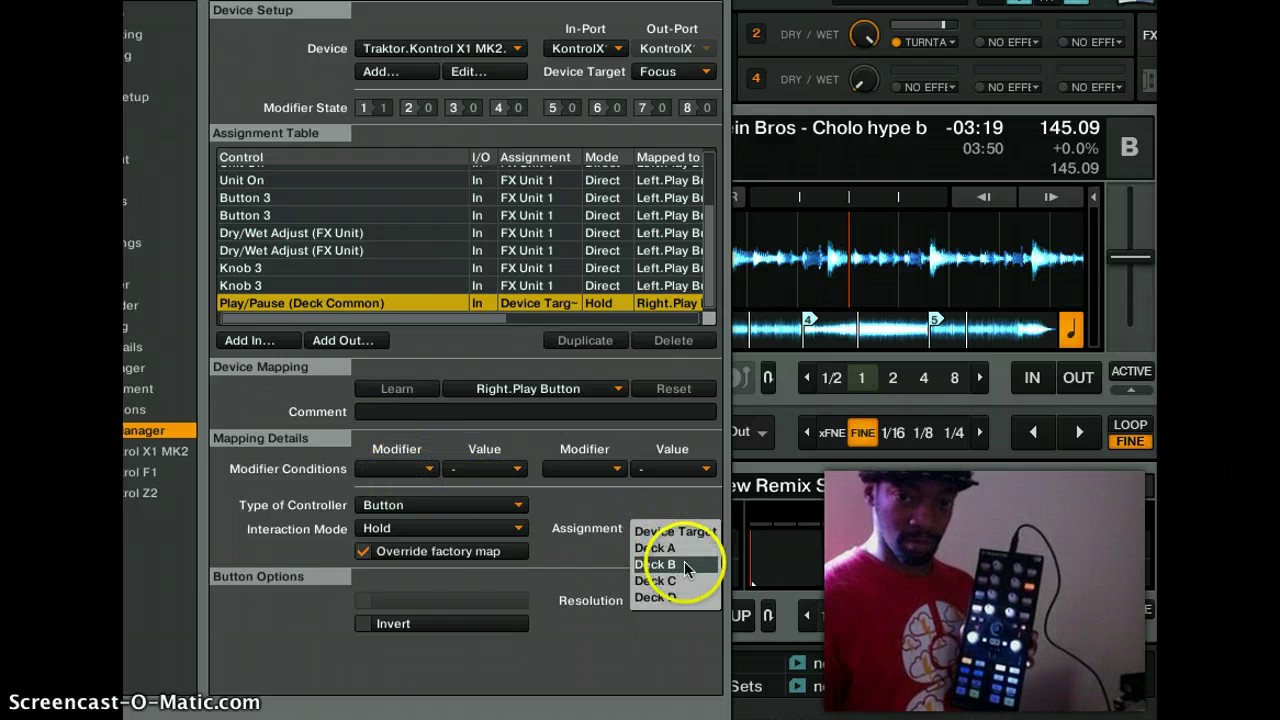
left_click(680, 565)
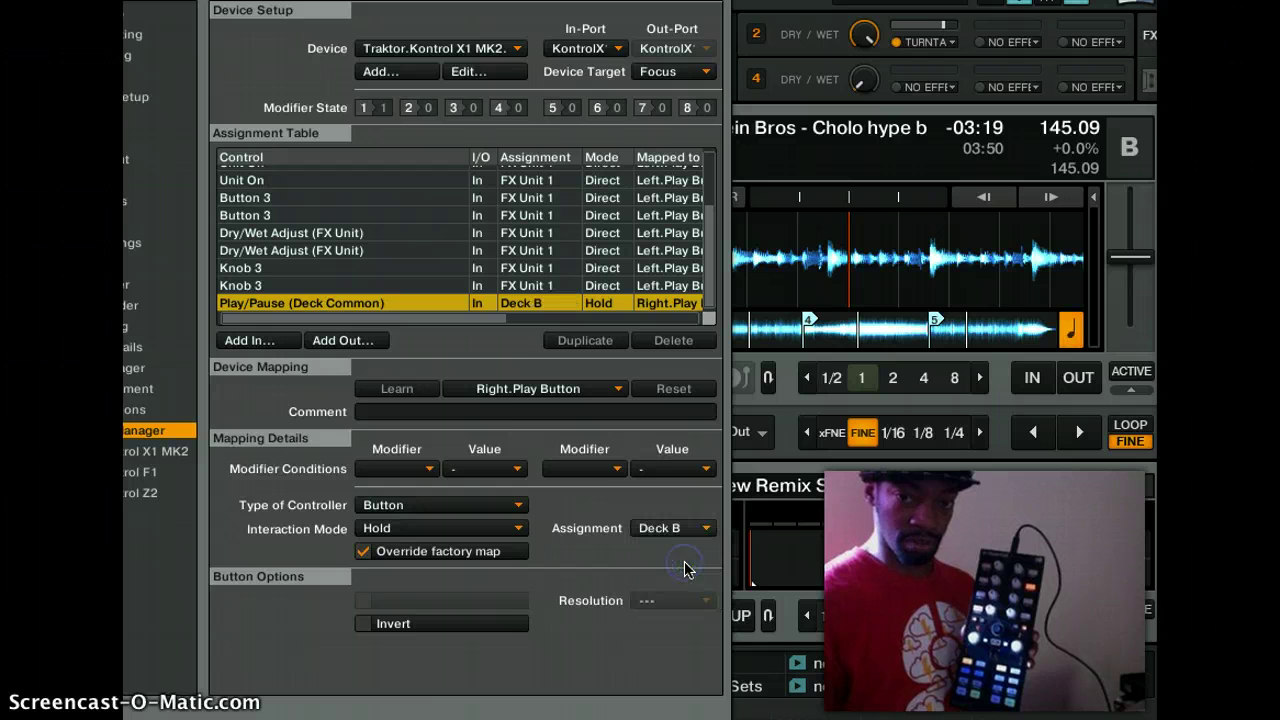
left_click(414, 470)
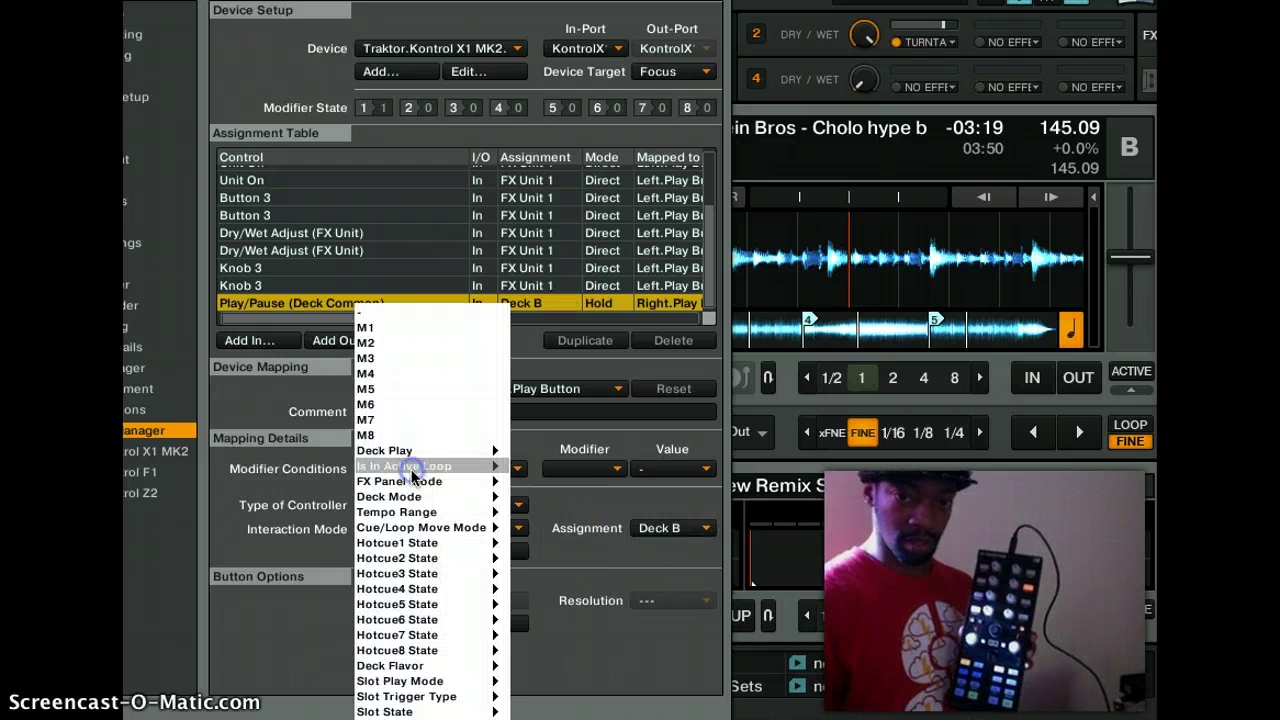
left_click(365, 328)
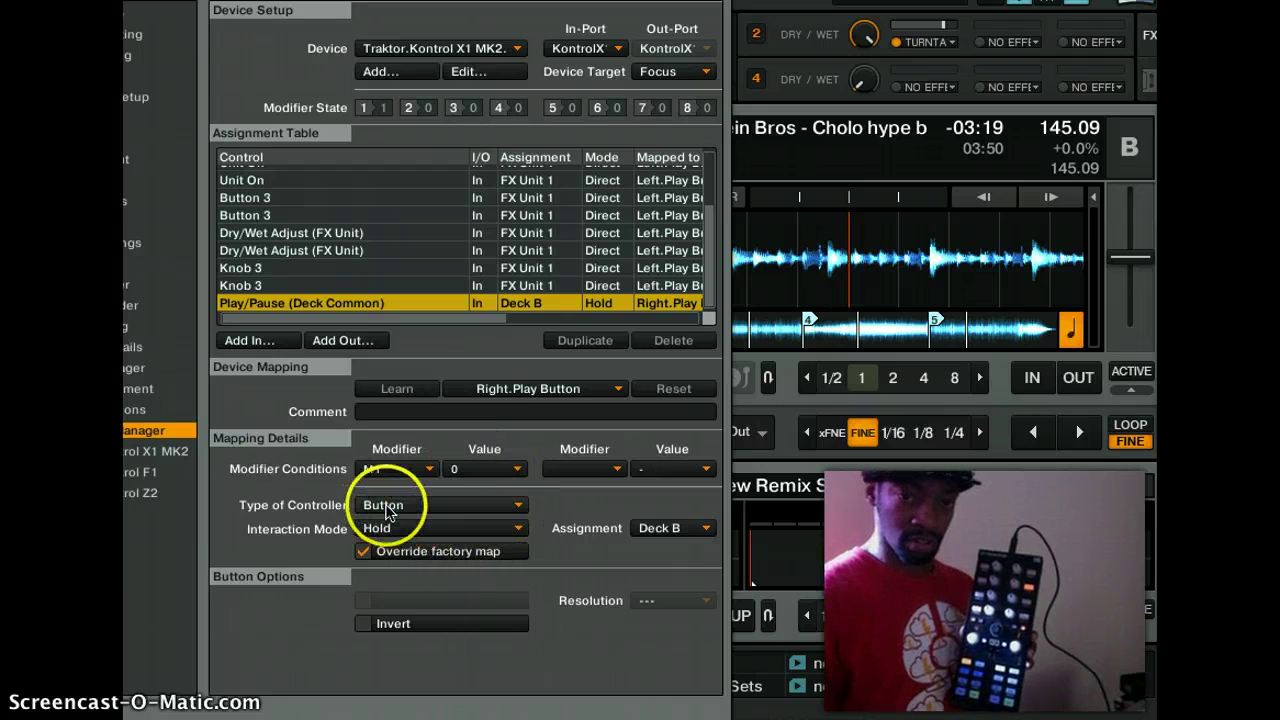
- Change the Play/Pause mapping's interaction mode to Direct with a set-to value of 1 and enable Invert
left_click(408, 530)
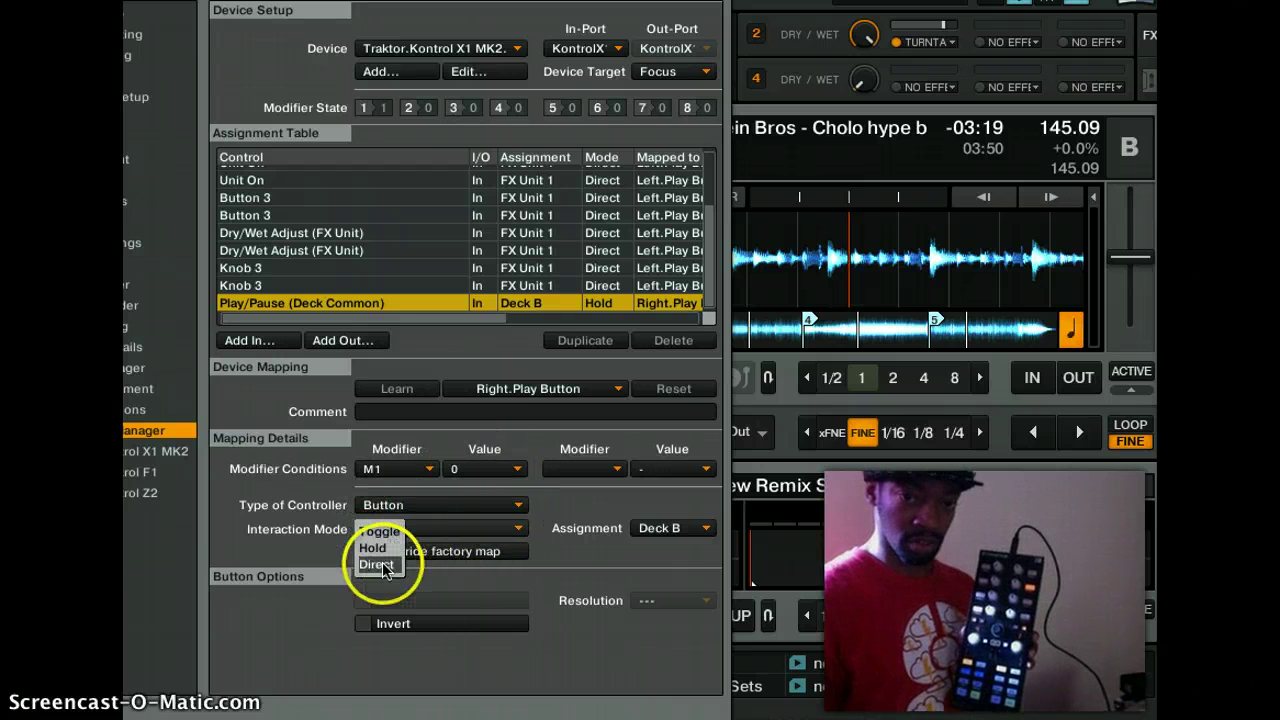
left_click(381, 566)
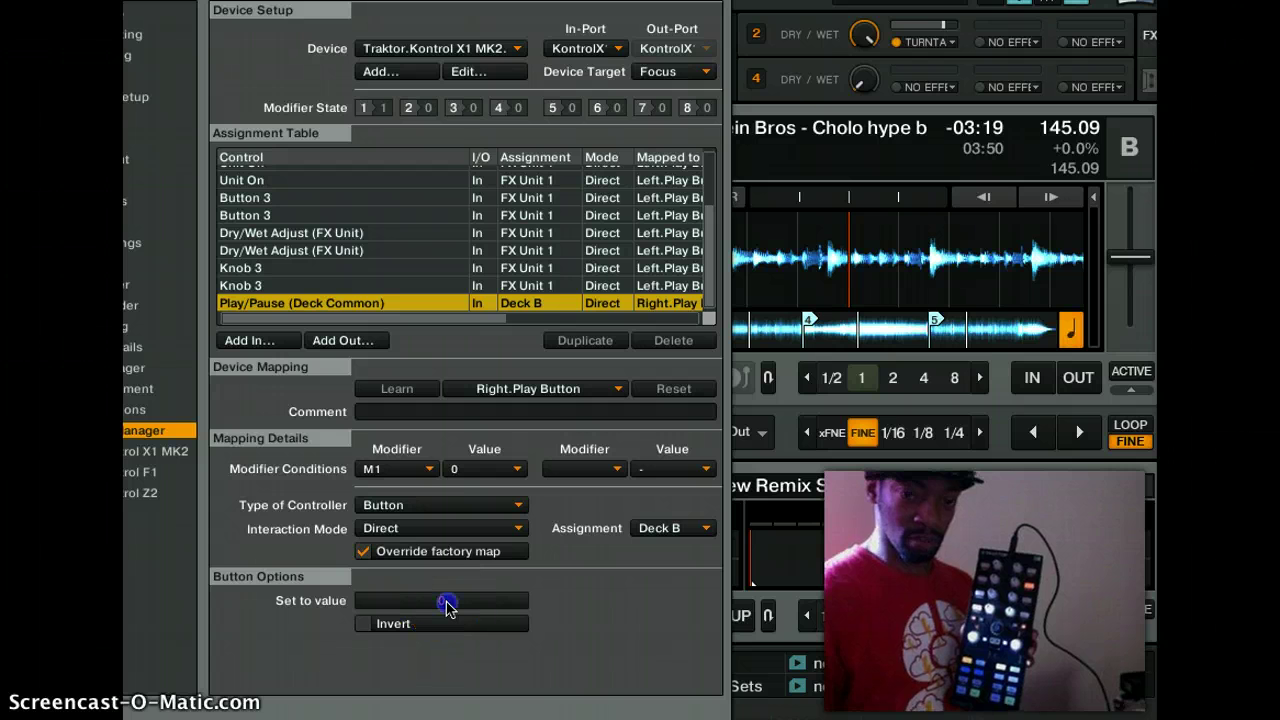
left_click_drag(446, 601, 443, 571)
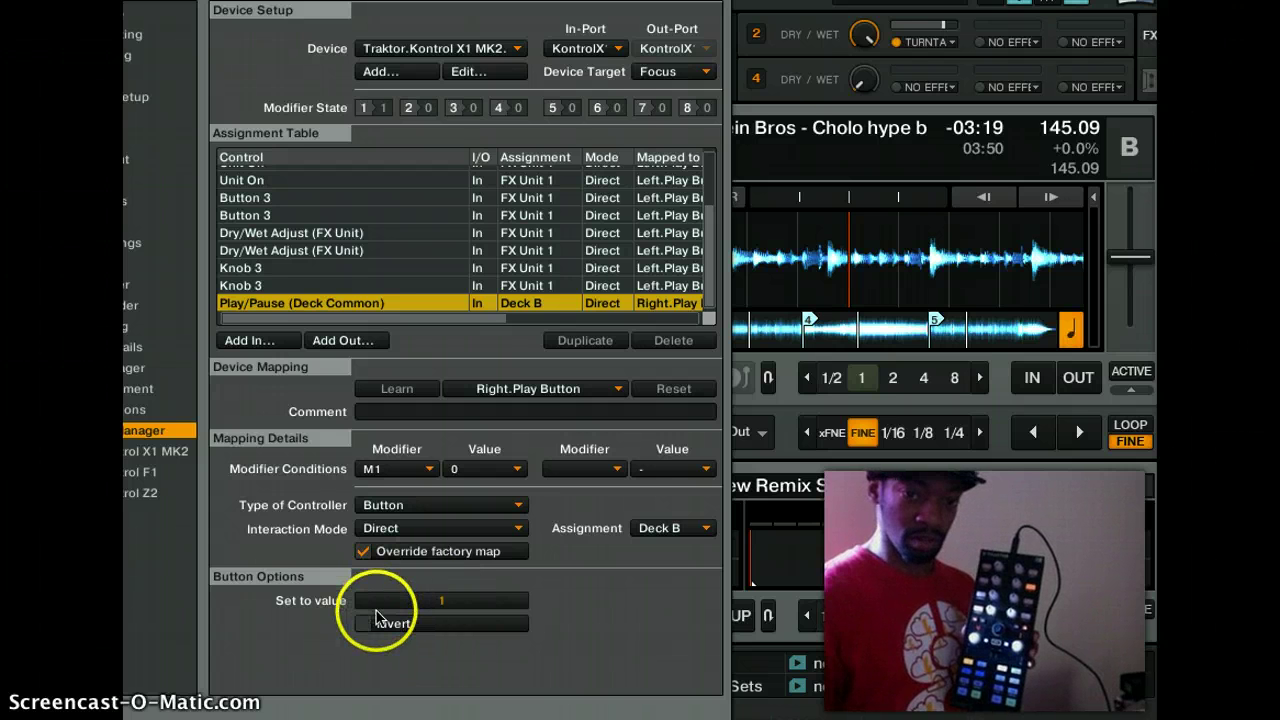
left_click(363, 626)
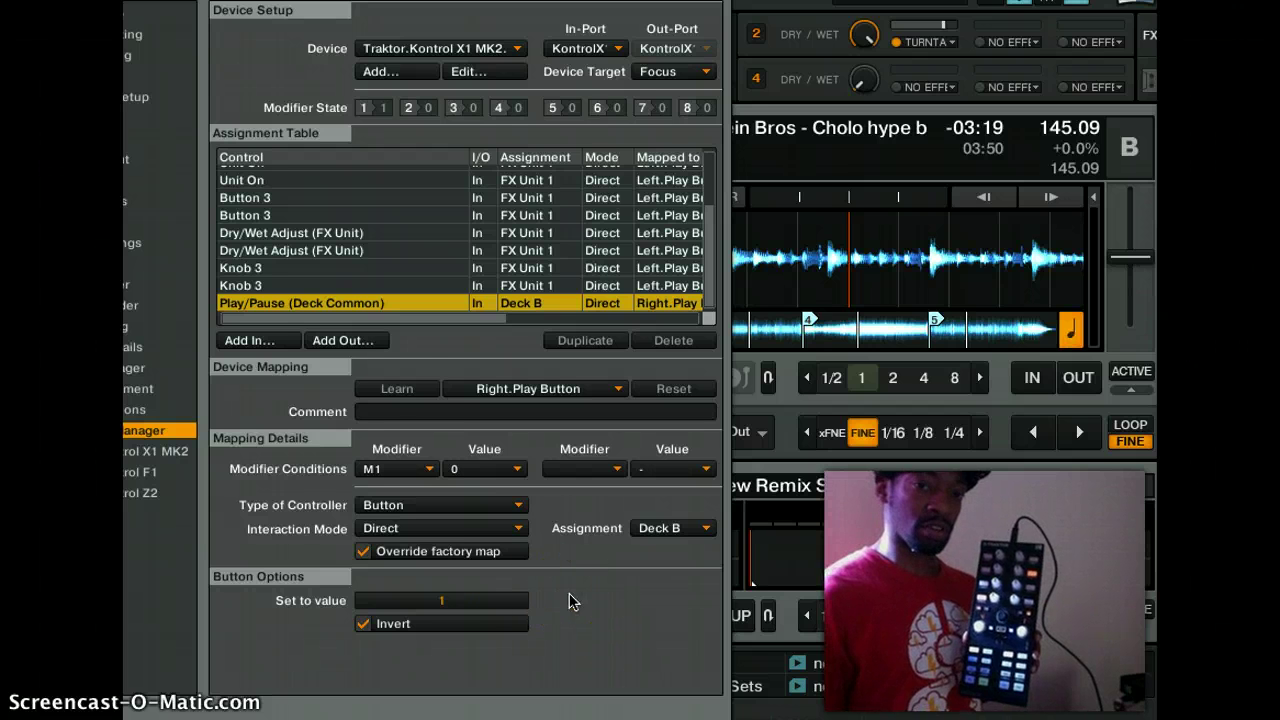
- Duplicate the Play/Pause mapping onto the Right.Play Button, with modifier condition M1 = 1 and a set-to value of 0
left_click(585, 341)
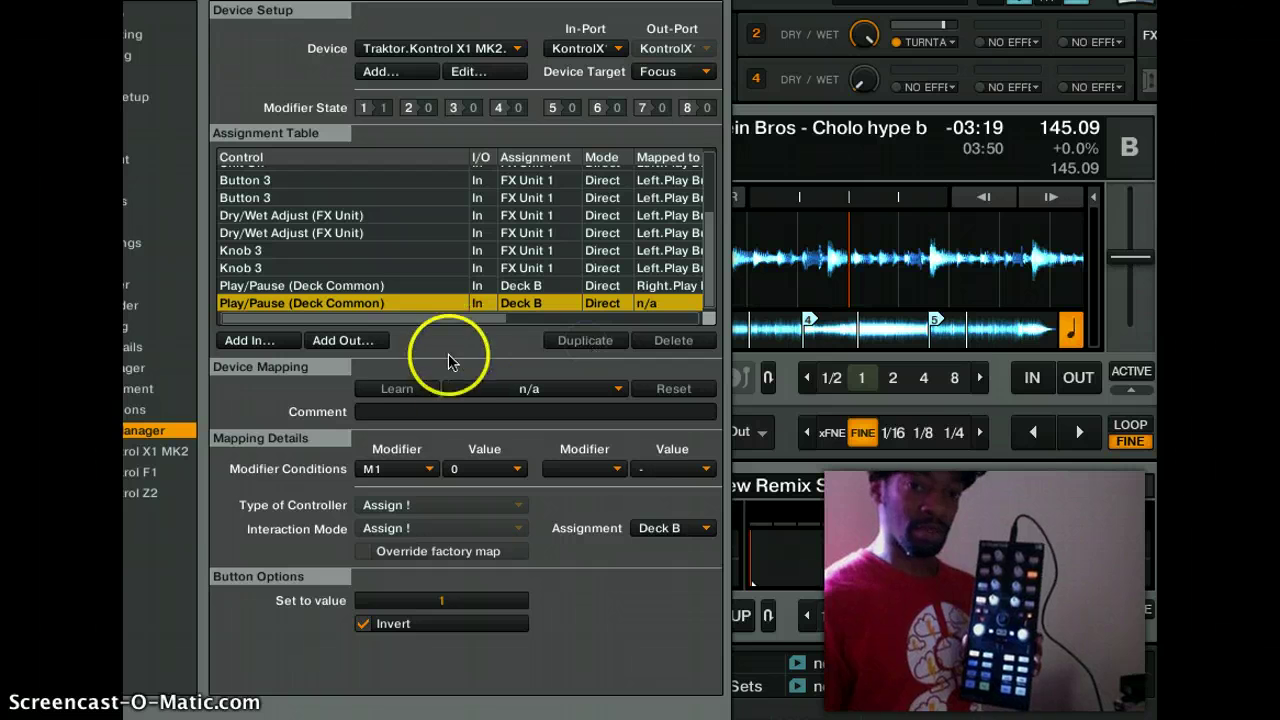
left_click(418, 390)
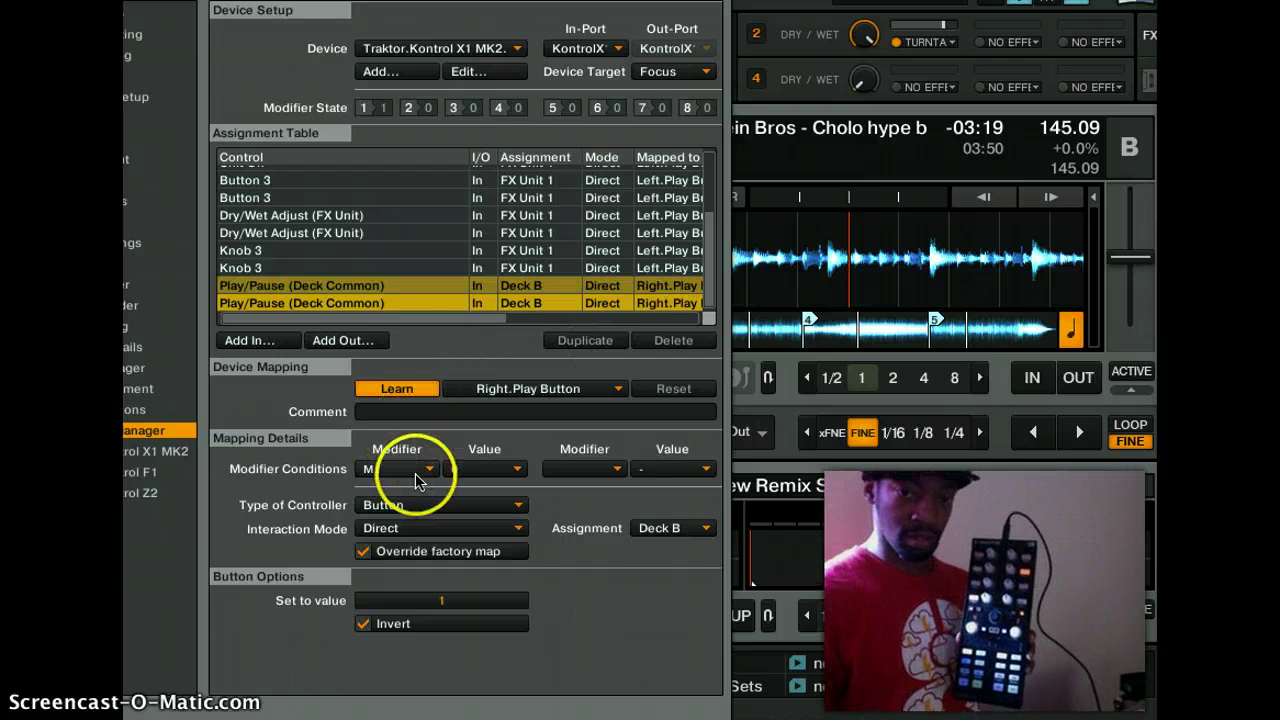
left_click(486, 470)
left_click(448, 488)
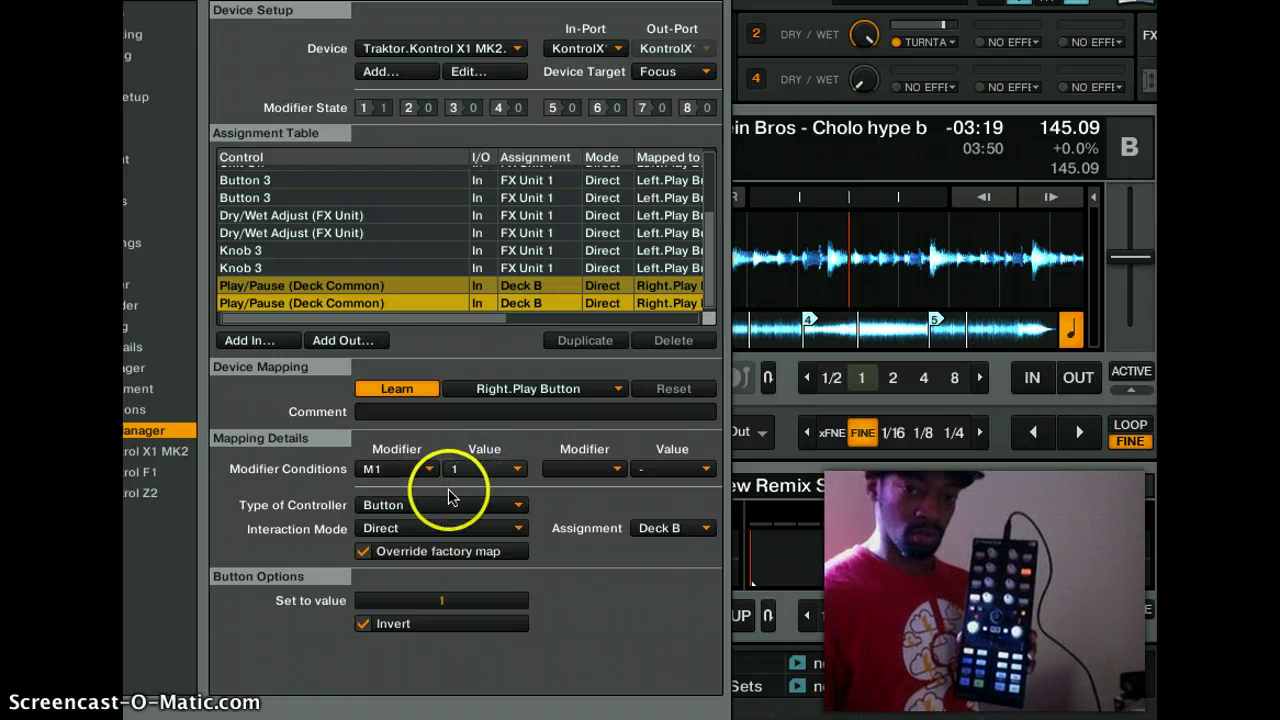
left_click(443, 600)
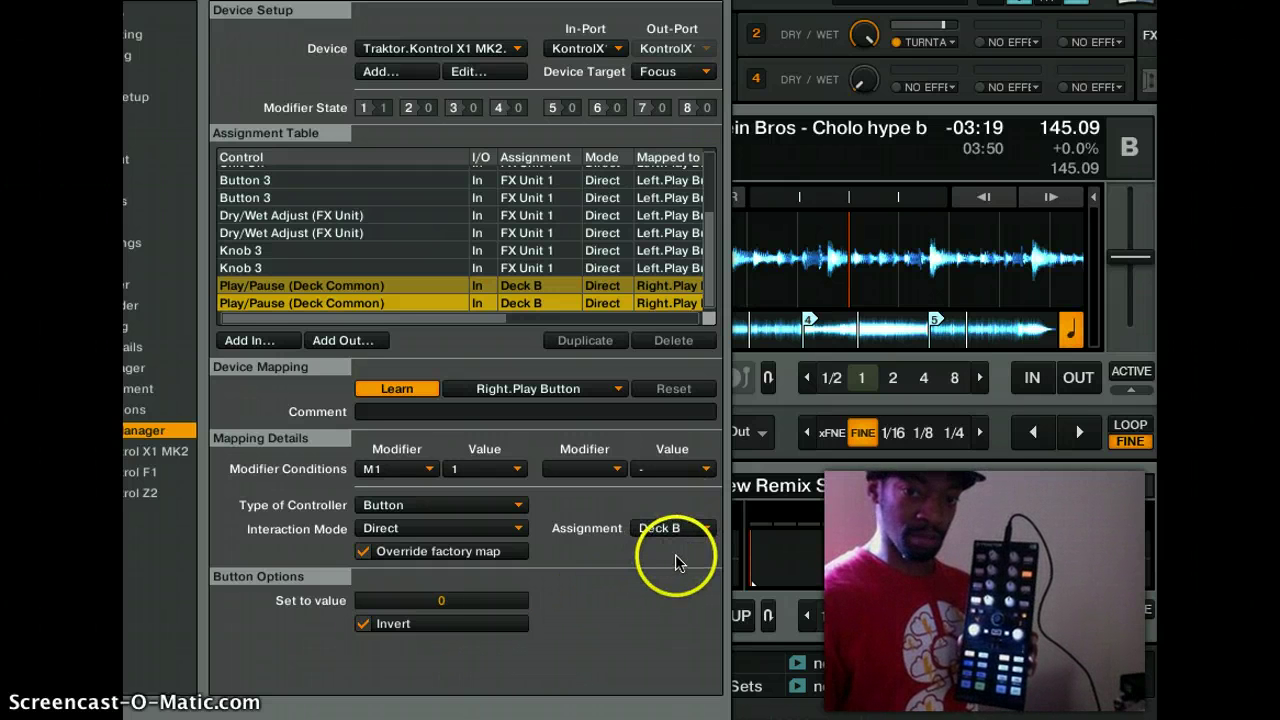
left_click(417, 390)
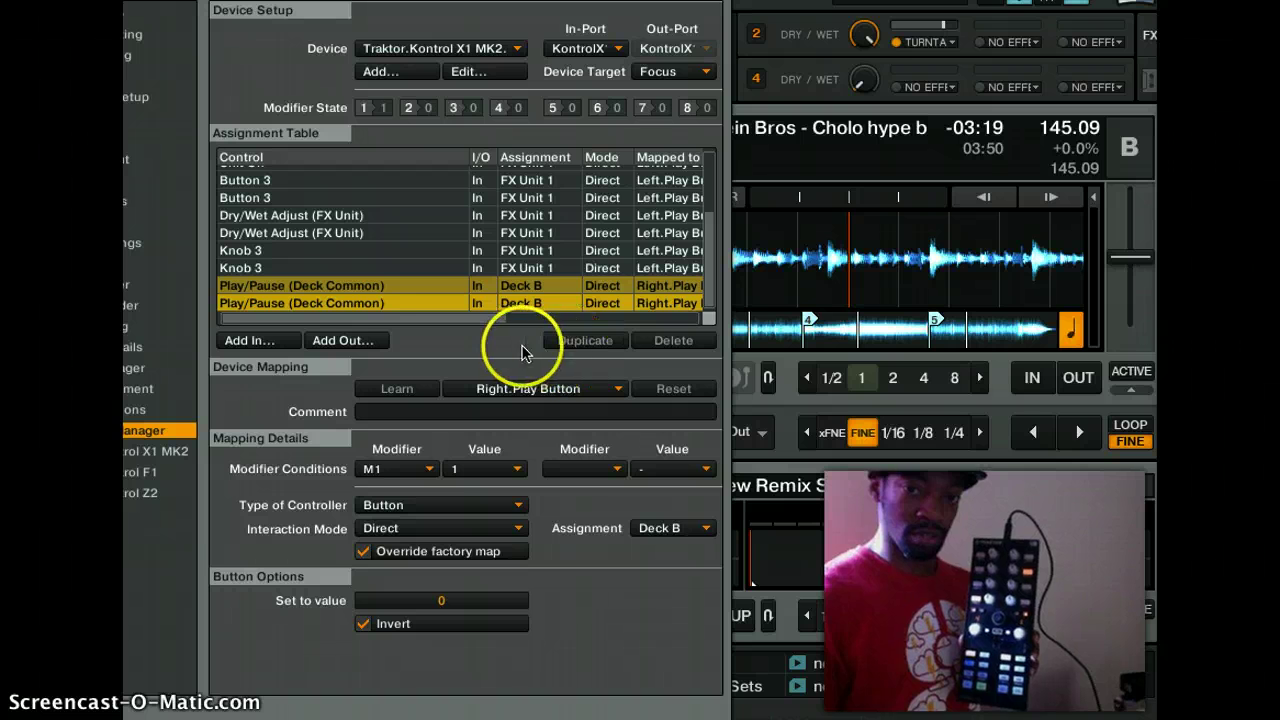
- Add a Modifier #1 input and map it to the controller's Right.Play Button using Learn
left_click(253, 347)
mouse_move(296, 516)
mouse_move(290, 541)
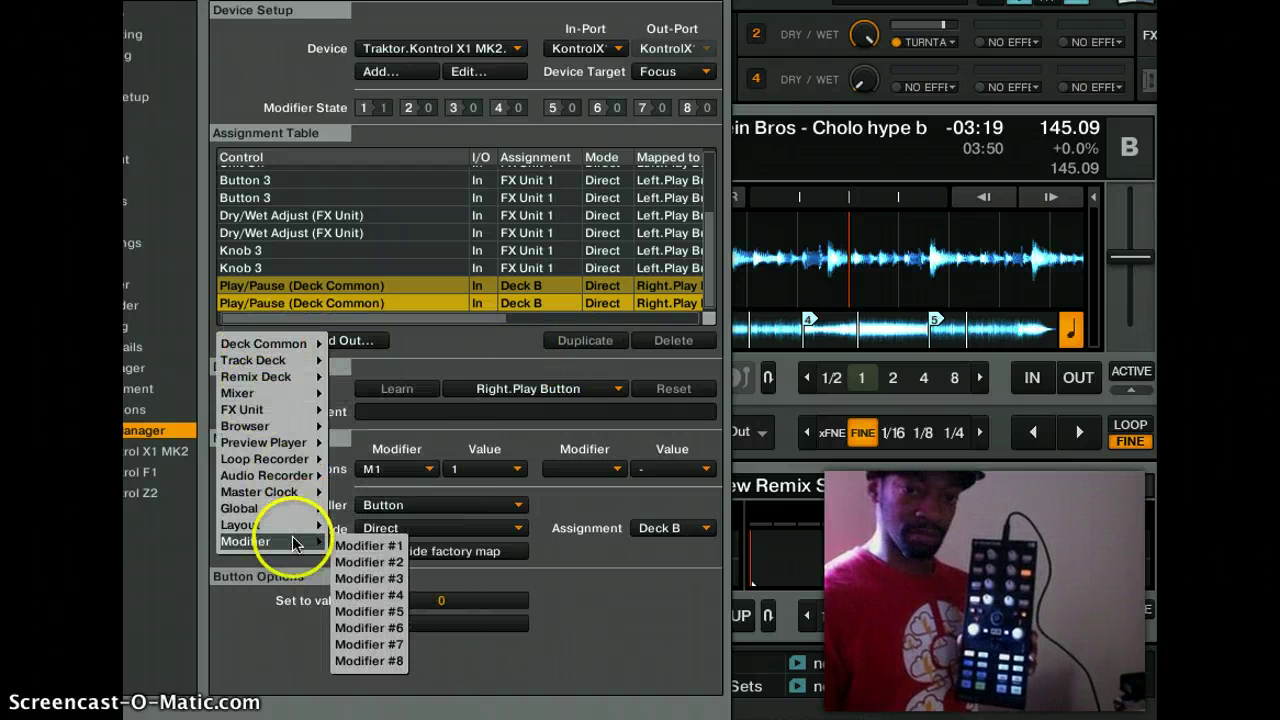
left_click(362, 546)
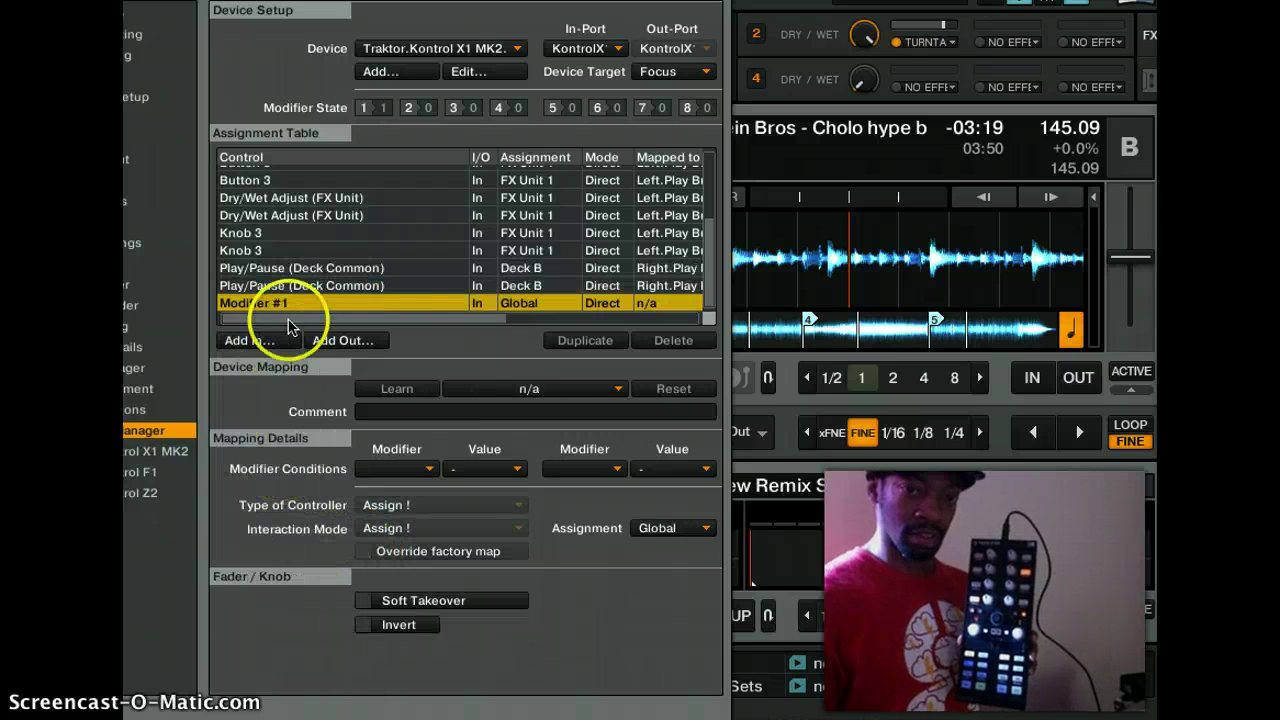
left_click(416, 389)
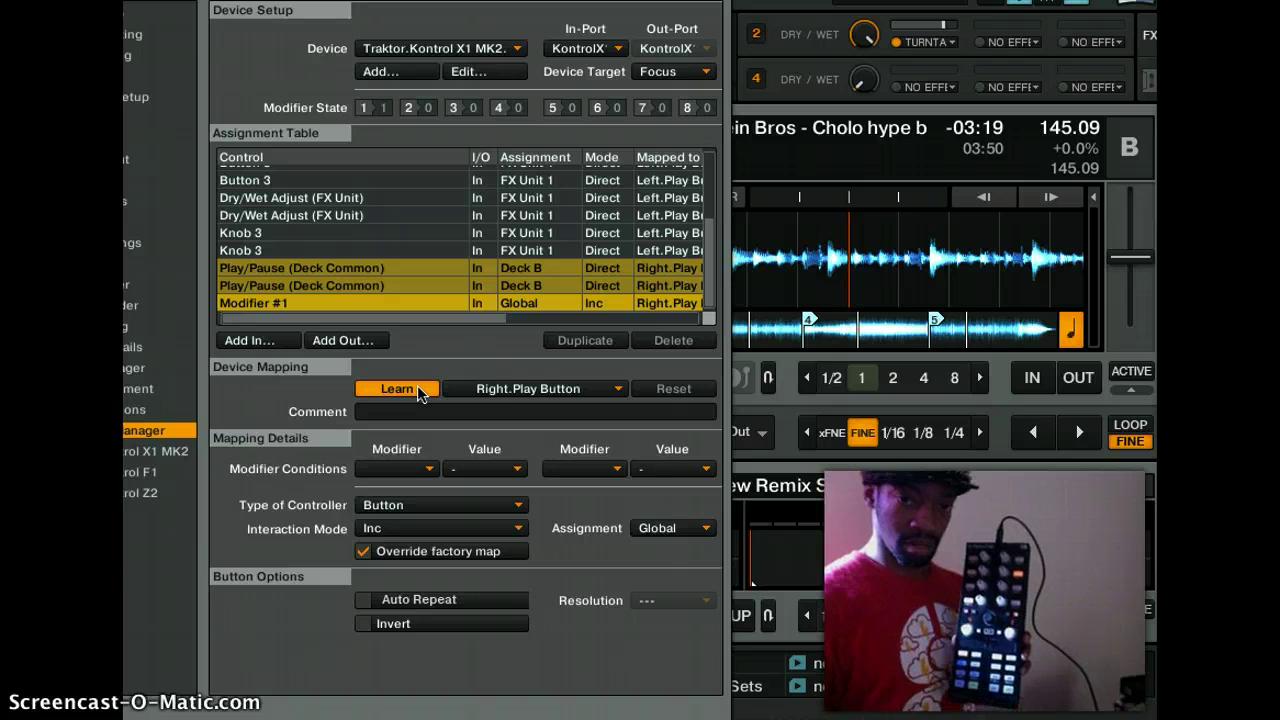
left_click(417, 389)
- Configure the Modifier #1 mapping with condition M1 = 0, Direct interaction mode and a set-to value of 1
left_click(417, 470)
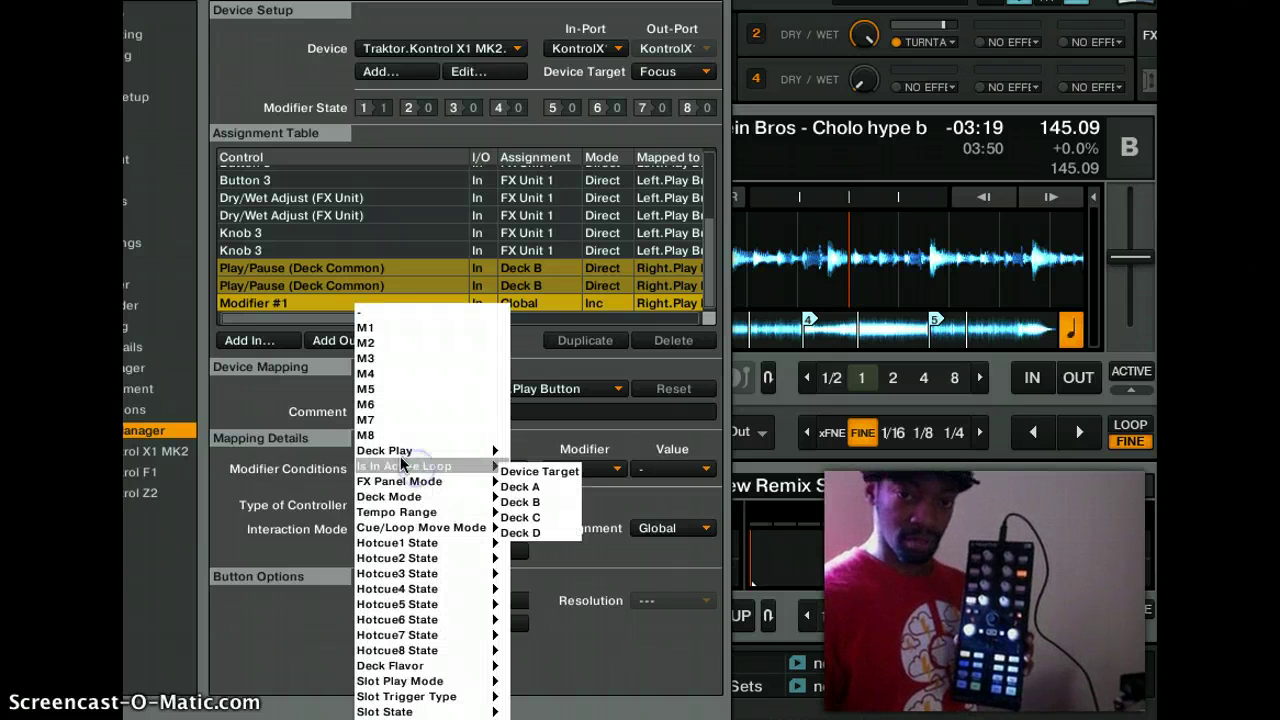
left_click(391, 326)
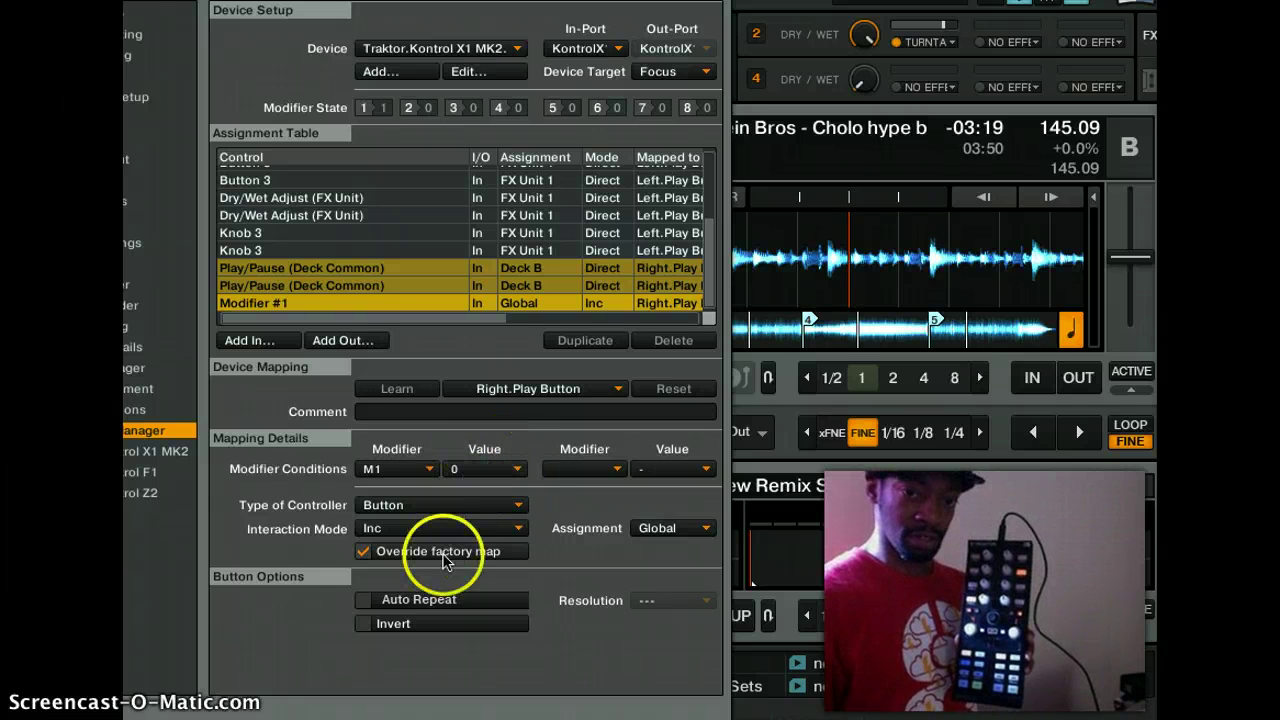
left_click(465, 534)
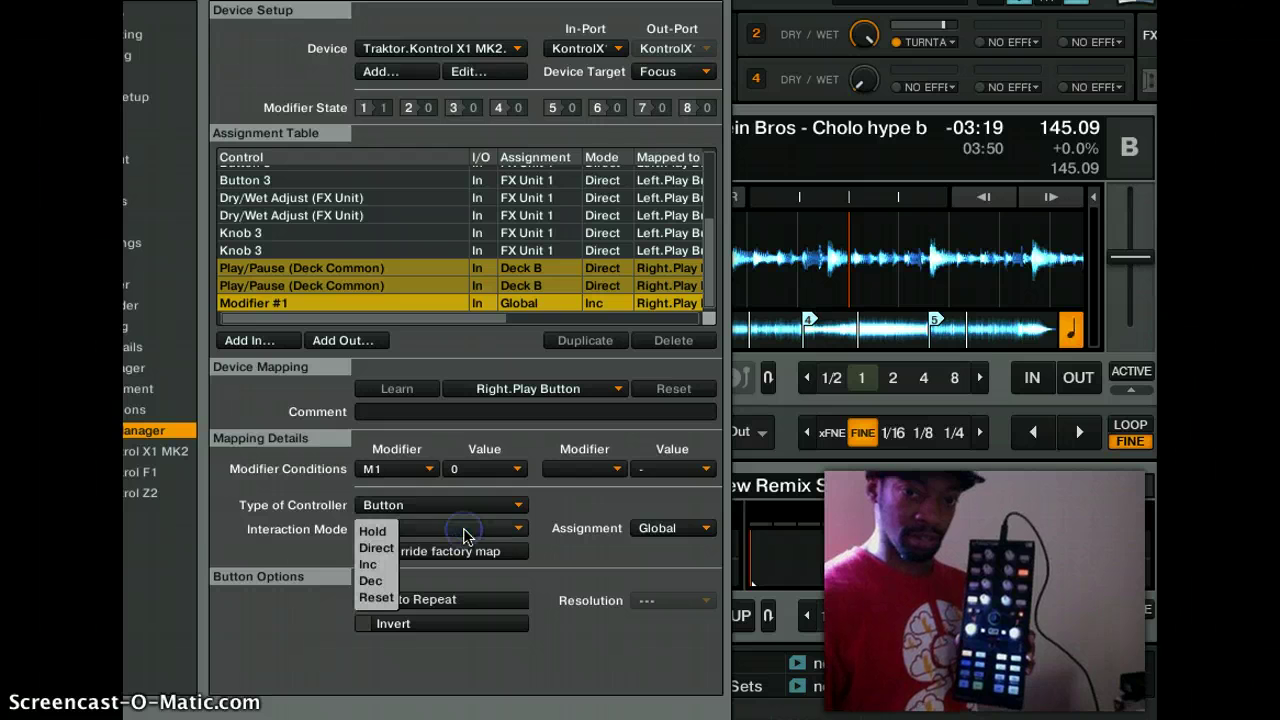
left_click(386, 552)
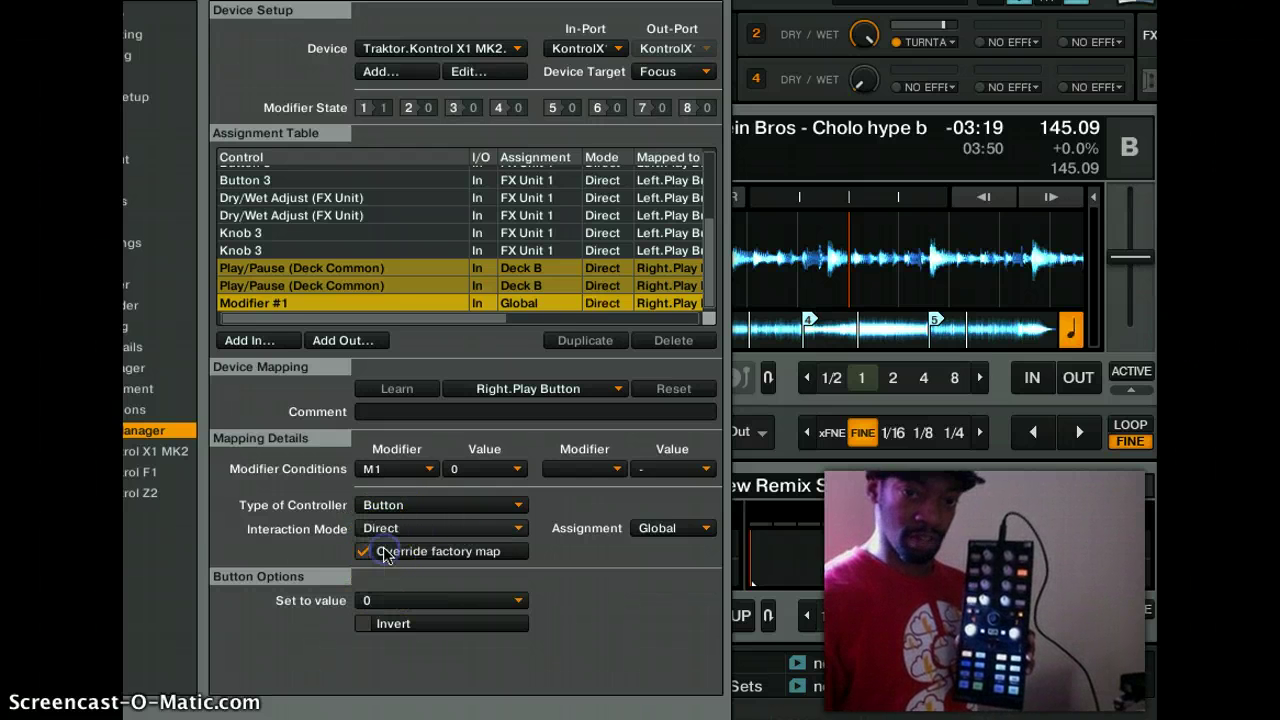
left_click(439, 599)
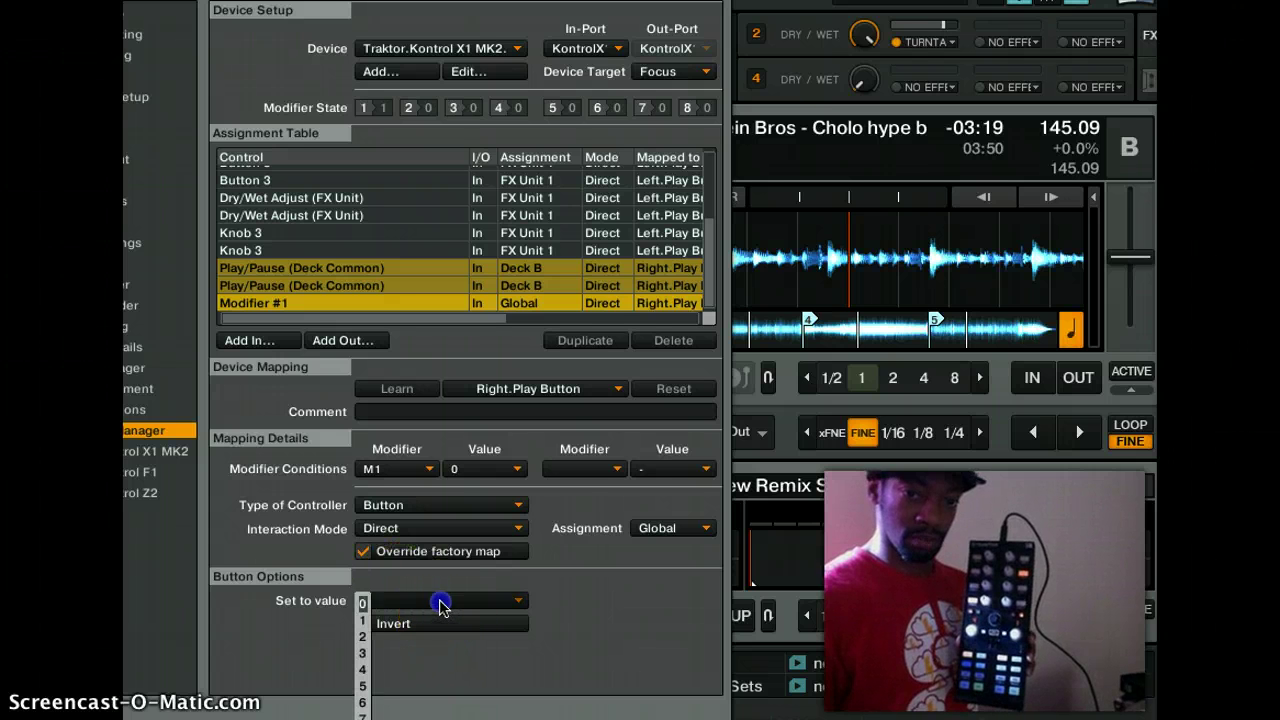
left_click(363, 619)
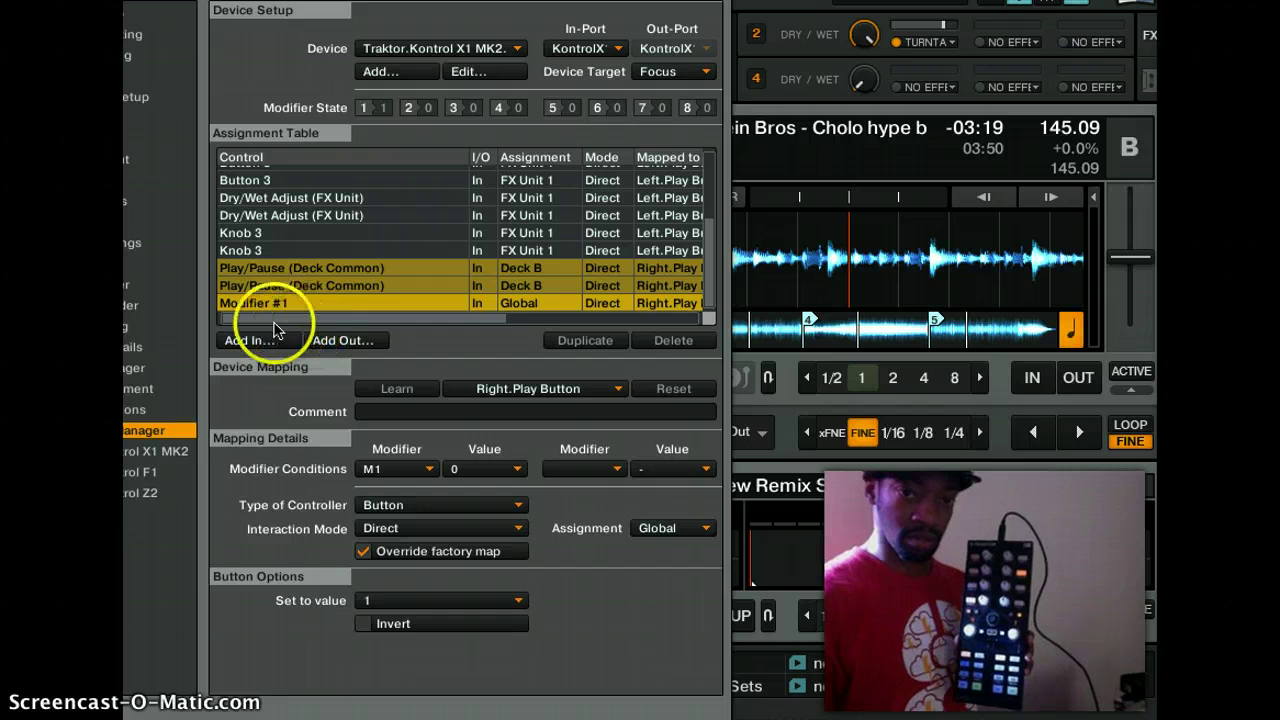
- Duplicate the Modifier #1 mapping and map the copy to the Right.Play Button using Learn
left_click(273, 349)
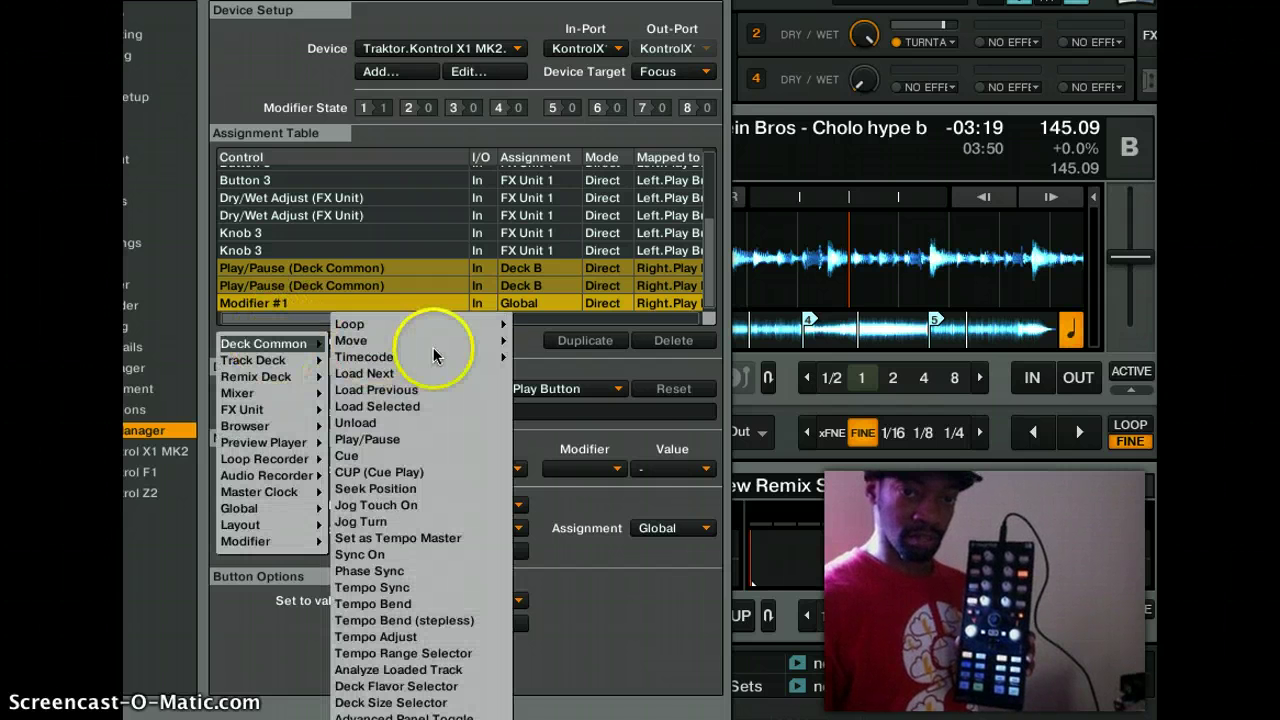
left_click(640, 594)
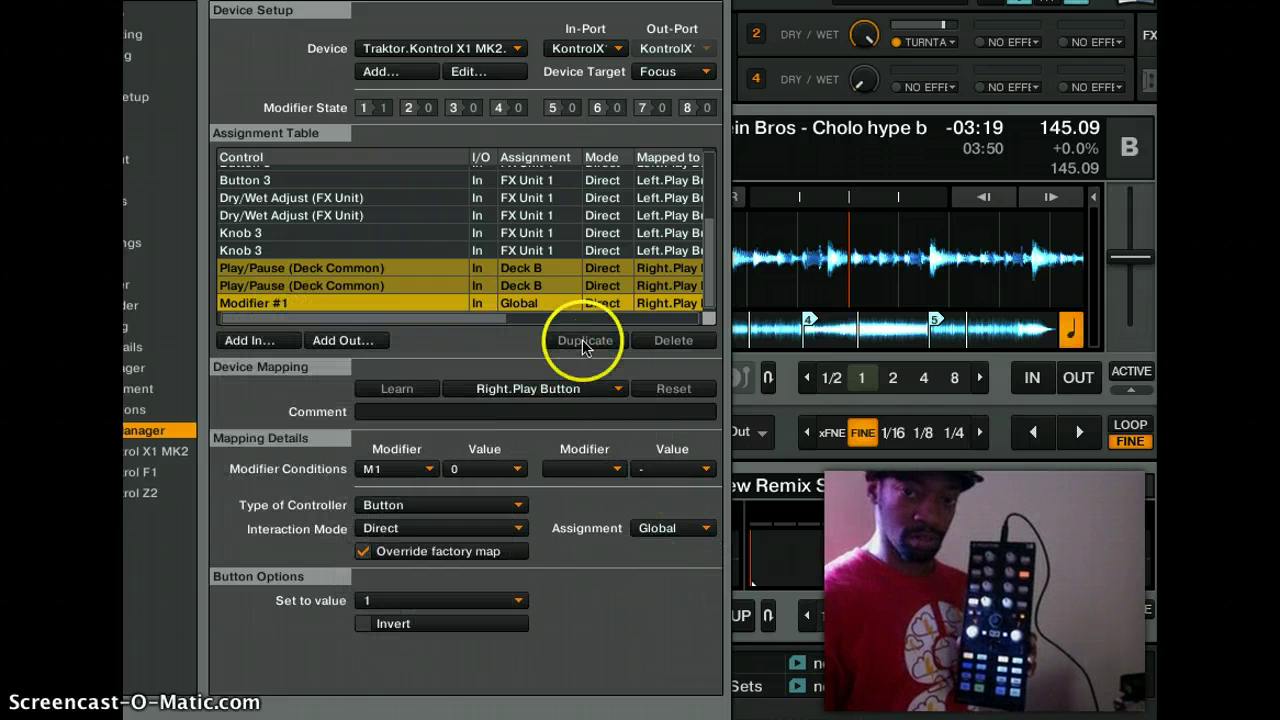
left_click(582, 339)
left_click(398, 392)
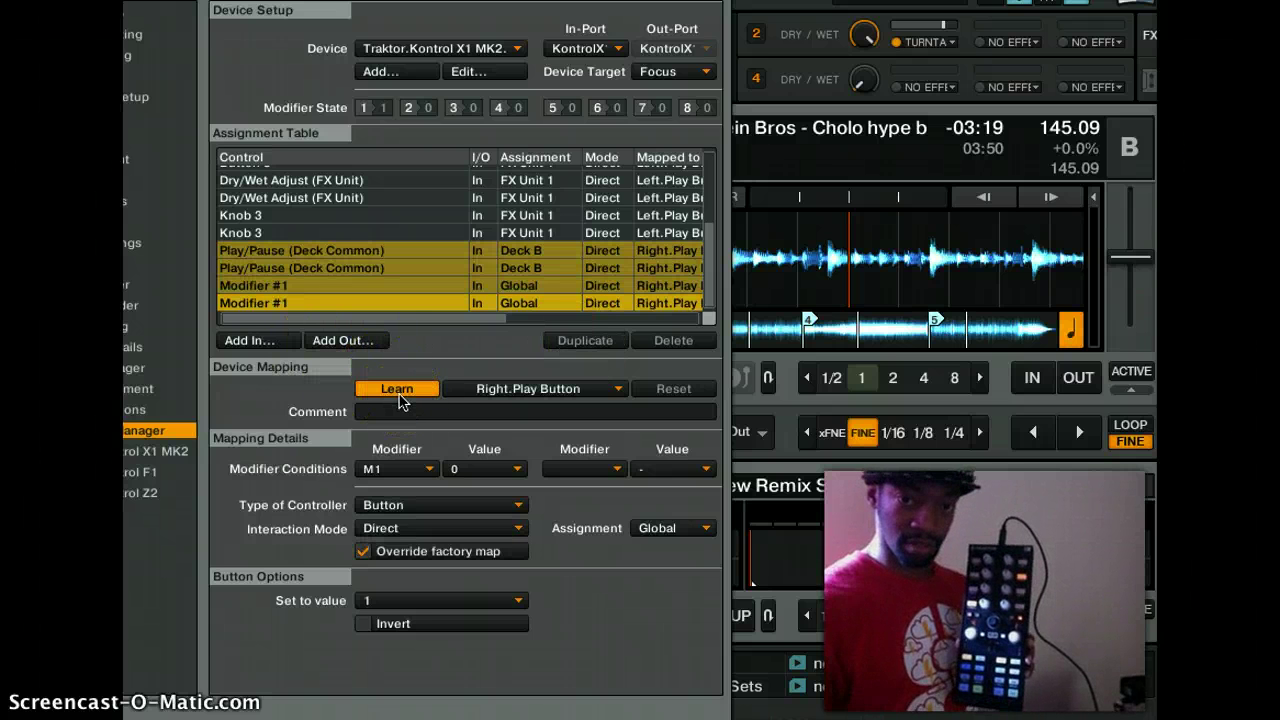
left_click(398, 390)
- Set the duplicated Modifier #1 mapping's M1 condition value to 1
left_click(459, 477)
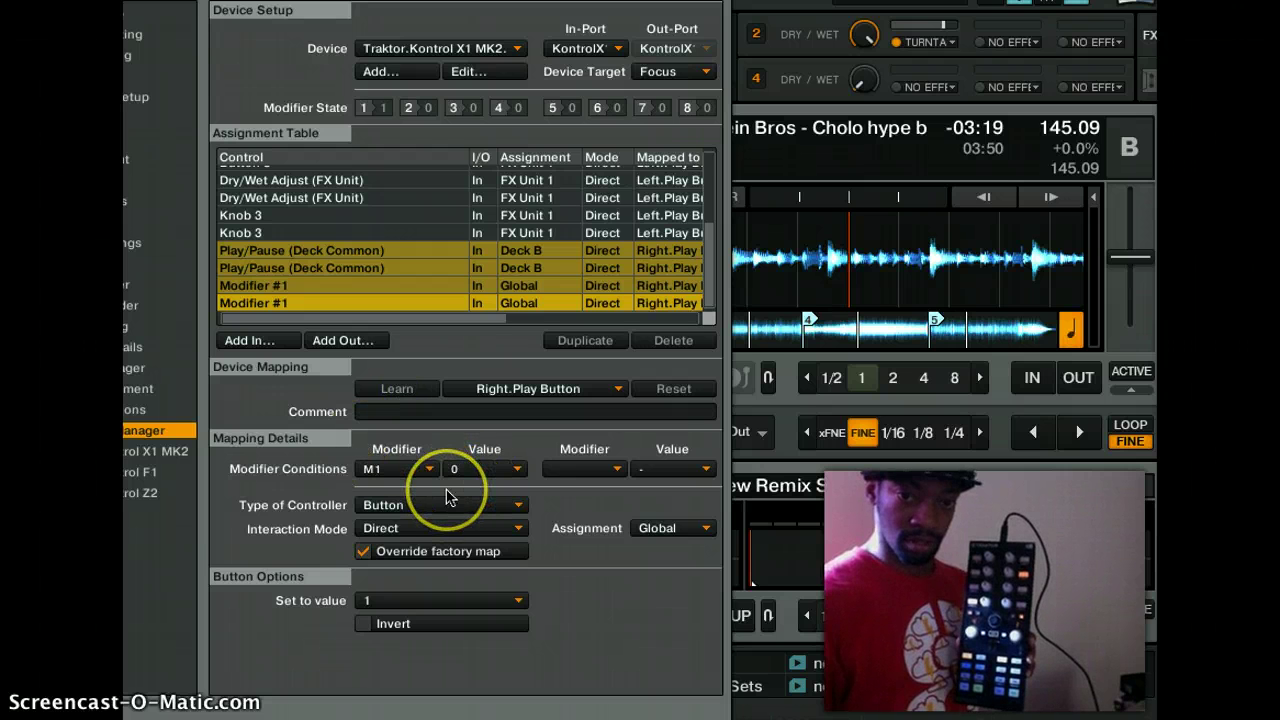
left_click(499, 477)
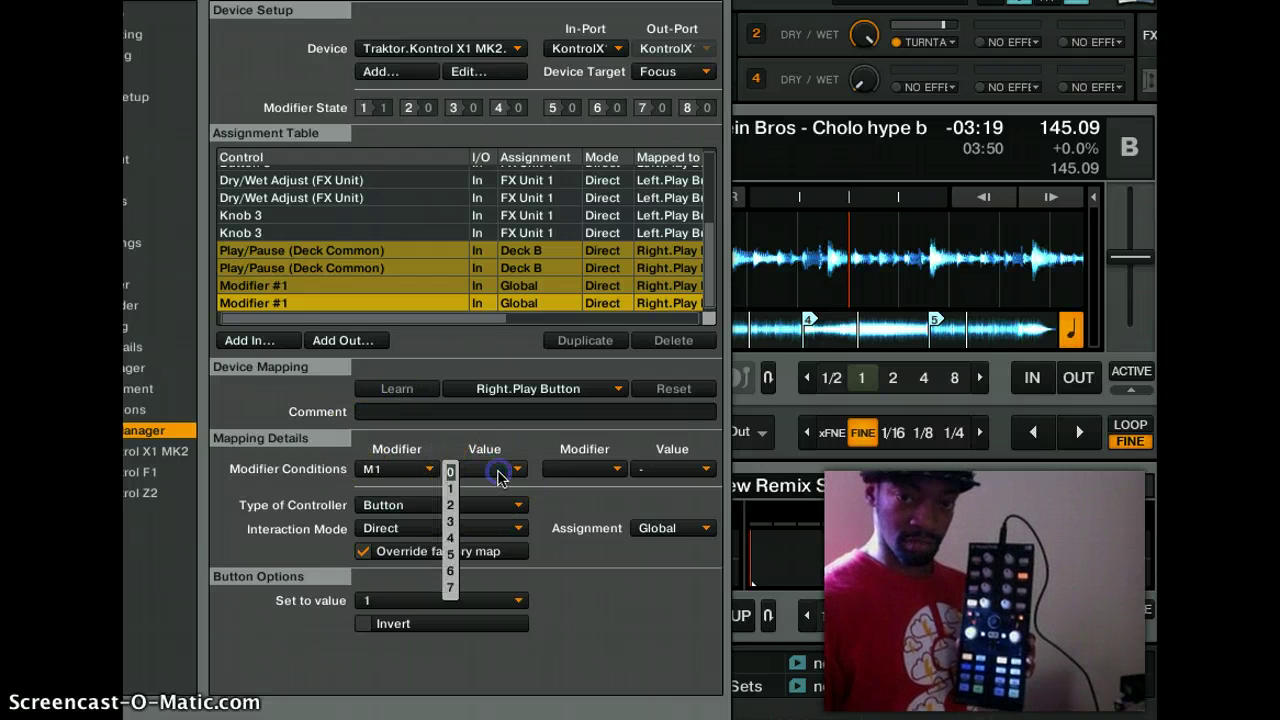
left_click(449, 487)
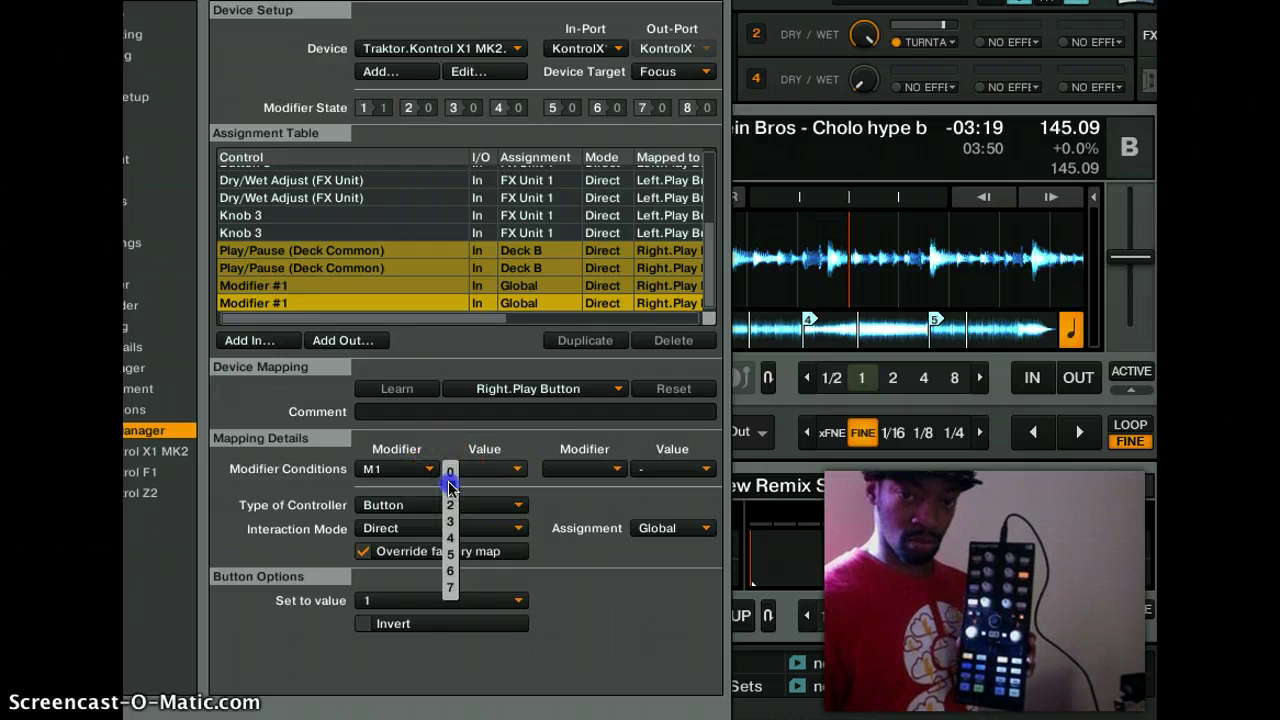
- Set the duplicated Modifier #1 mapping's set-to value to 0
left_click(451, 604)
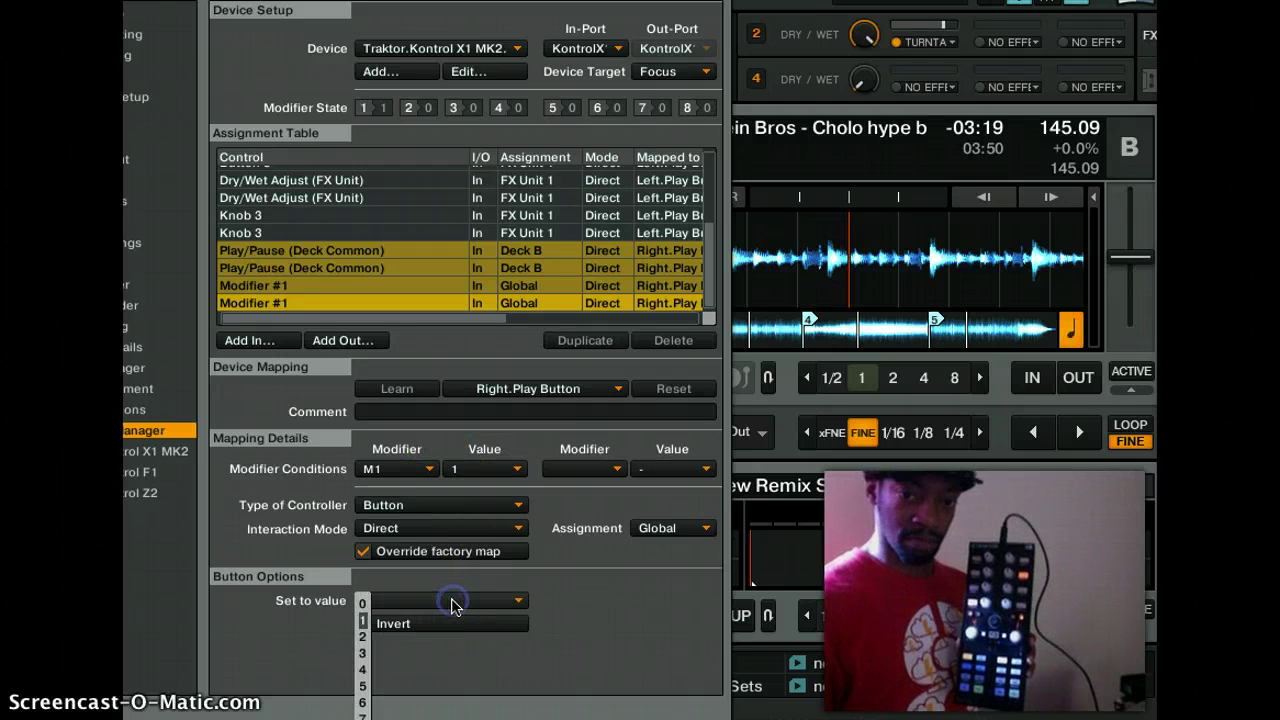
left_click(366, 604)
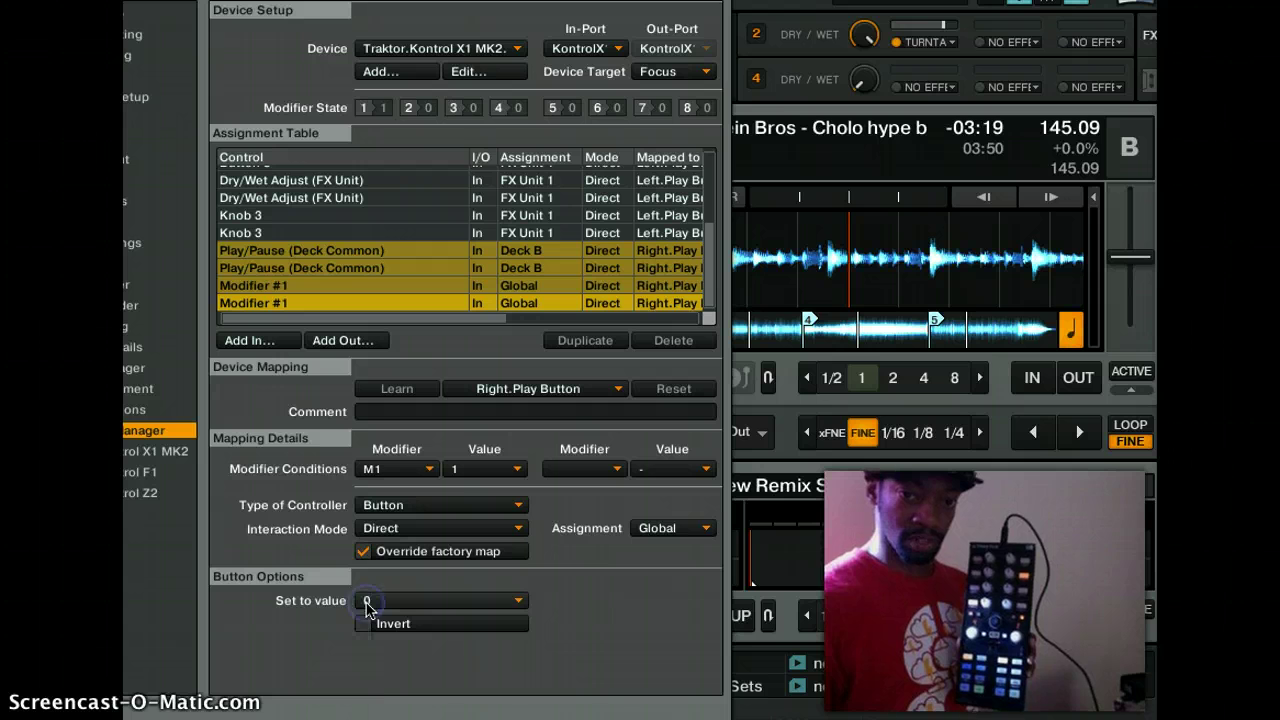
left_click(646, 586)
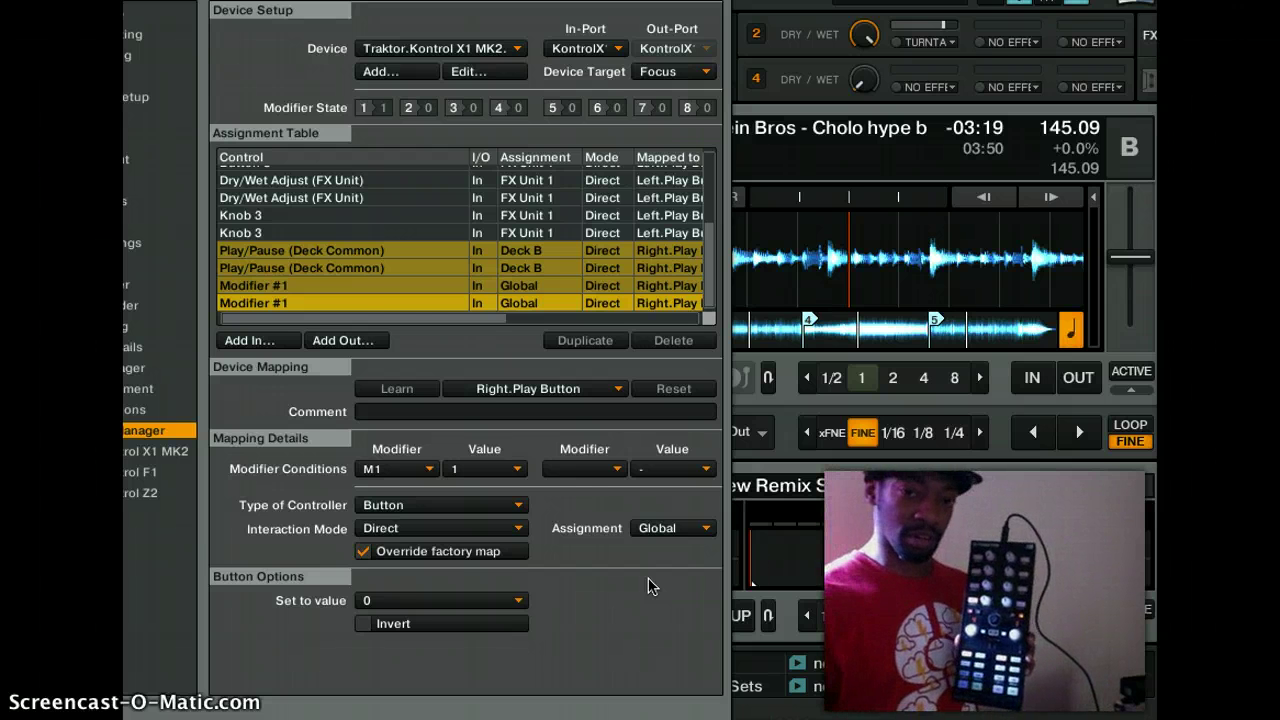
- Add an FX Unit input for Unit On and map it to the controller's Right.Play Button using Learn
scroll(362, 228, "up", 3)
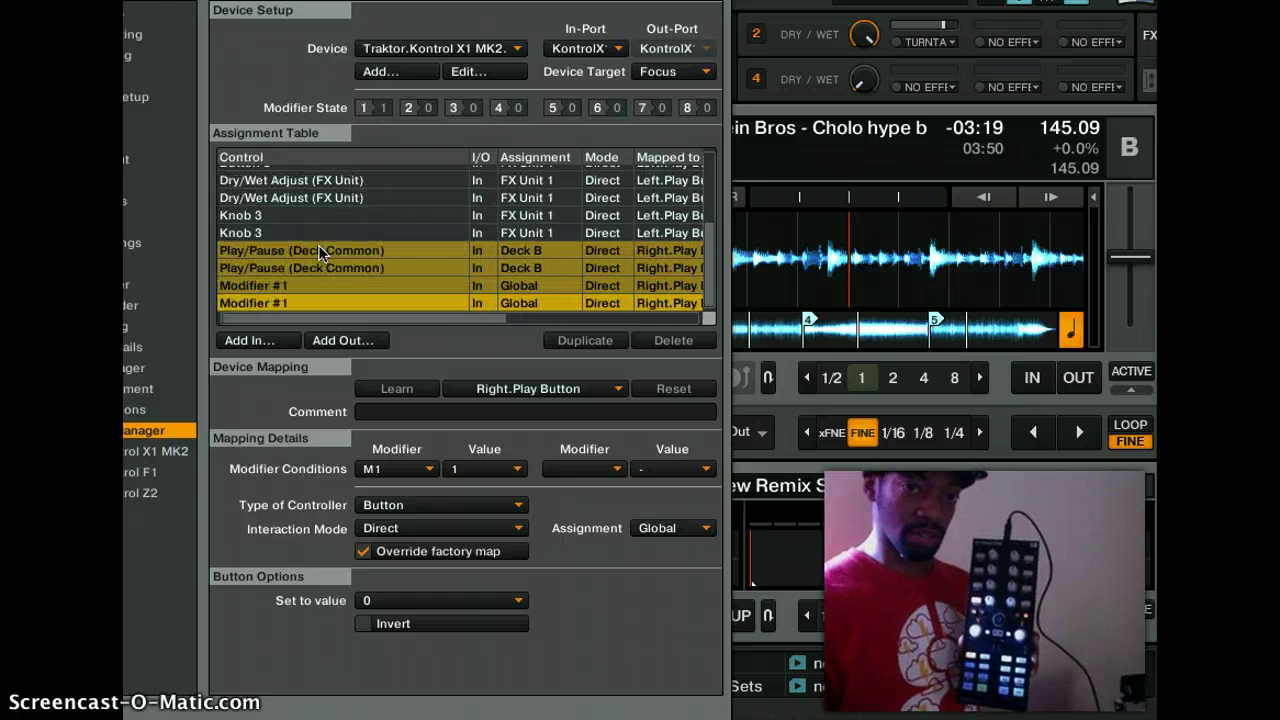
left_click(256, 341)
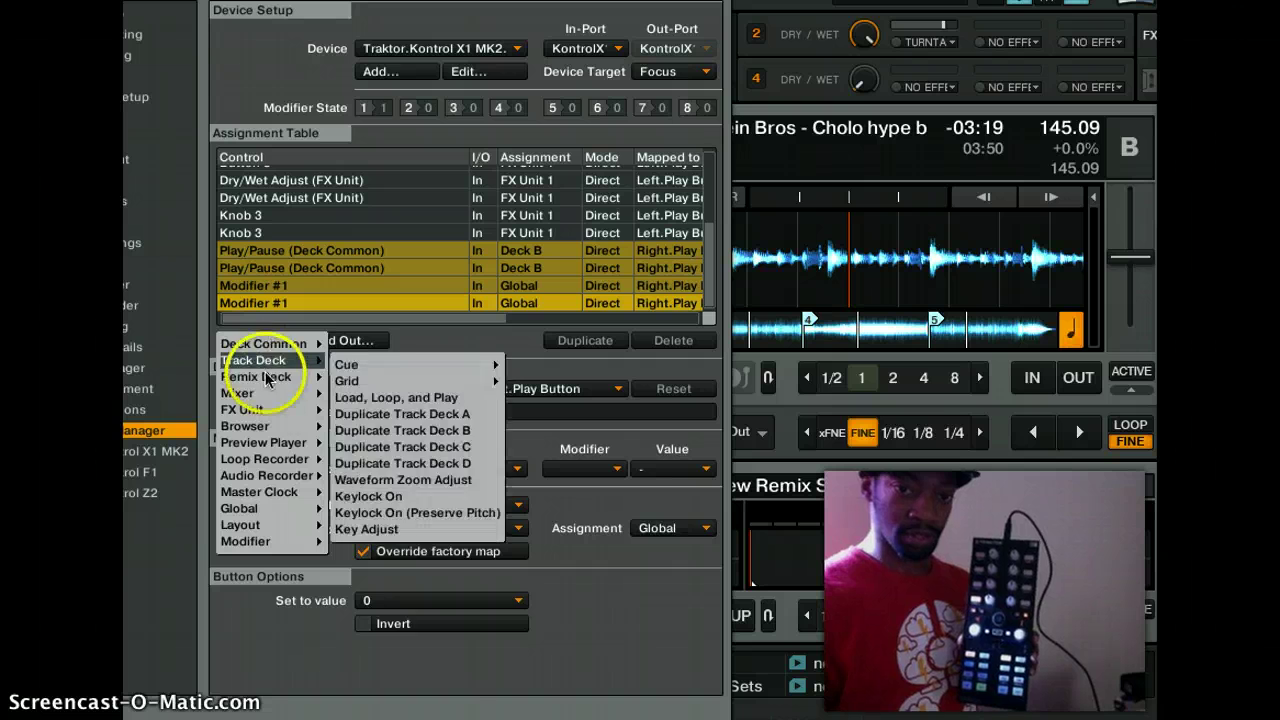
mouse_move(250, 409)
left_click(358, 414)
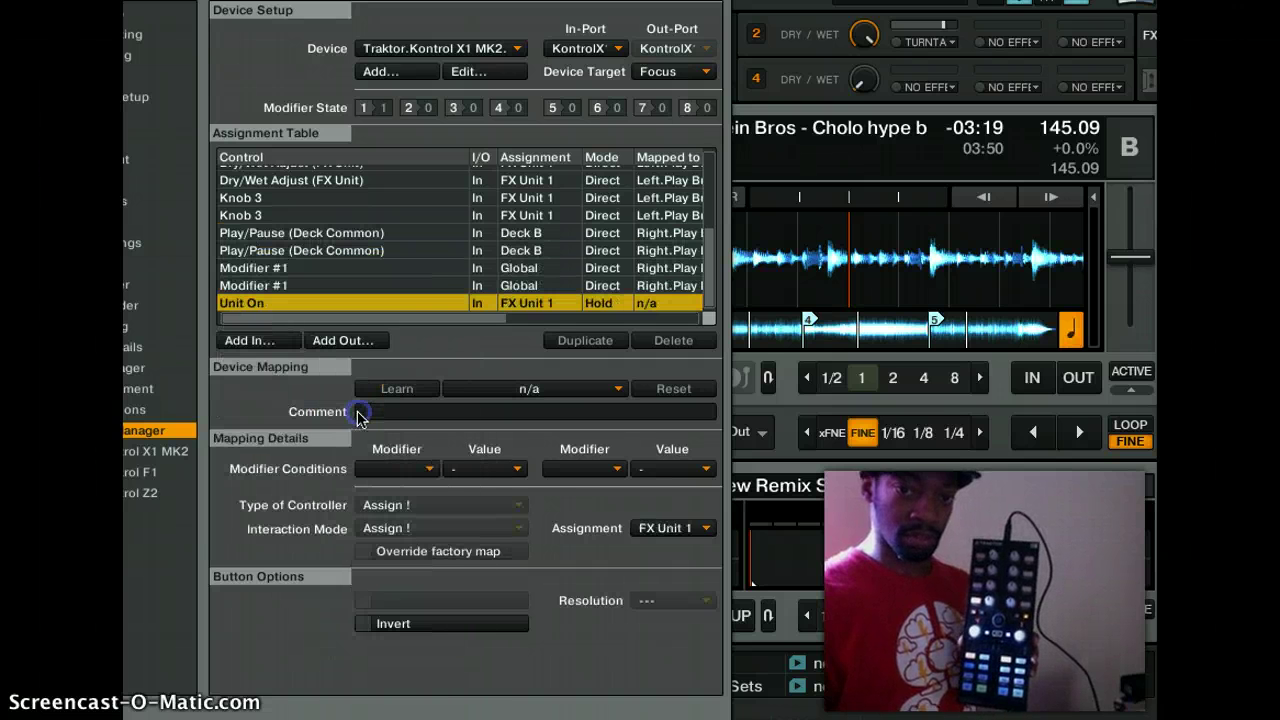
left_click(410, 391)
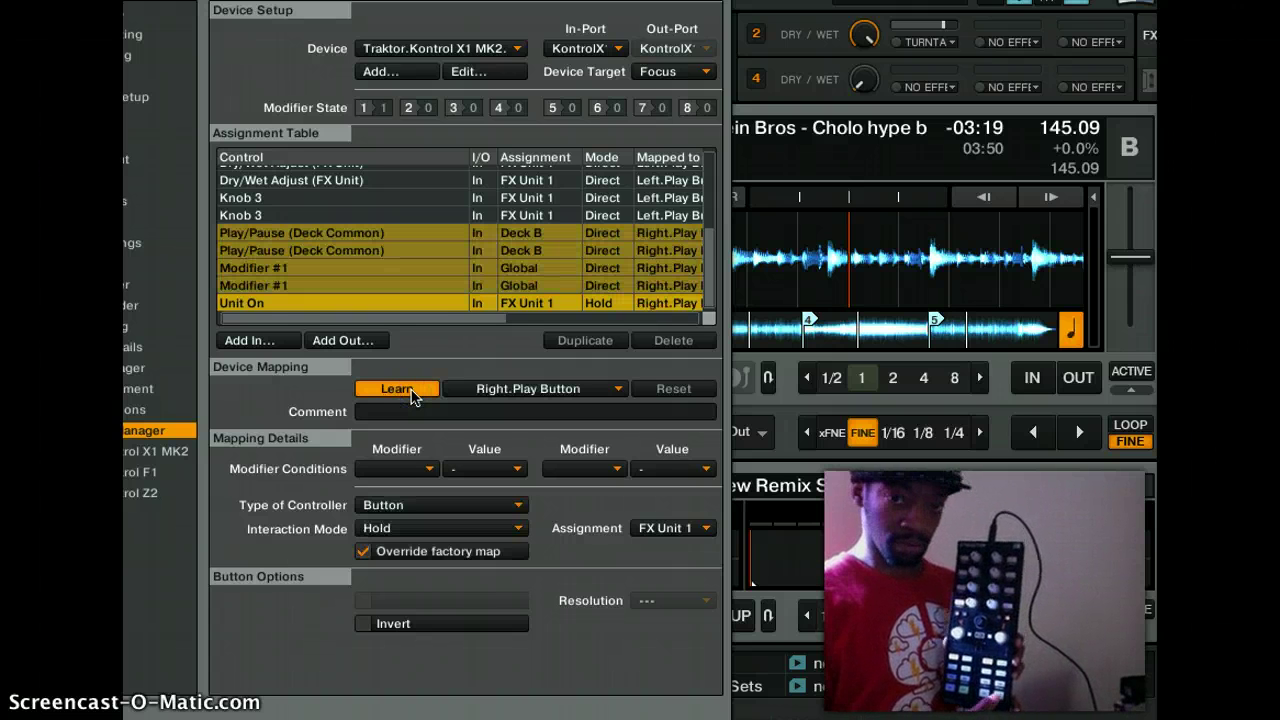
left_click(410, 391)
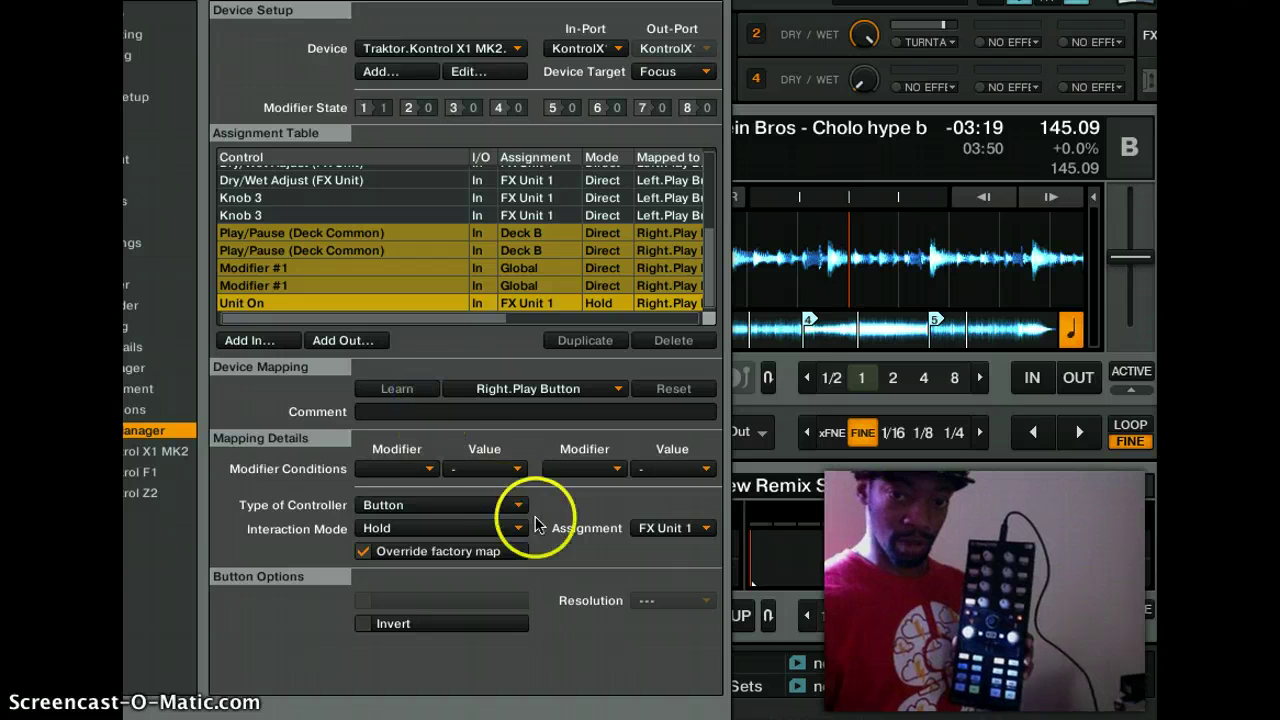
- Configure the Unit On mapping with condition M1 = 0, assignment FX Unit 2, Direct interaction mode and a set-to value of 1
left_click(400, 470)
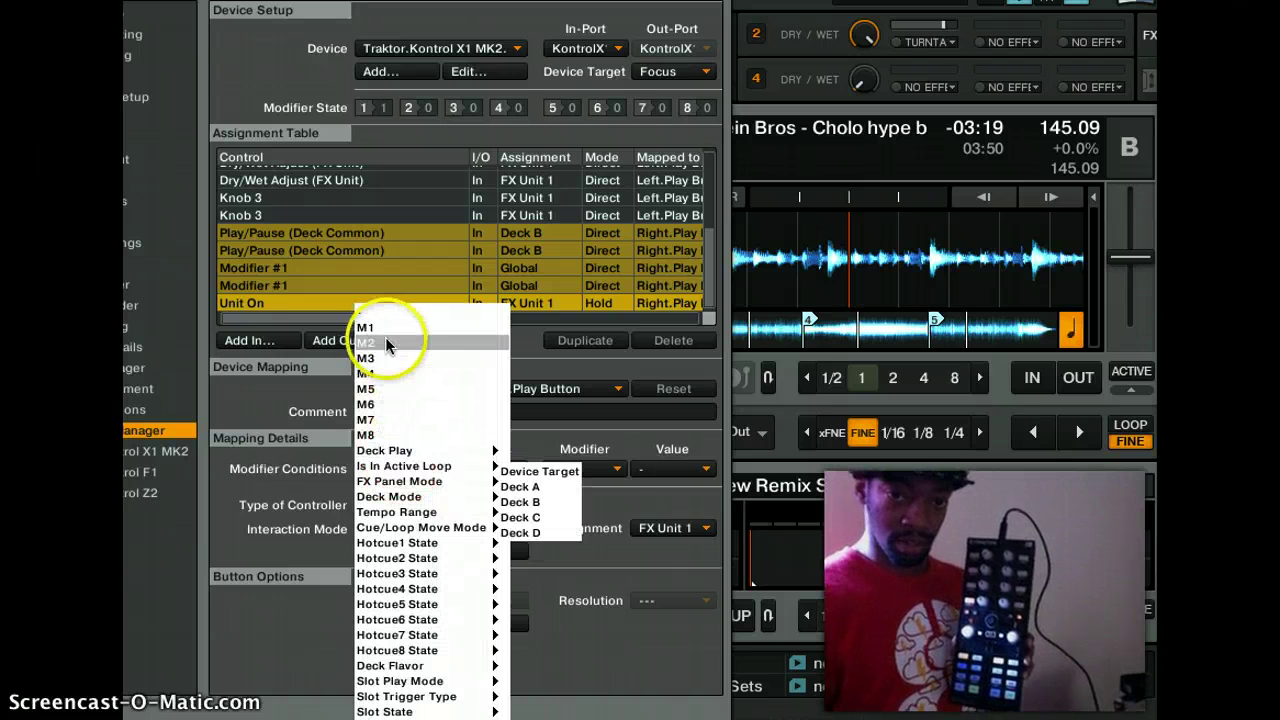
left_click(371, 174)
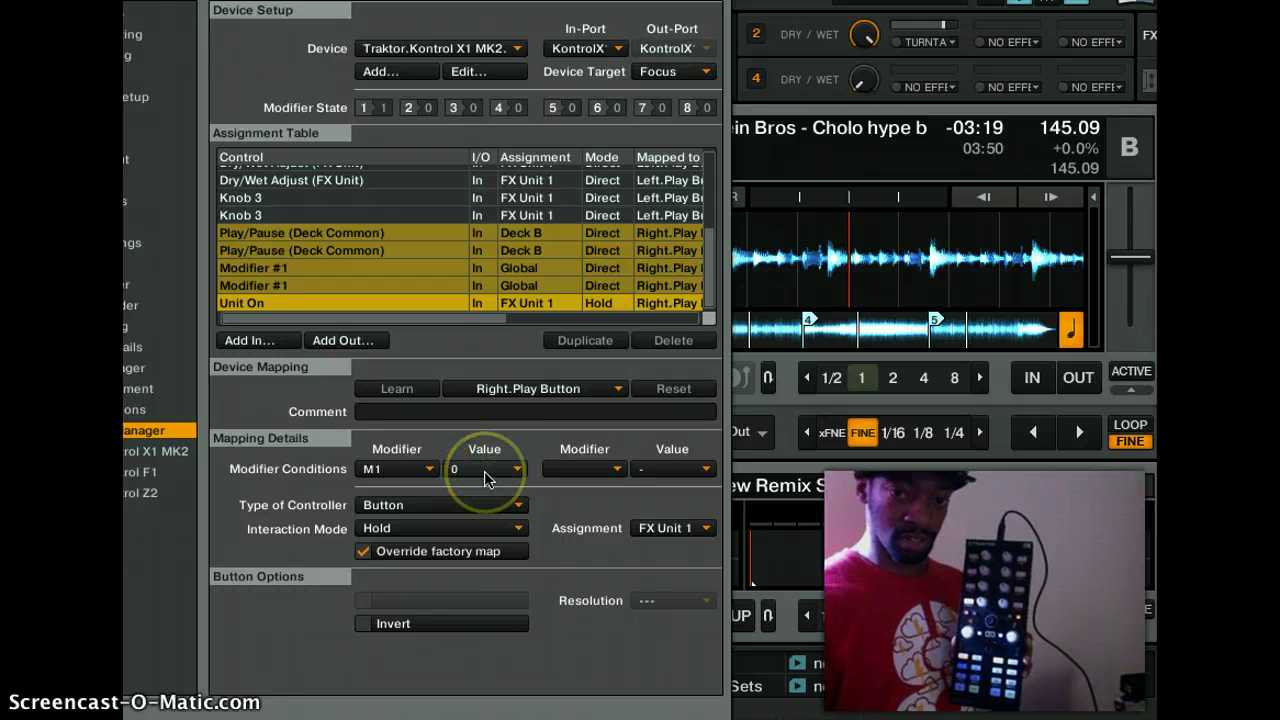
left_click(666, 528)
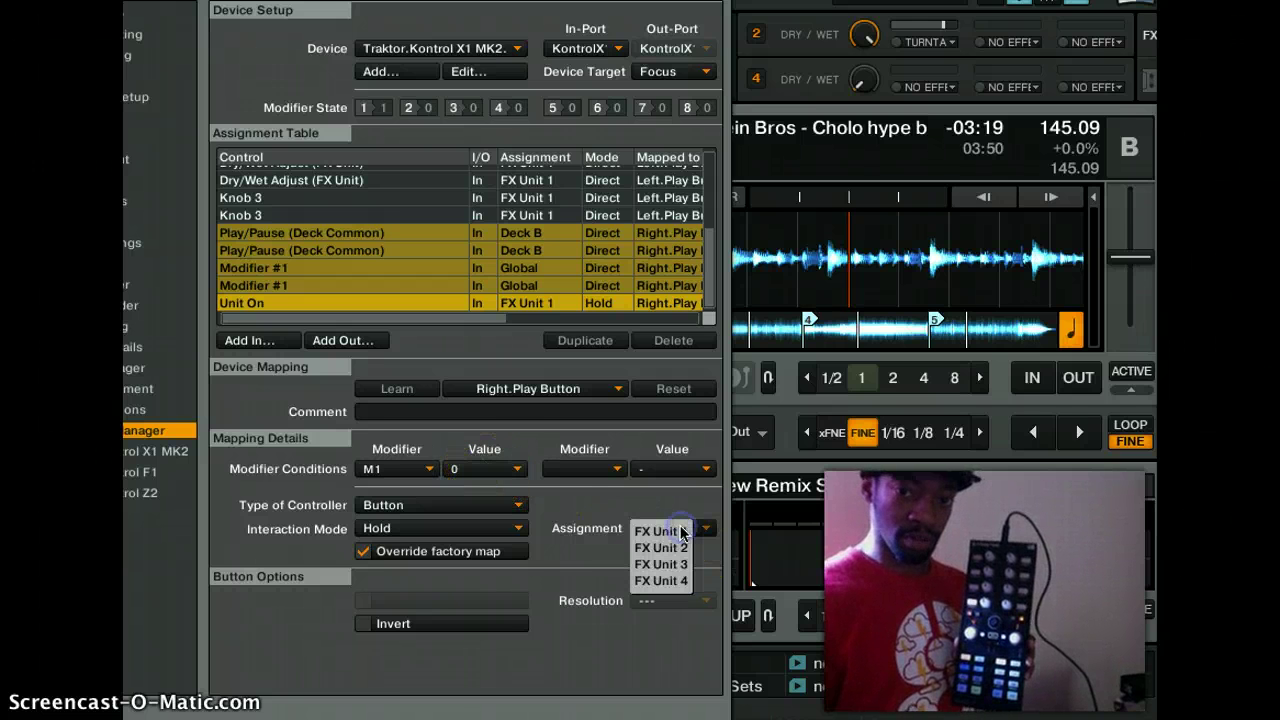
left_click(675, 549)
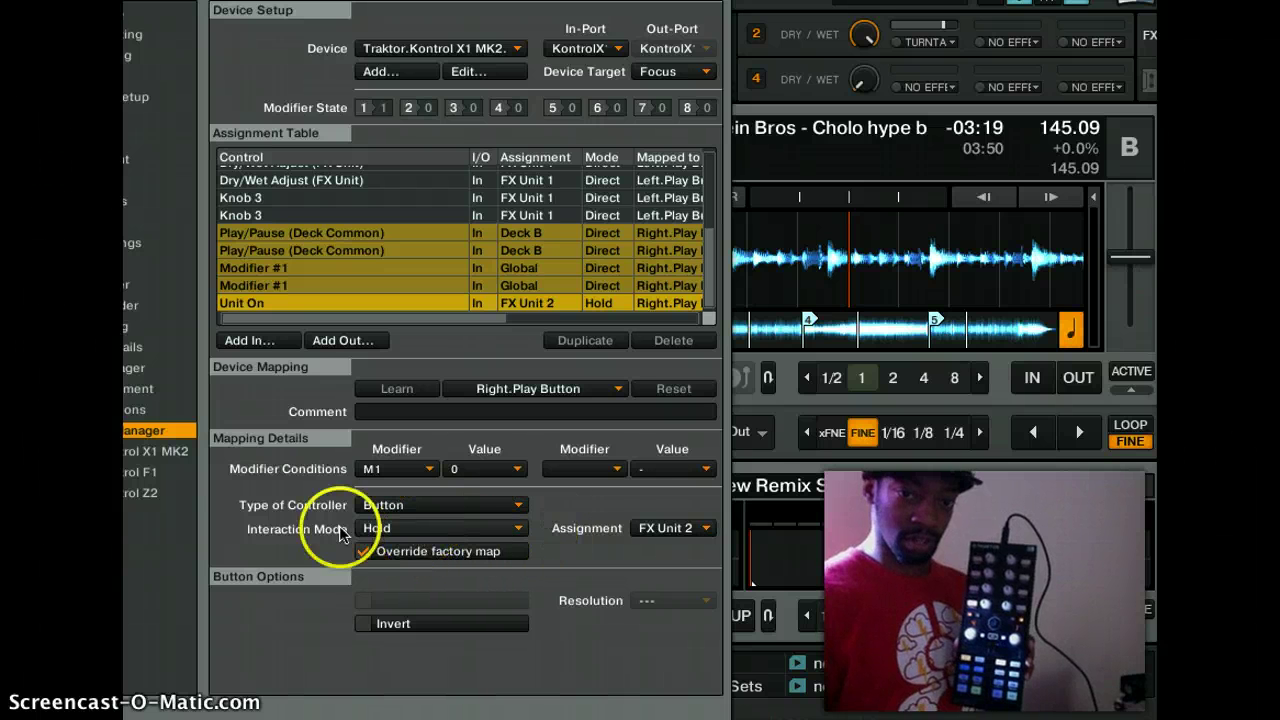
left_click(378, 528)
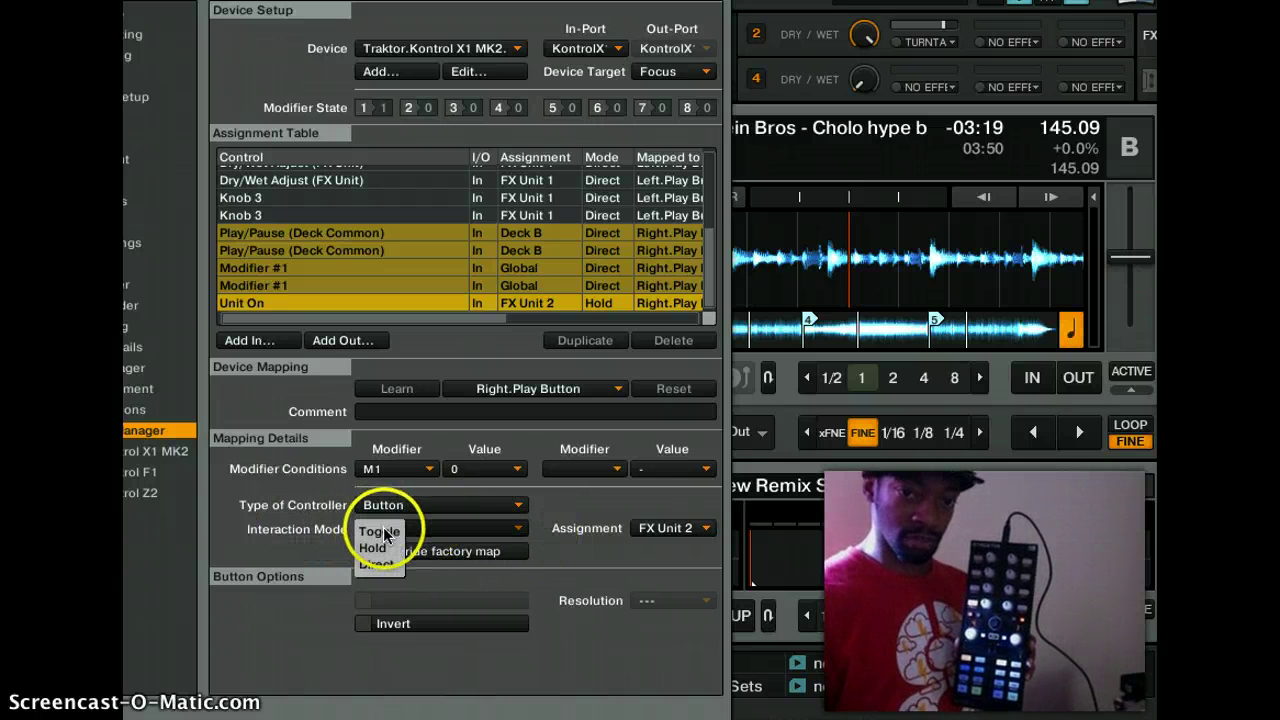
left_click(388, 570)
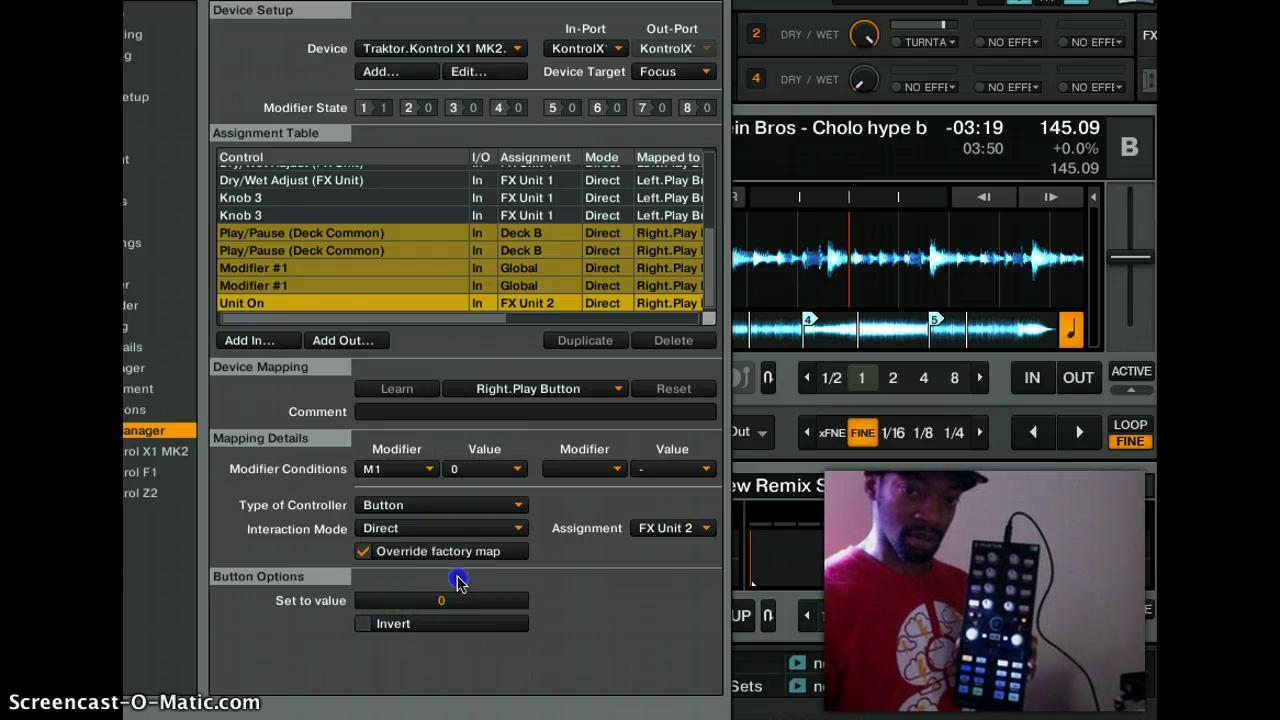
left_click_drag(457, 582, 459, 570)
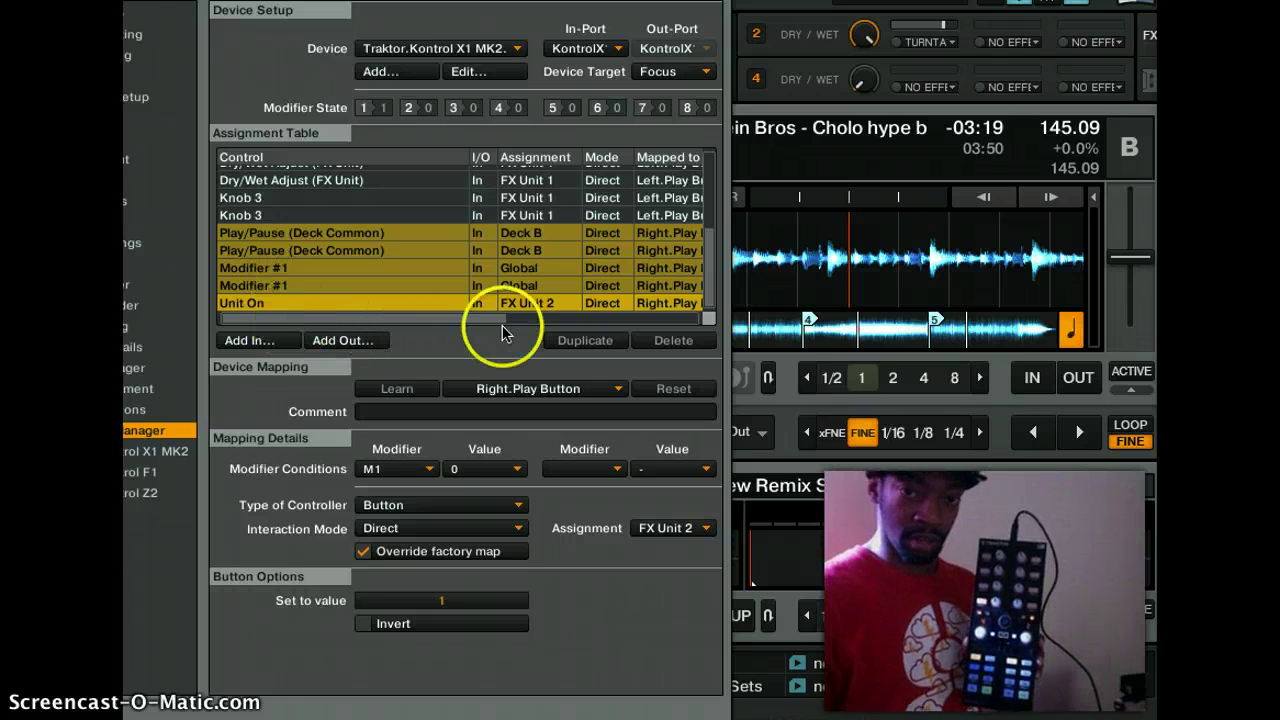
- Duplicate the Unit On mapping and map the copy to the Right.Play Button using Learn
left_click(576, 342)
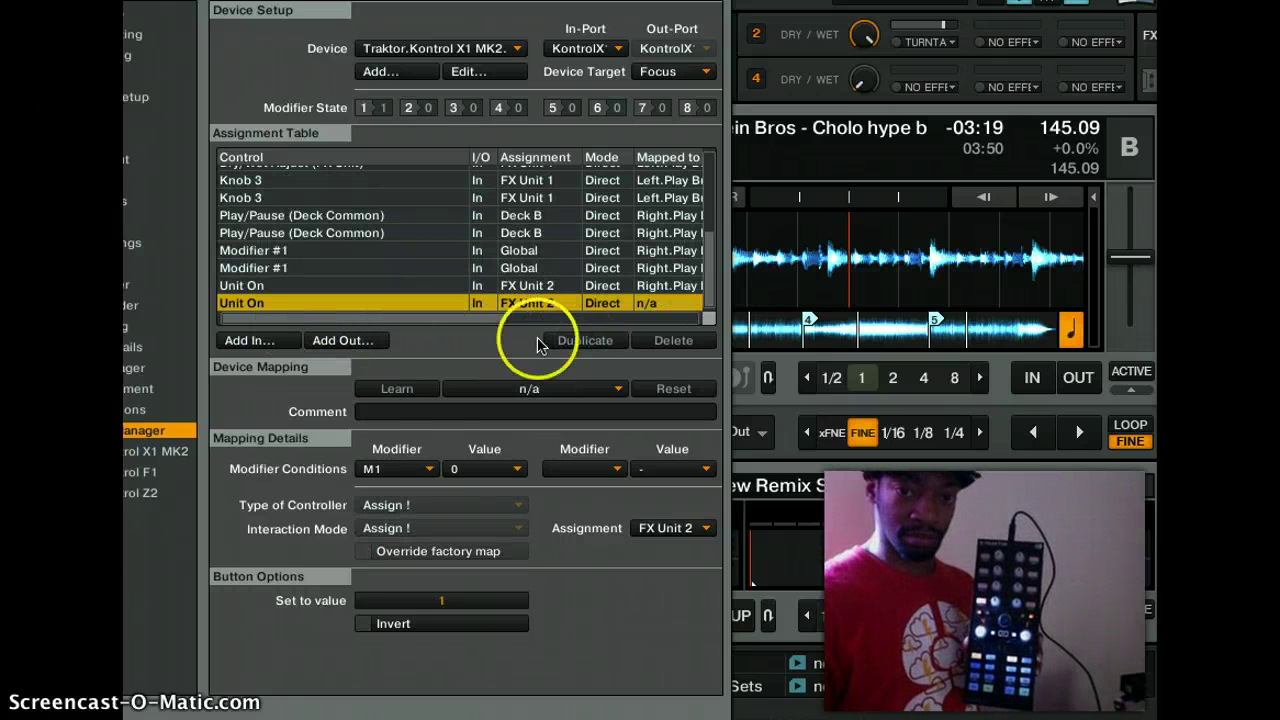
left_click(408, 390)
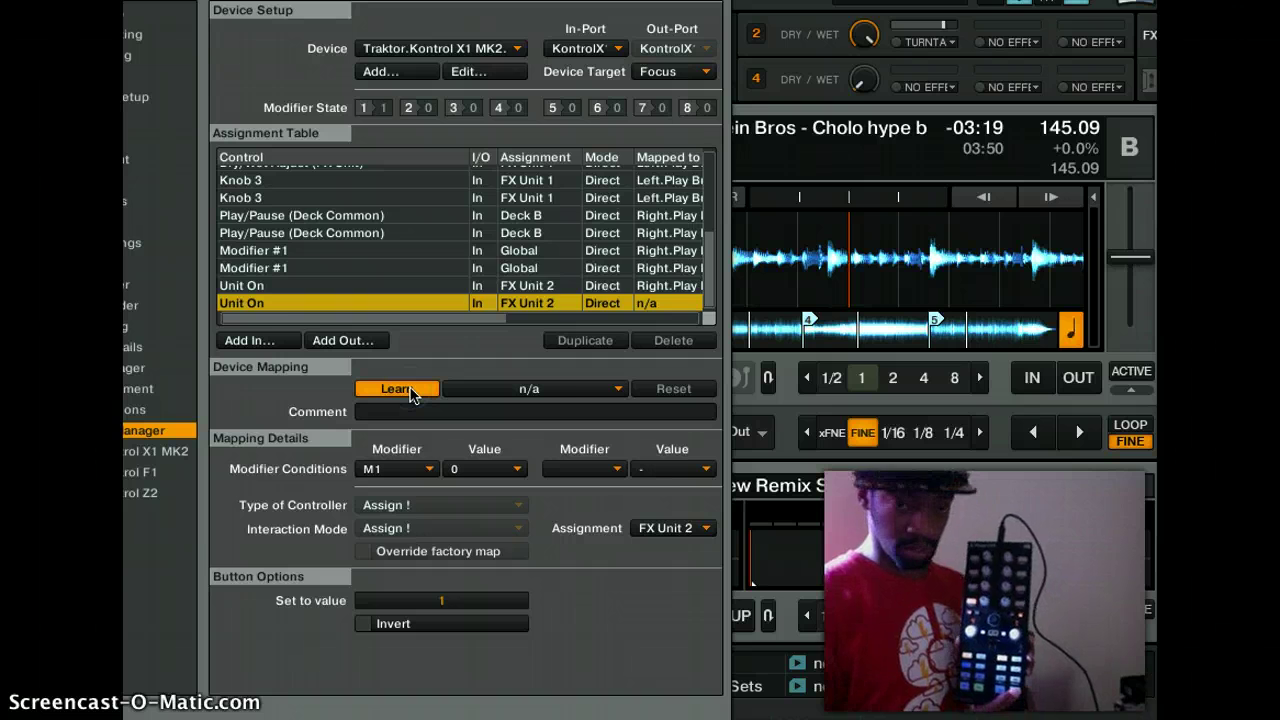
left_click(410, 392)
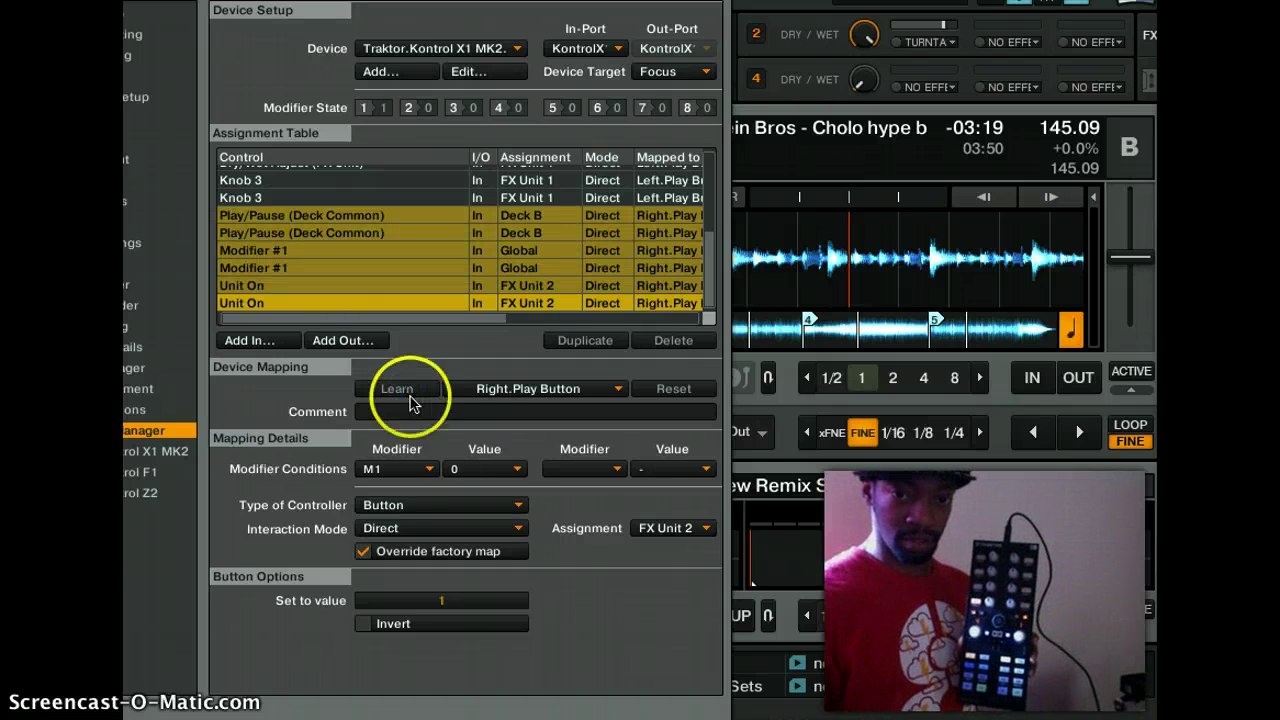
- Set the duplicated Unit On mapping's M1 condition value to 1 and its set-to value to 0
left_click(455, 472)
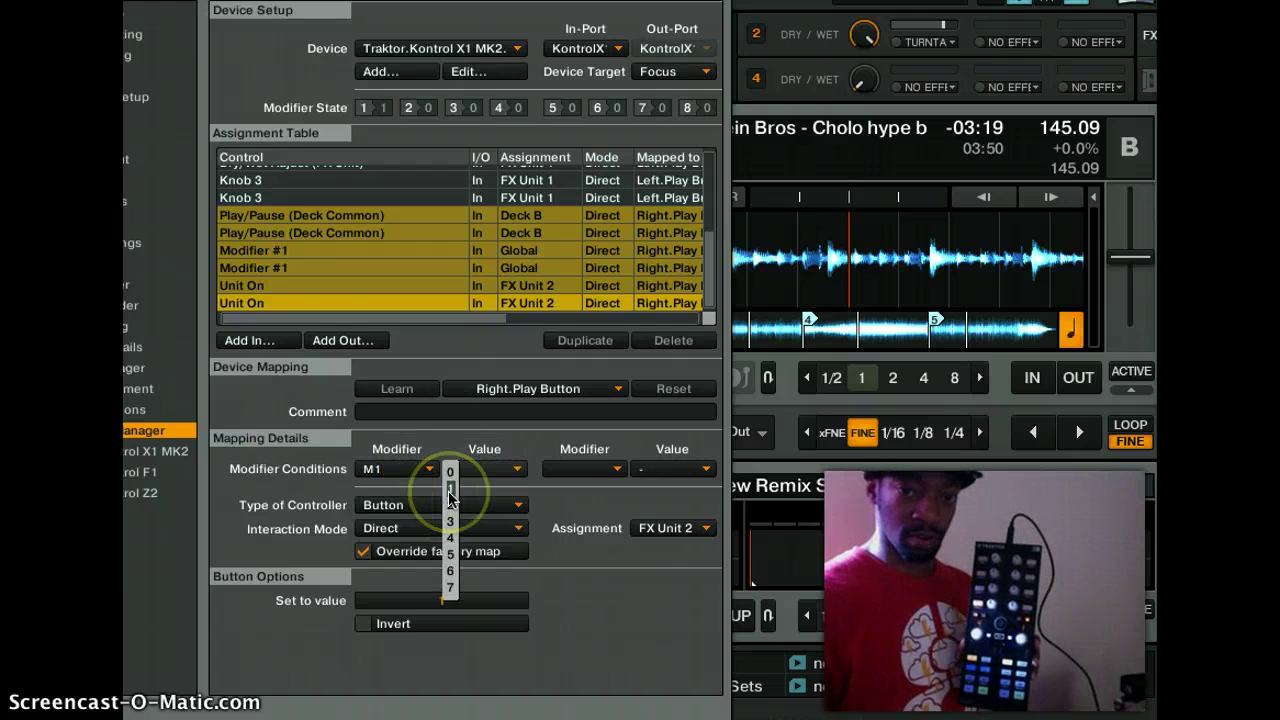
left_click(448, 491)
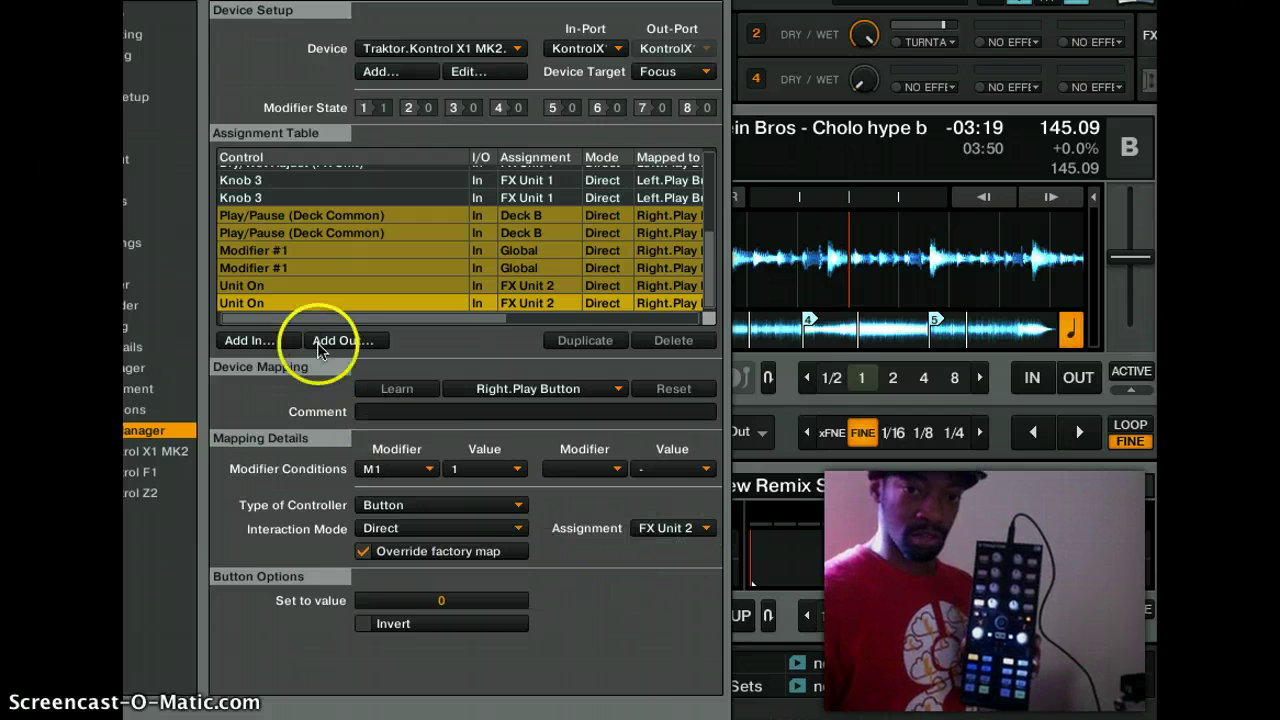
- Select Turntable FX as the first effect in FX Unit 2
scroll(328, 260, "up", 5)
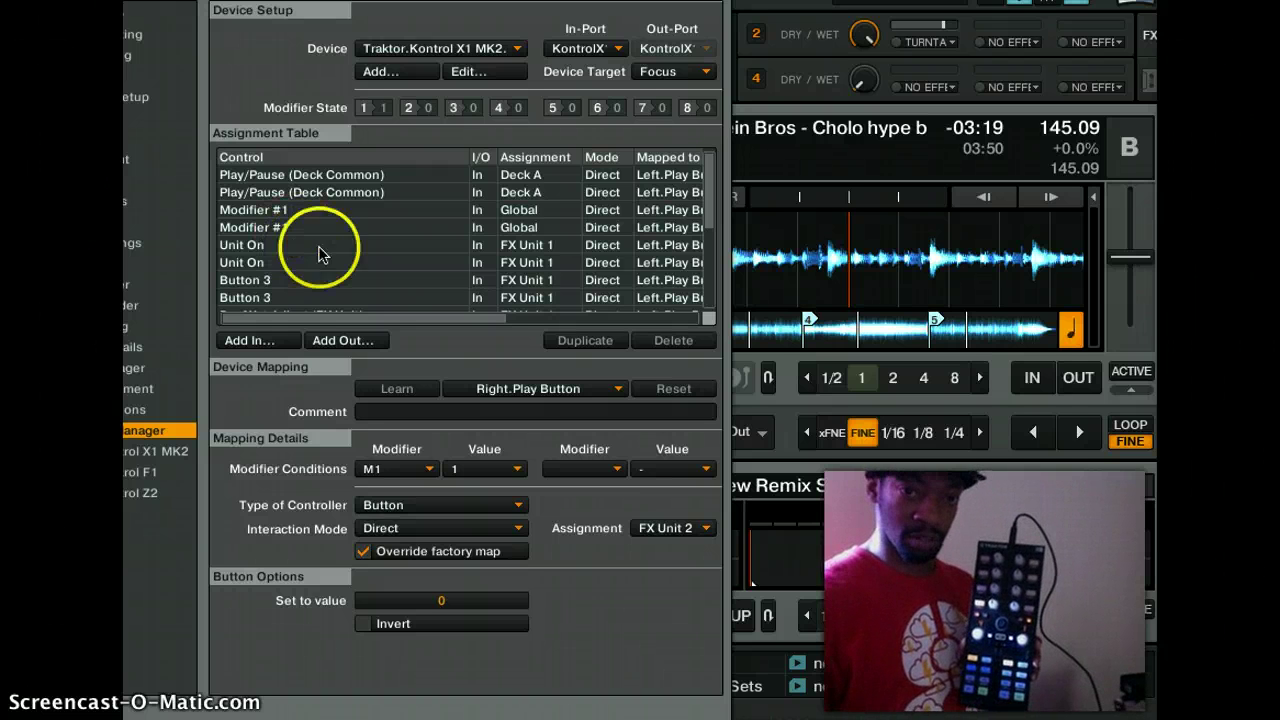
scroll(305, 283, "down", 3)
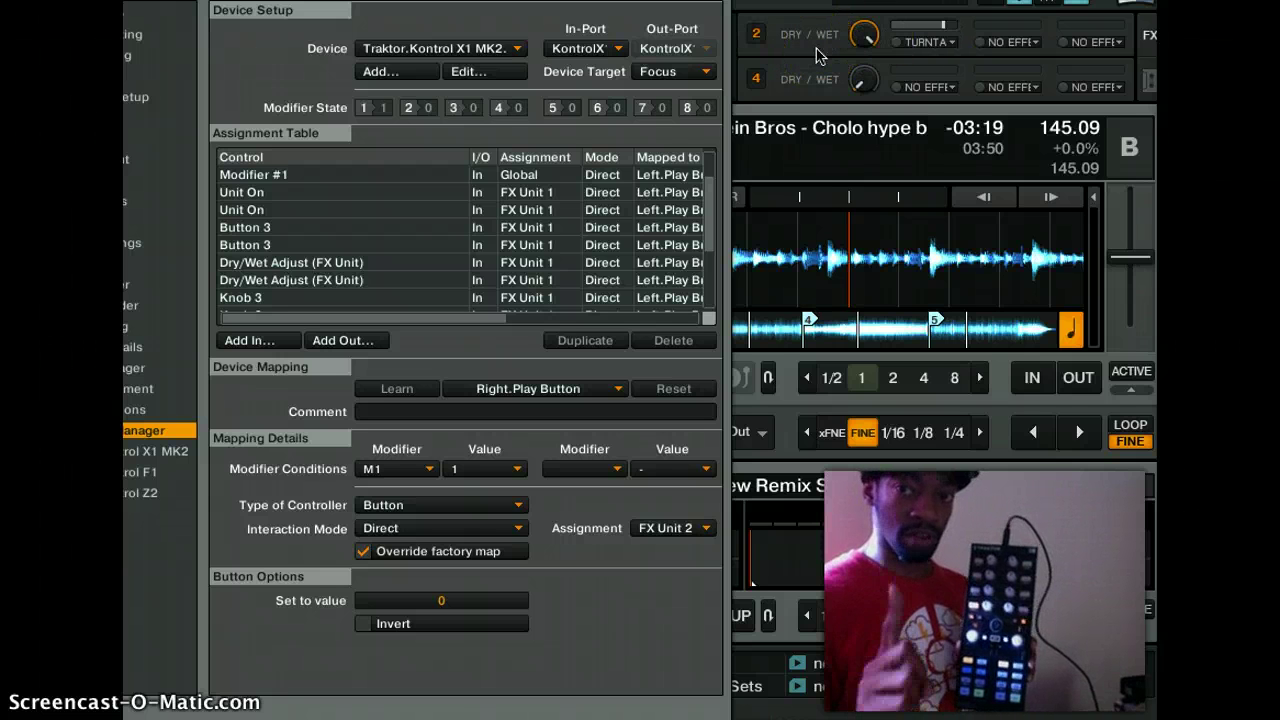
left_click(938, 46)
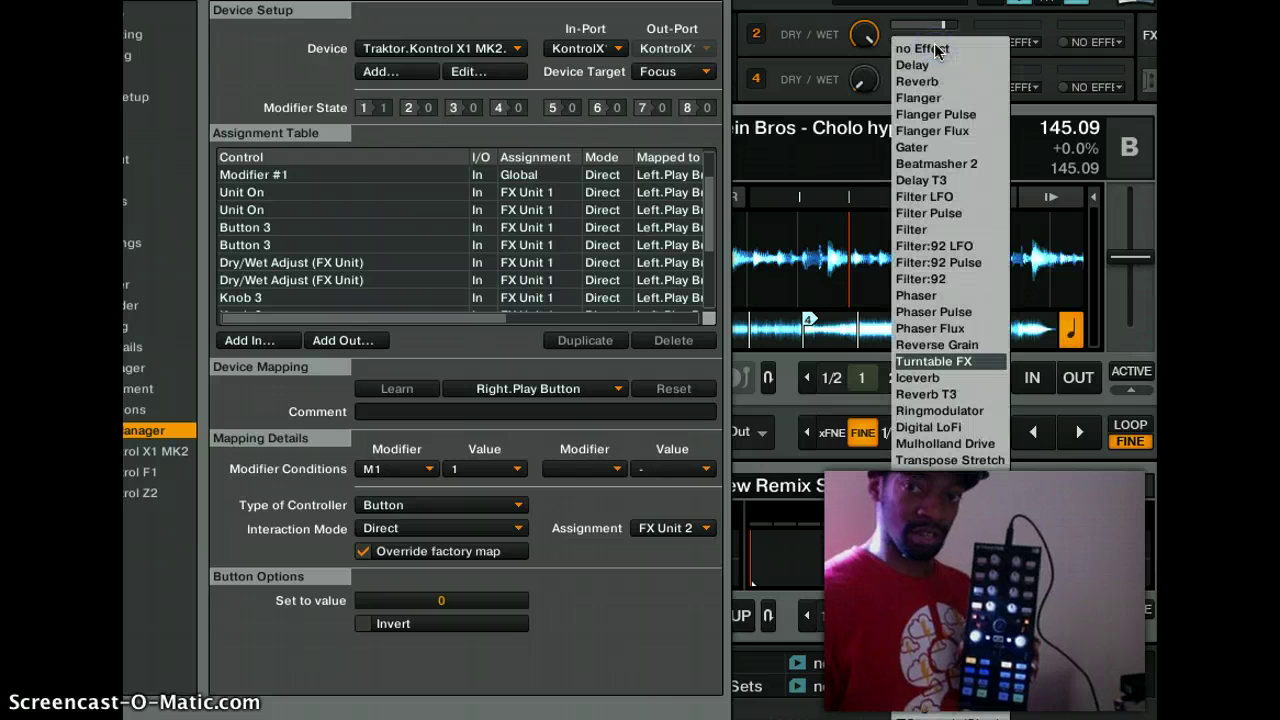
left_click(968, 360)
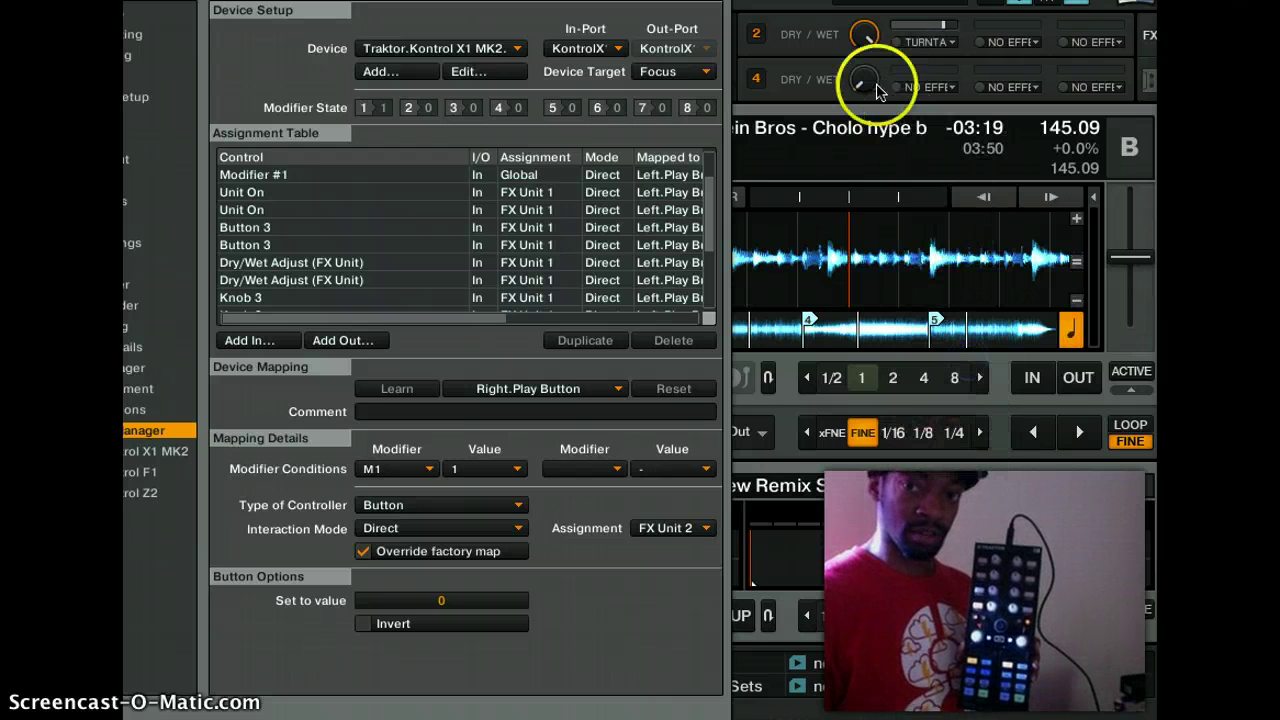
left_click(910, 45)
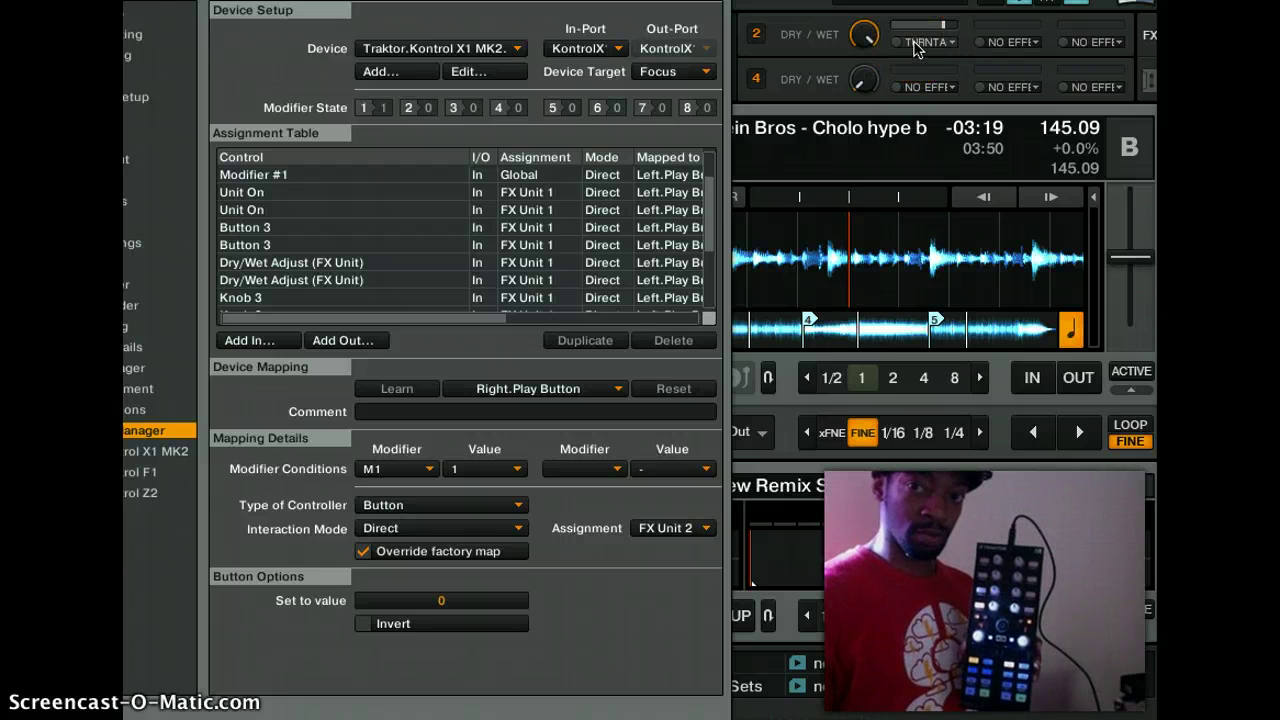
- Add an FX Unit input for Button 1 and map it to the Right.Play Button using Learn
left_click(244, 340)
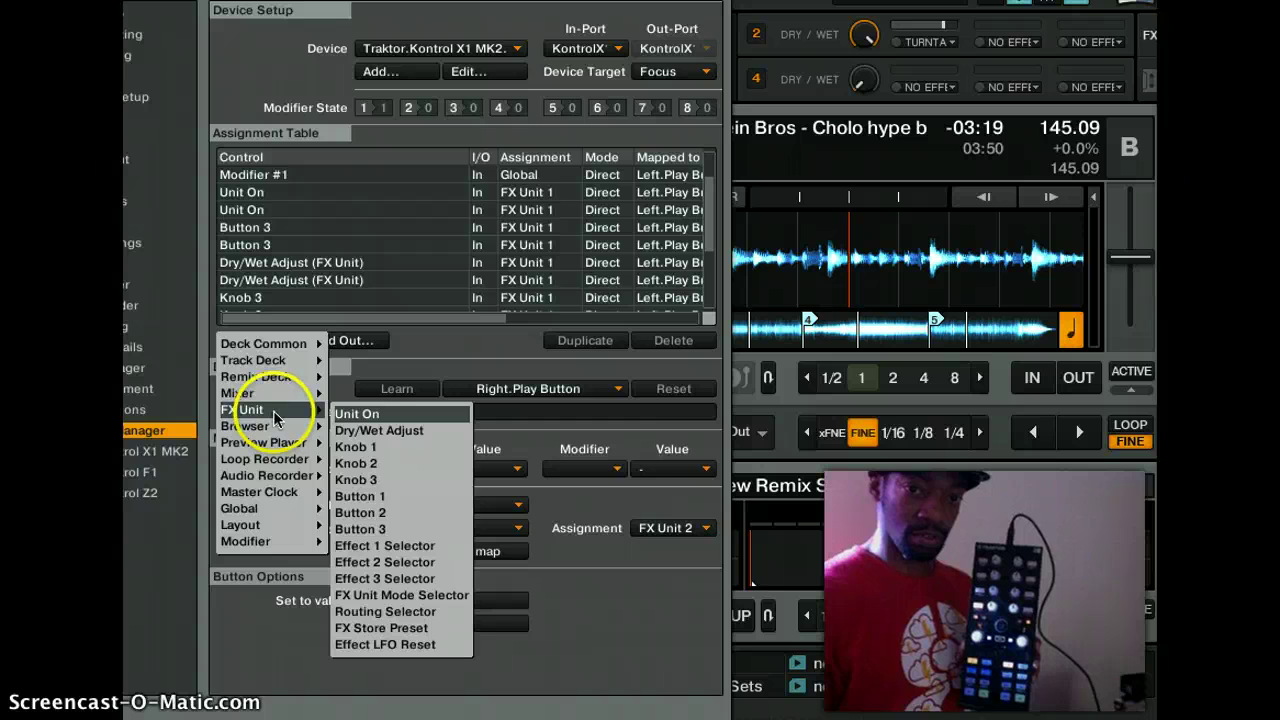
left_click(373, 455)
mouse_move(295, 410)
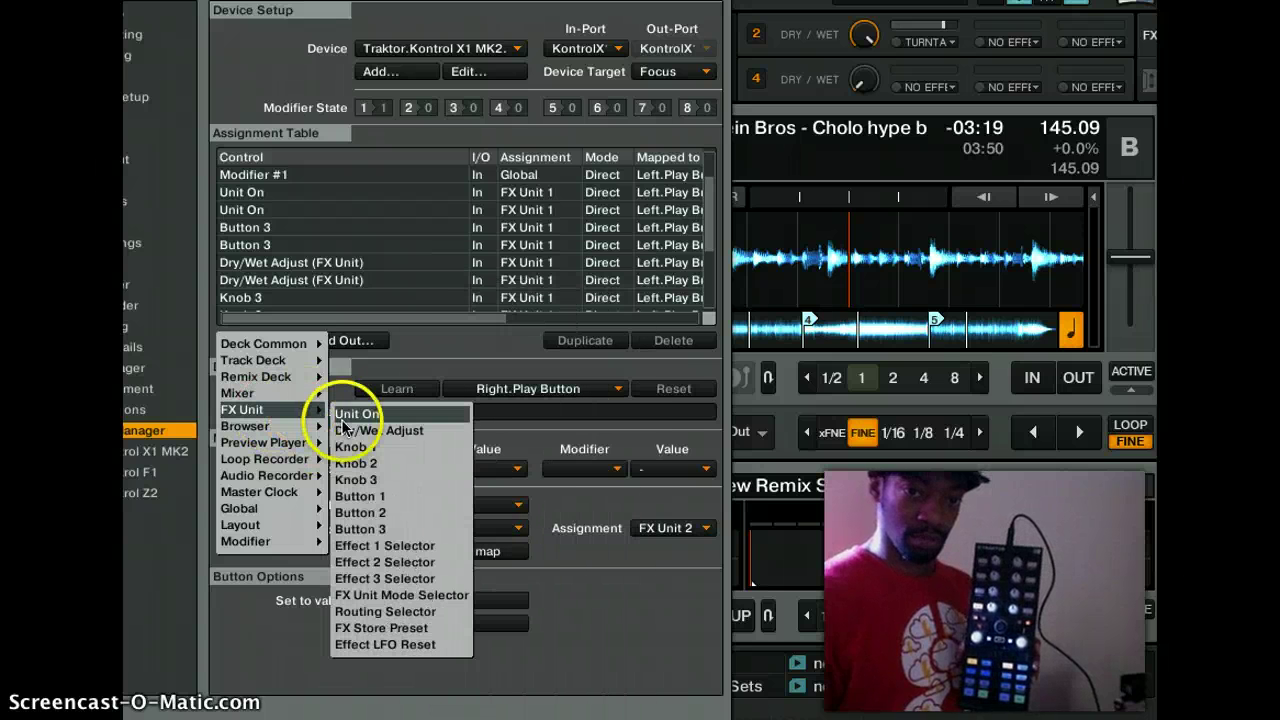
left_click(387, 499)
left_click(390, 390)
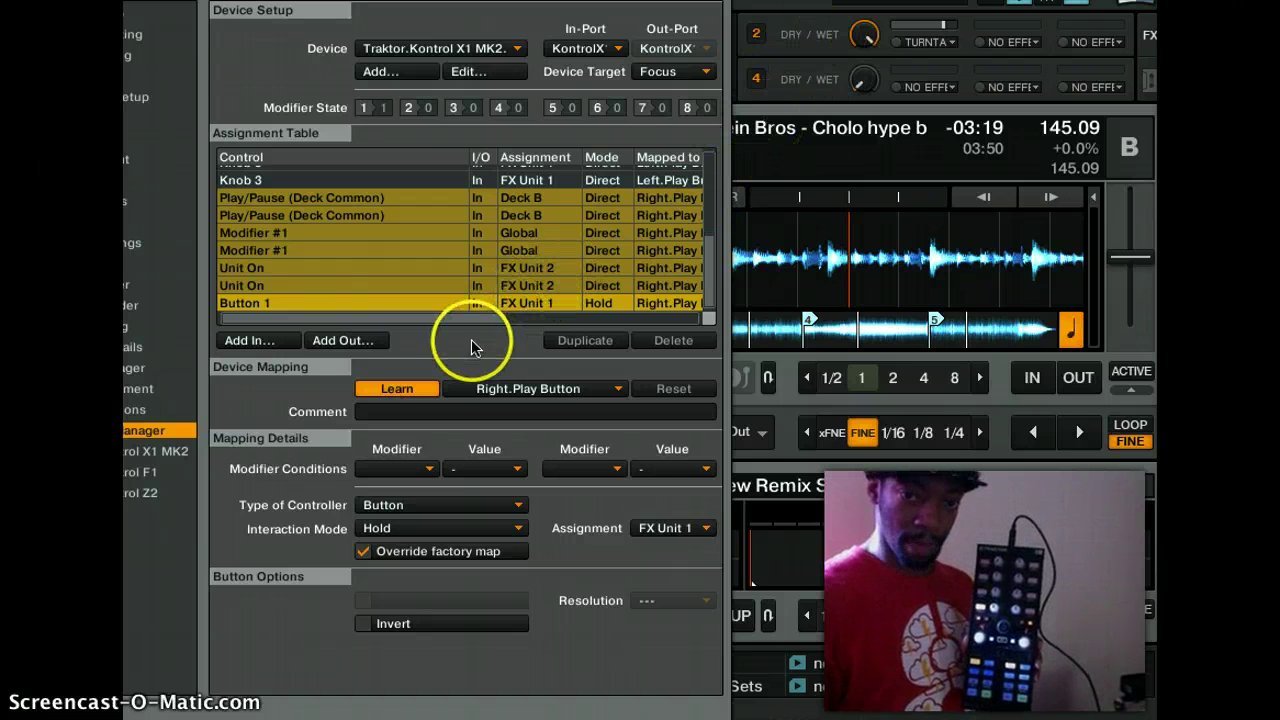
- Configure the Button 1 mapping with condition M1 = 0, assignment FX Unit 2, Direct interaction mode and a set-to value of 1
left_click(414, 468)
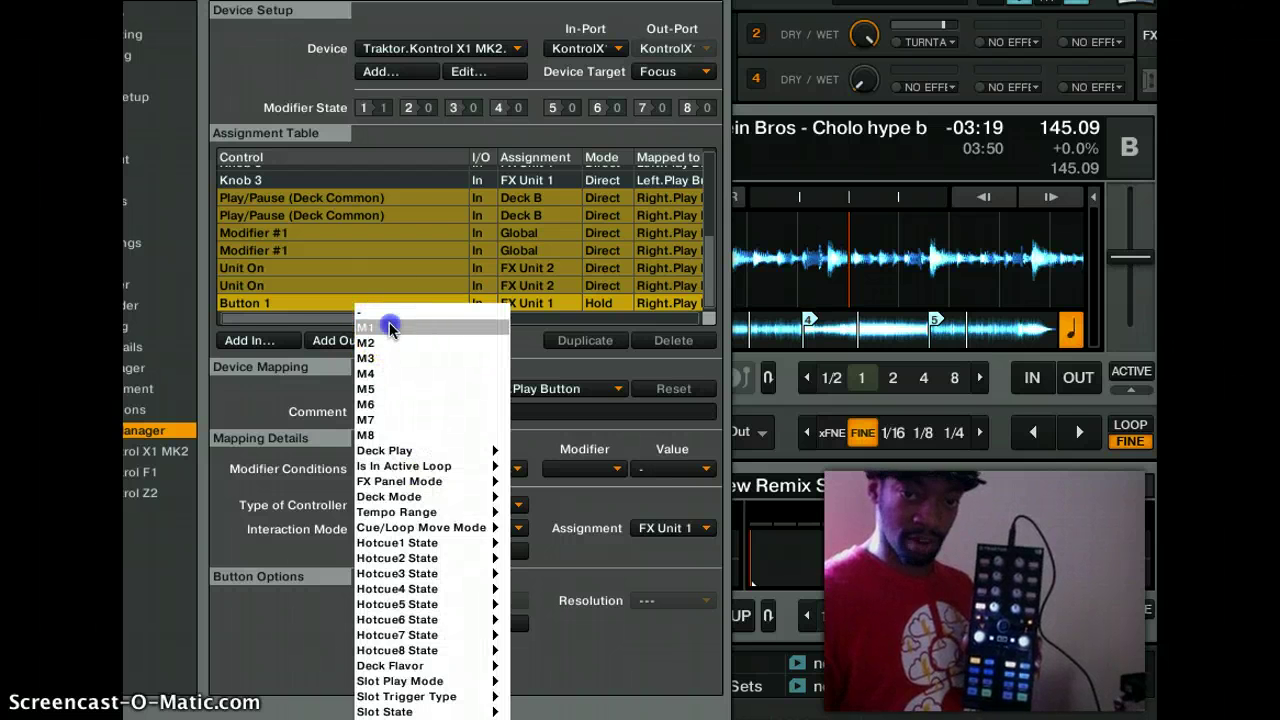
left_click(386, 326)
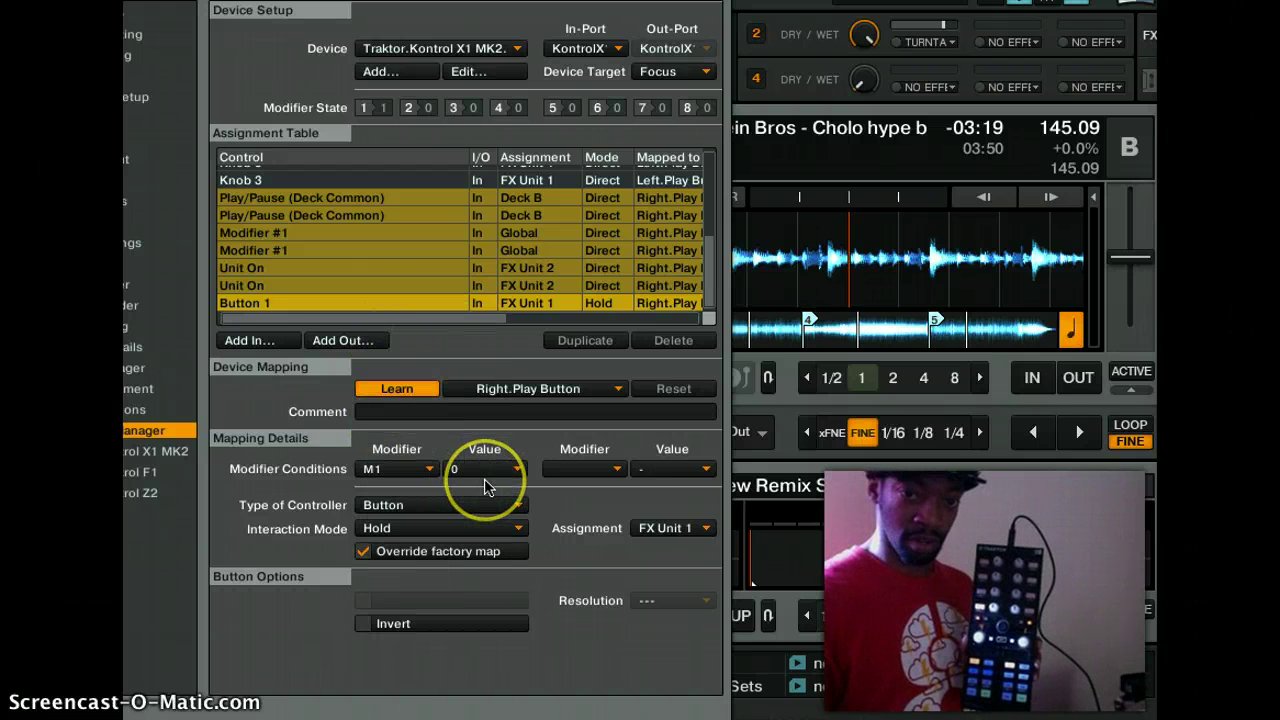
left_click(664, 529)
left_click(670, 548)
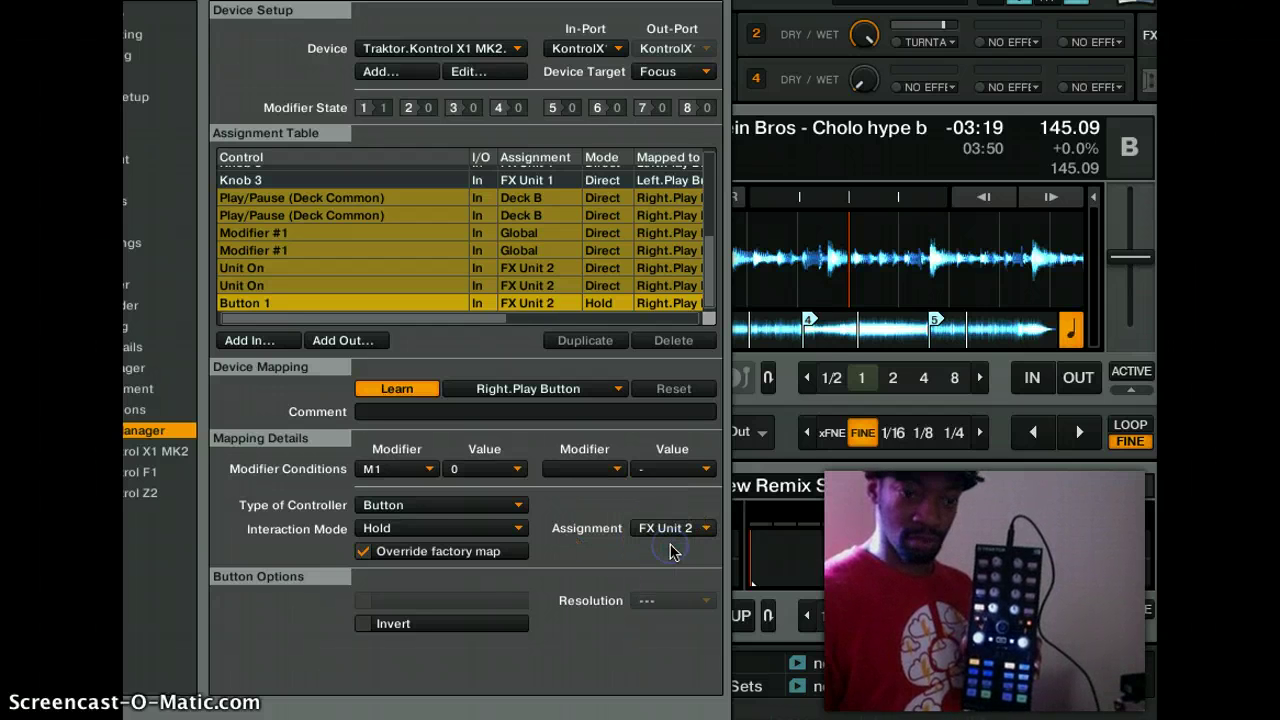
left_click(466, 529)
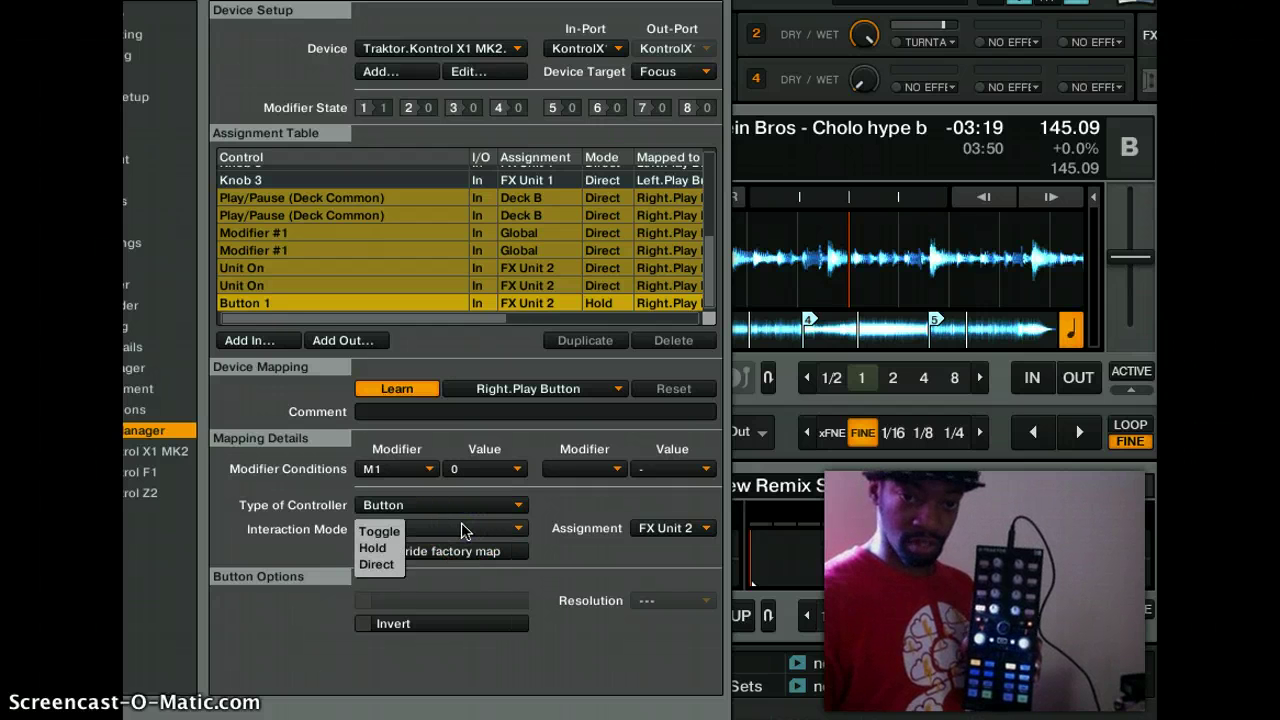
left_click(380, 564)
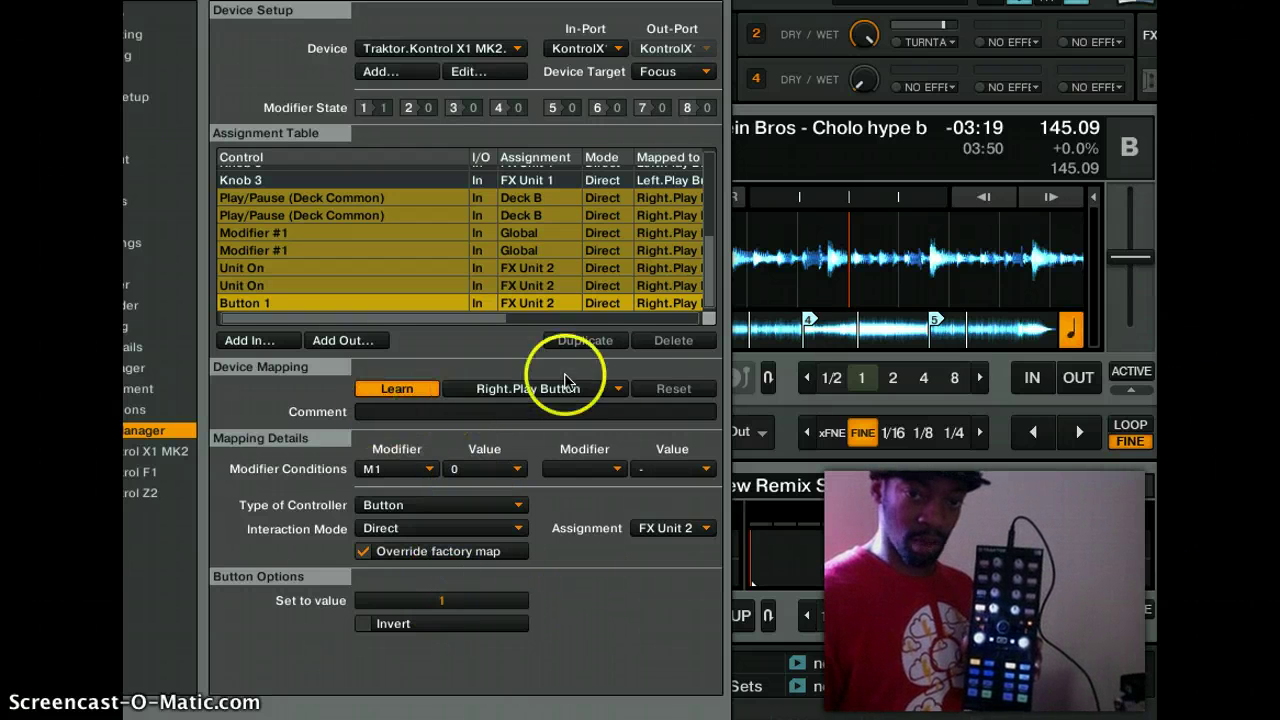
- Duplicate the Button 1 mapping and map the copy to the Right.Play Button using Learn
left_click(601, 344)
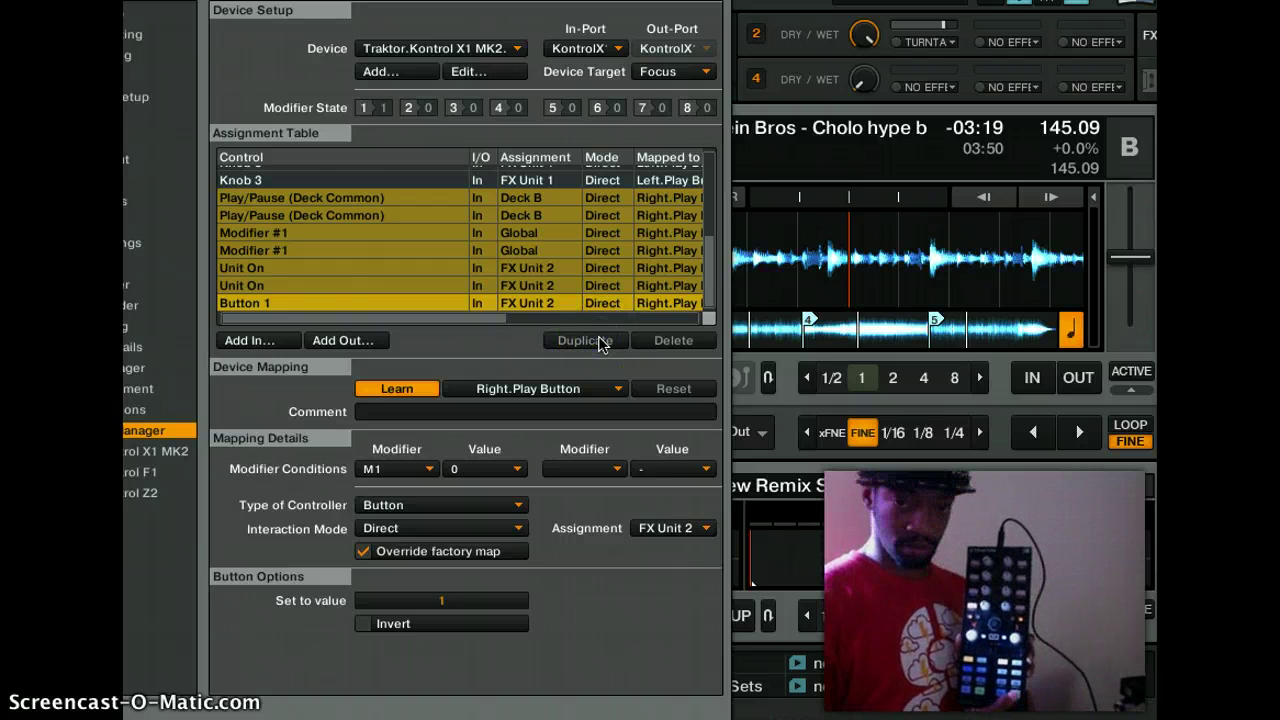
left_click(601, 343)
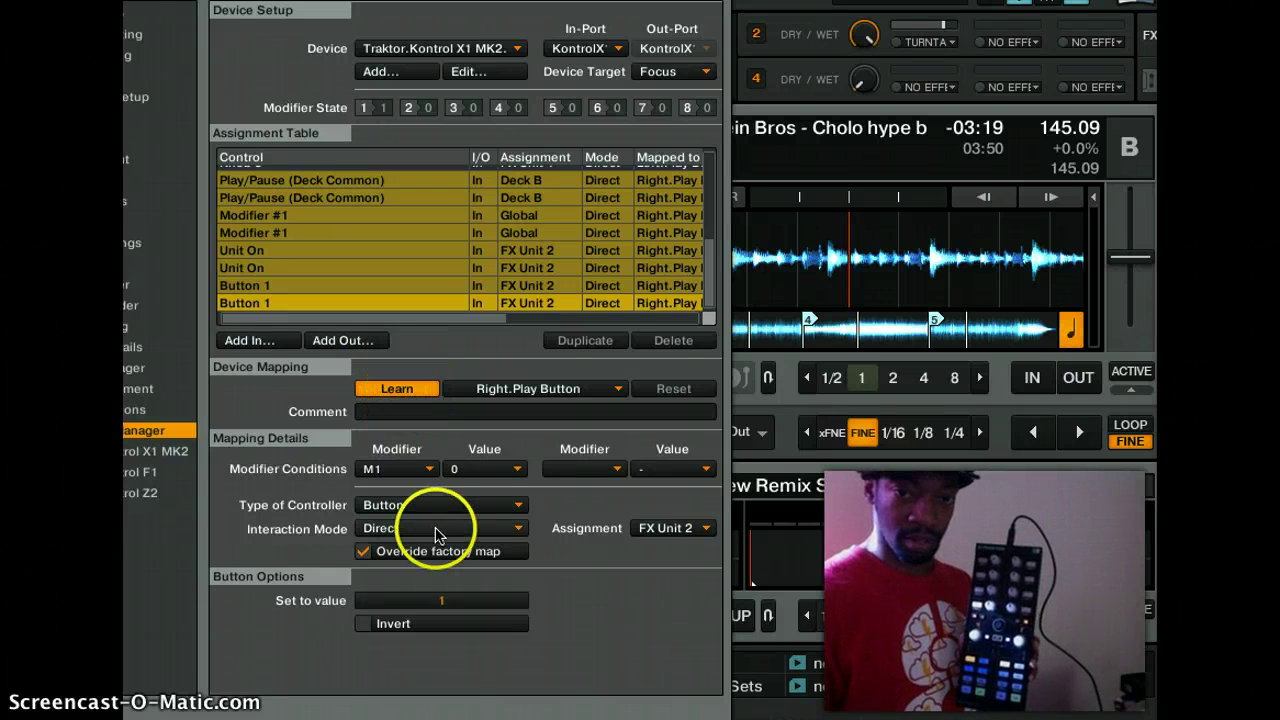
- Give the duplicated Button 1 mapping the condition M1 = 1 and a set-to value of 0, and finish learning
left_click(487, 476)
left_click(452, 484)
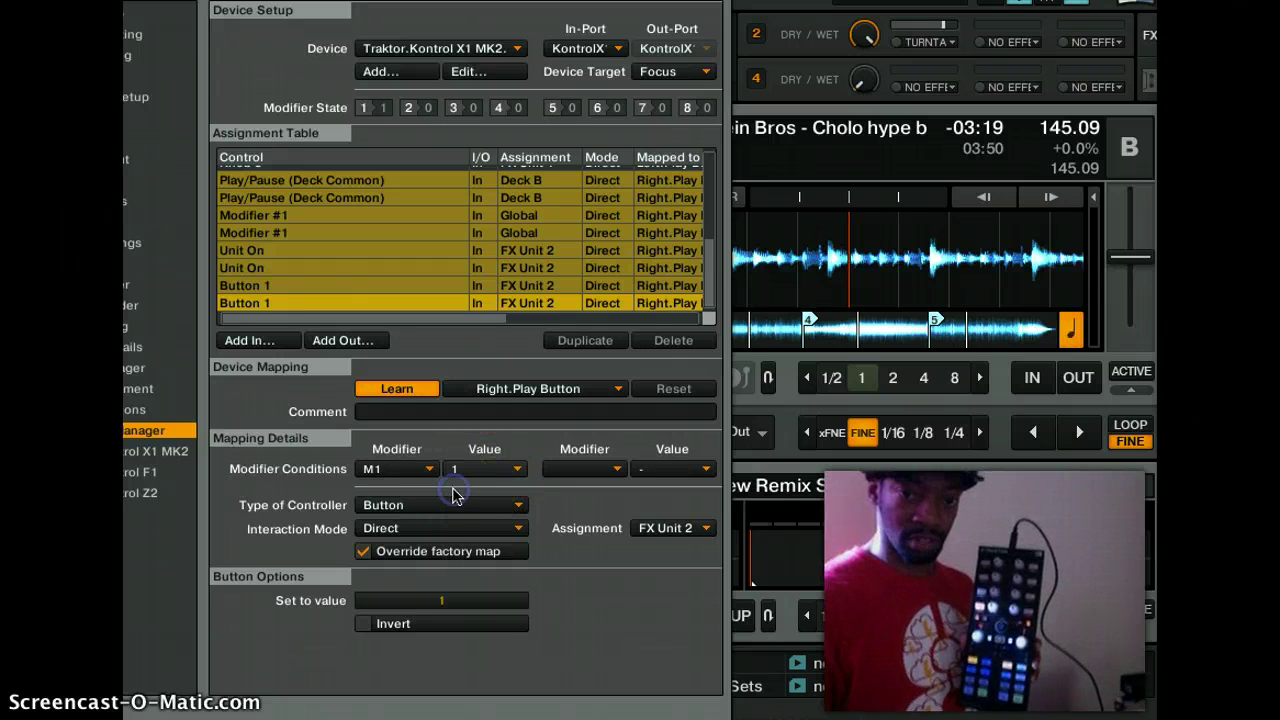
left_click(470, 642)
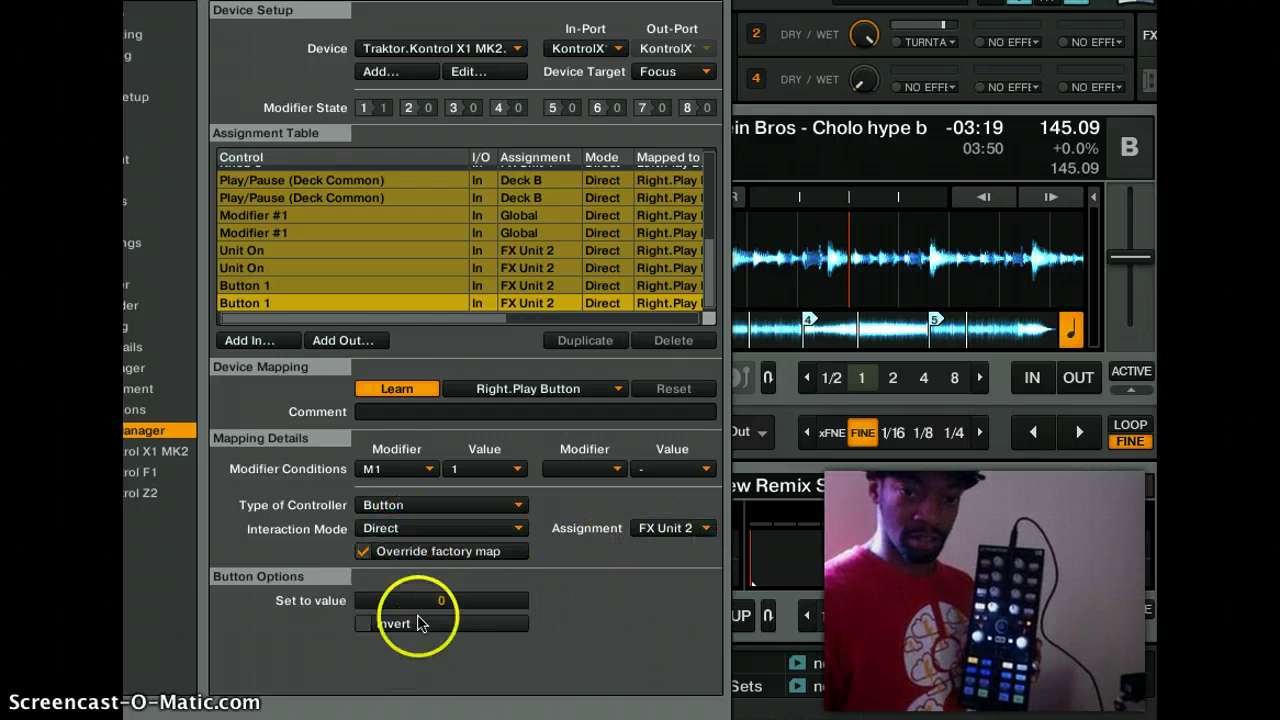
left_click(396, 389)
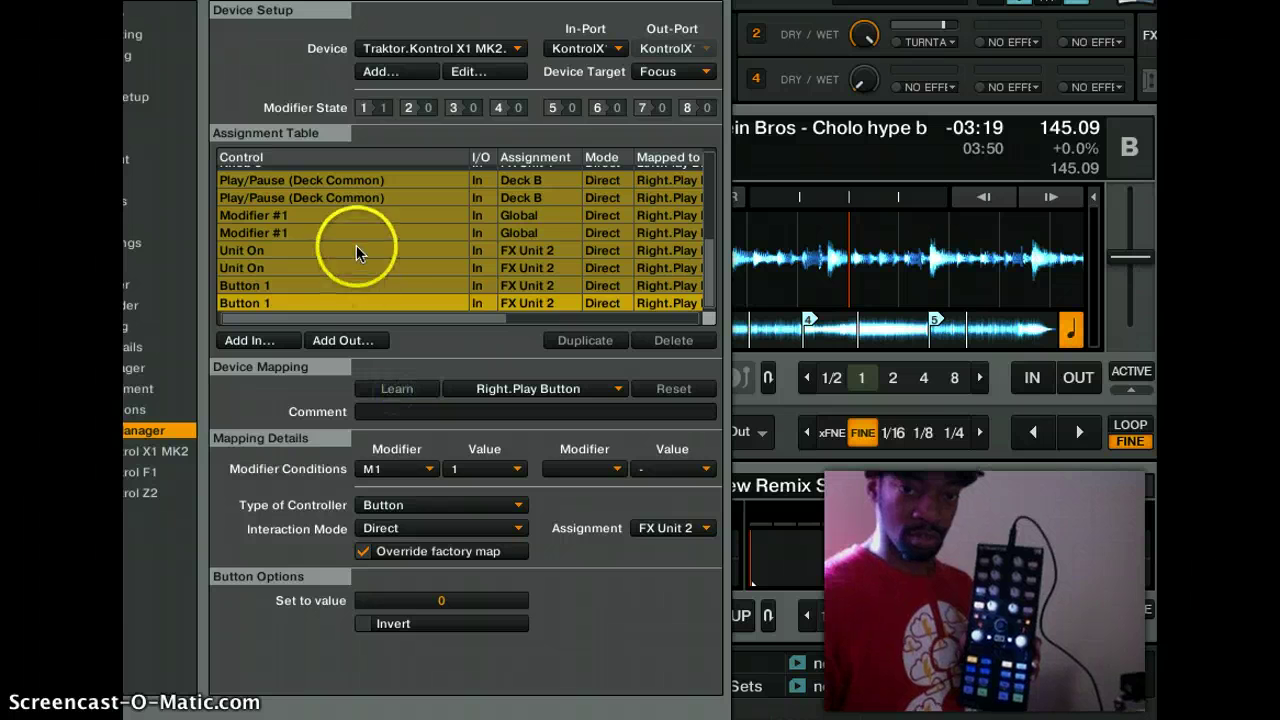
- Add an FX Unit input for Dry/Wet Adjust and map it to the Right.Play Button using Learn
scroll(357, 245, "up", 2)
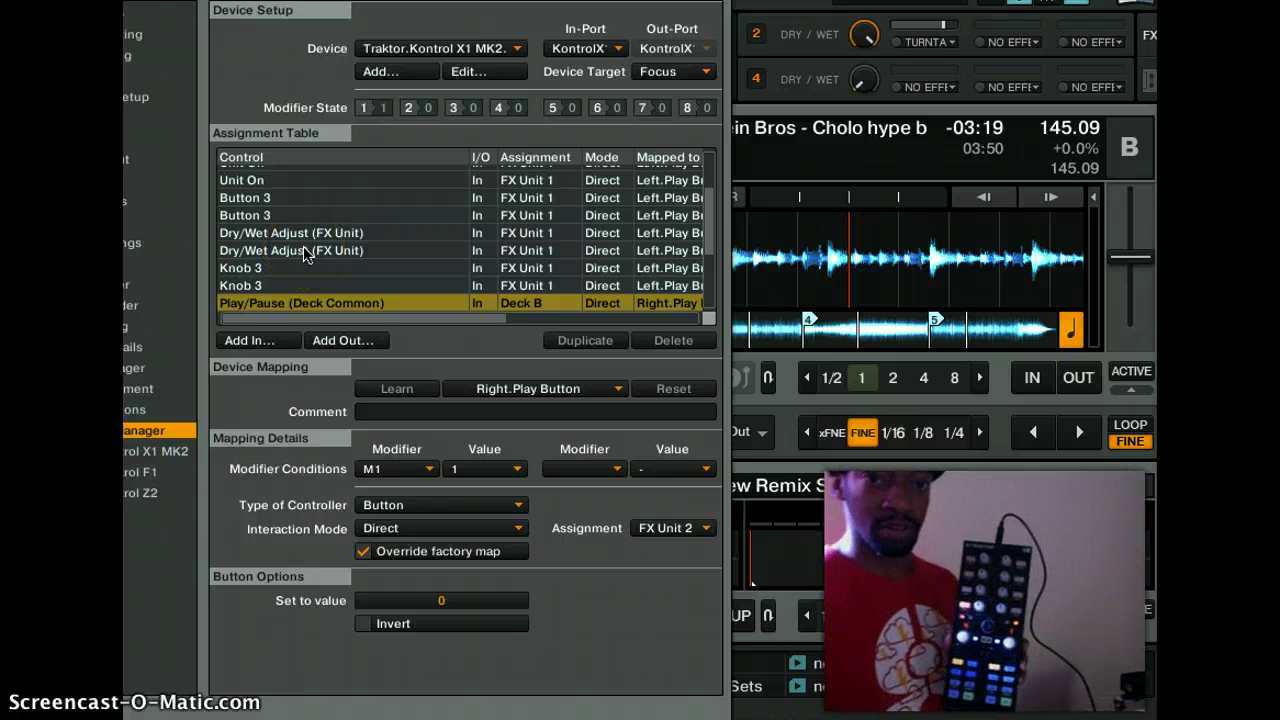
scroll(305, 255, "down", 2)
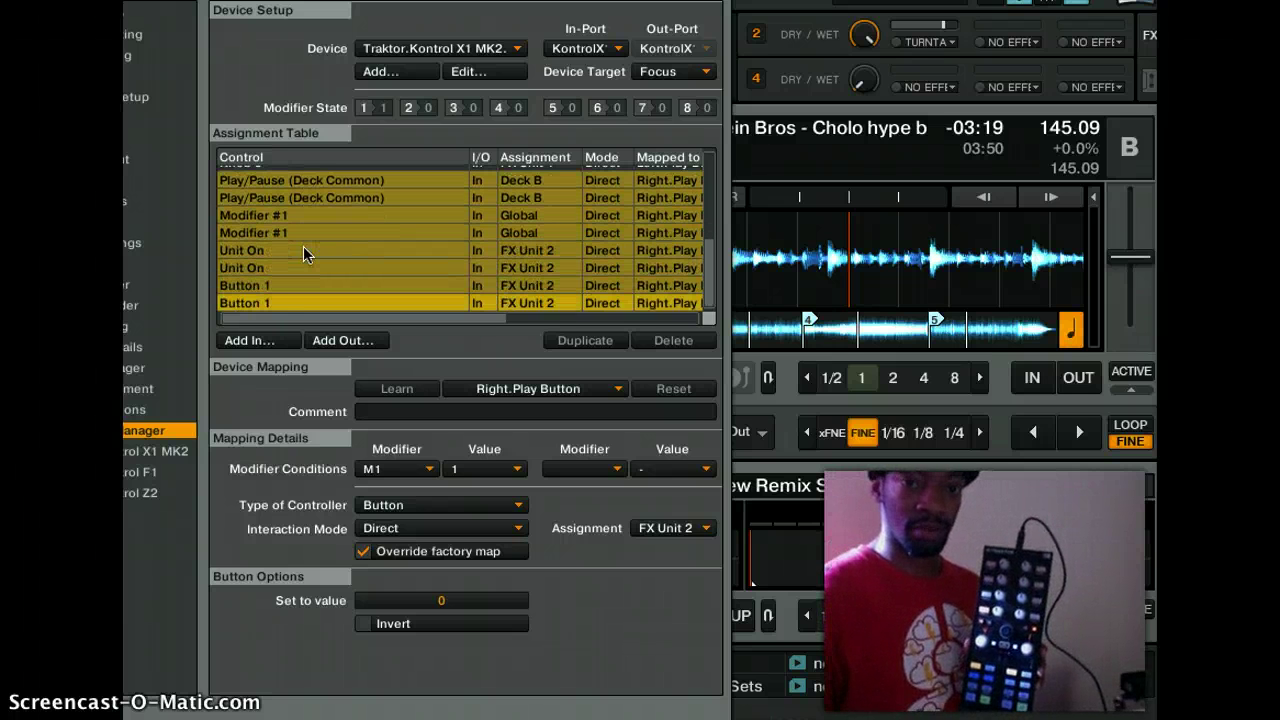
scroll(303, 246, "right", 1)
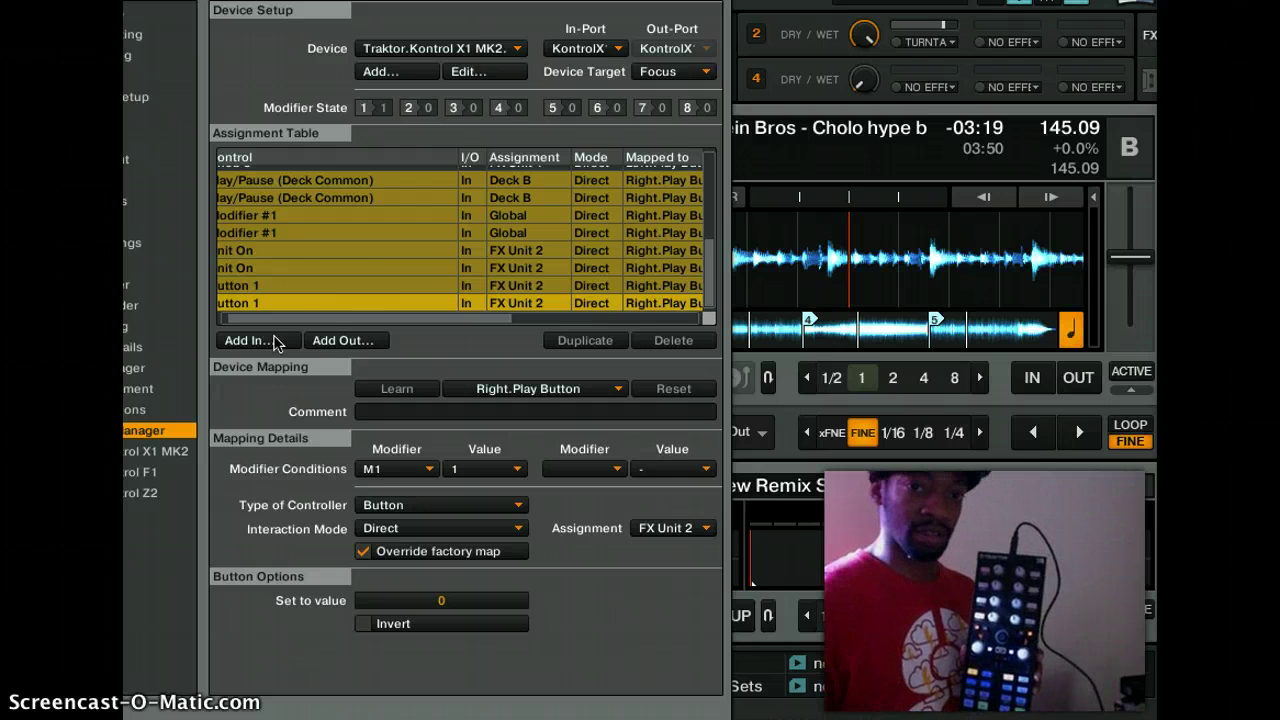
scroll(351, 229, "up", 2)
scroll(351, 229, "down", 2)
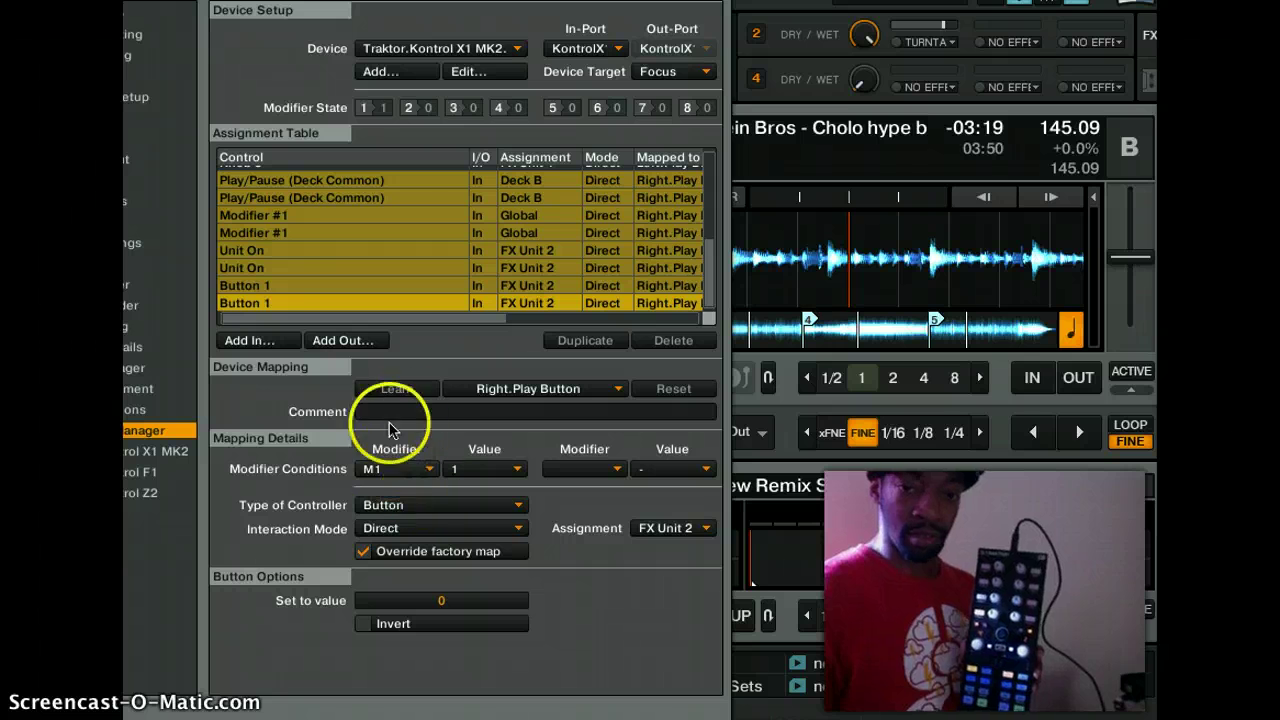
left_click(252, 341)
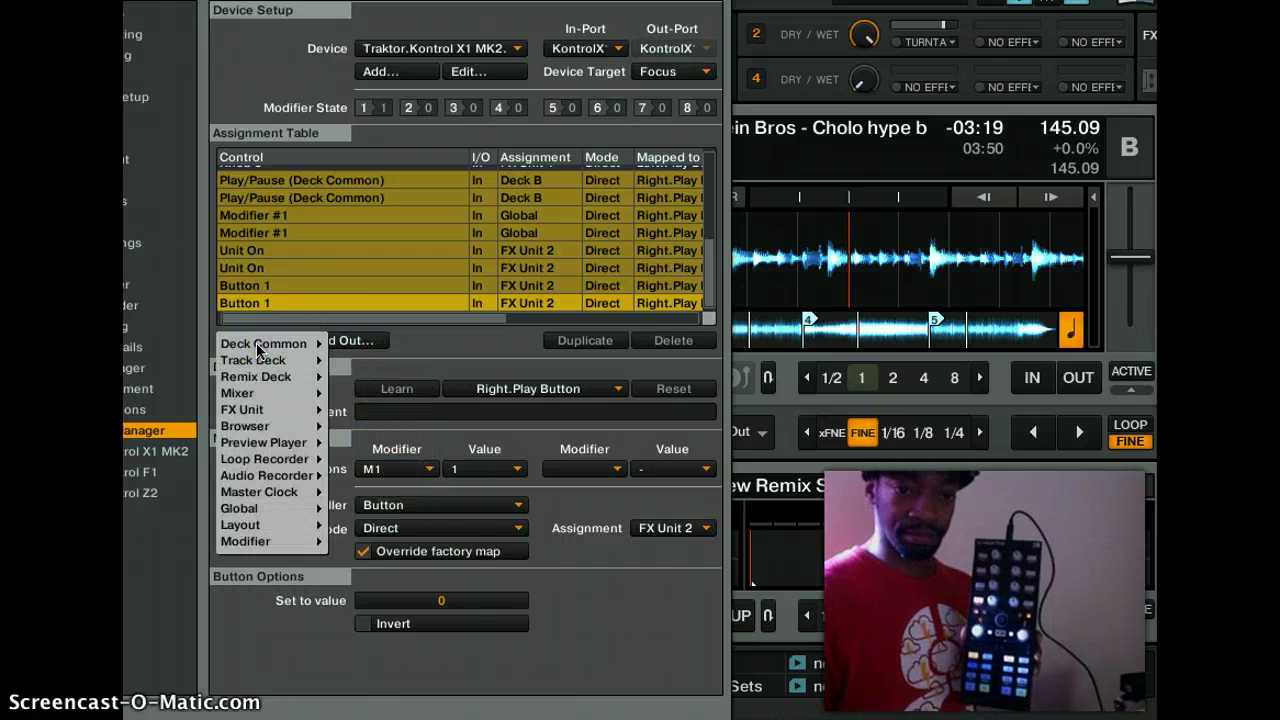
left_click(276, 410)
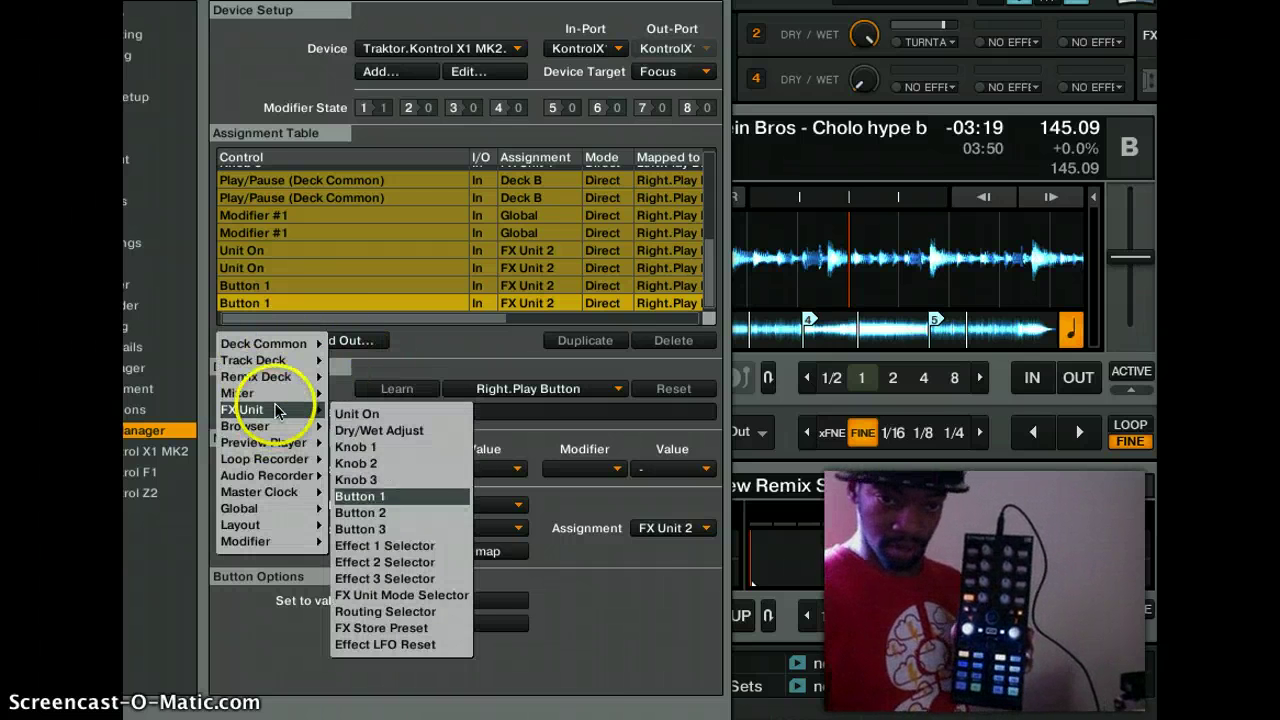
left_click(408, 430)
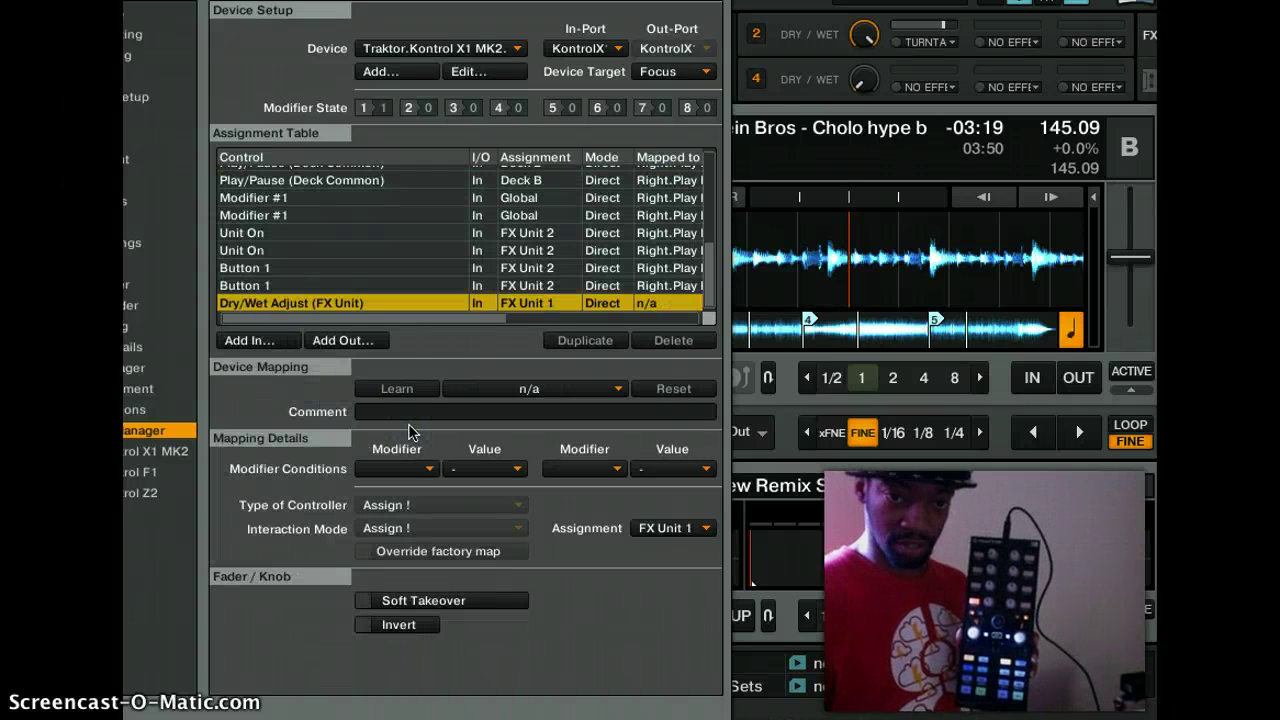
left_click(409, 389)
left_click(409, 389)
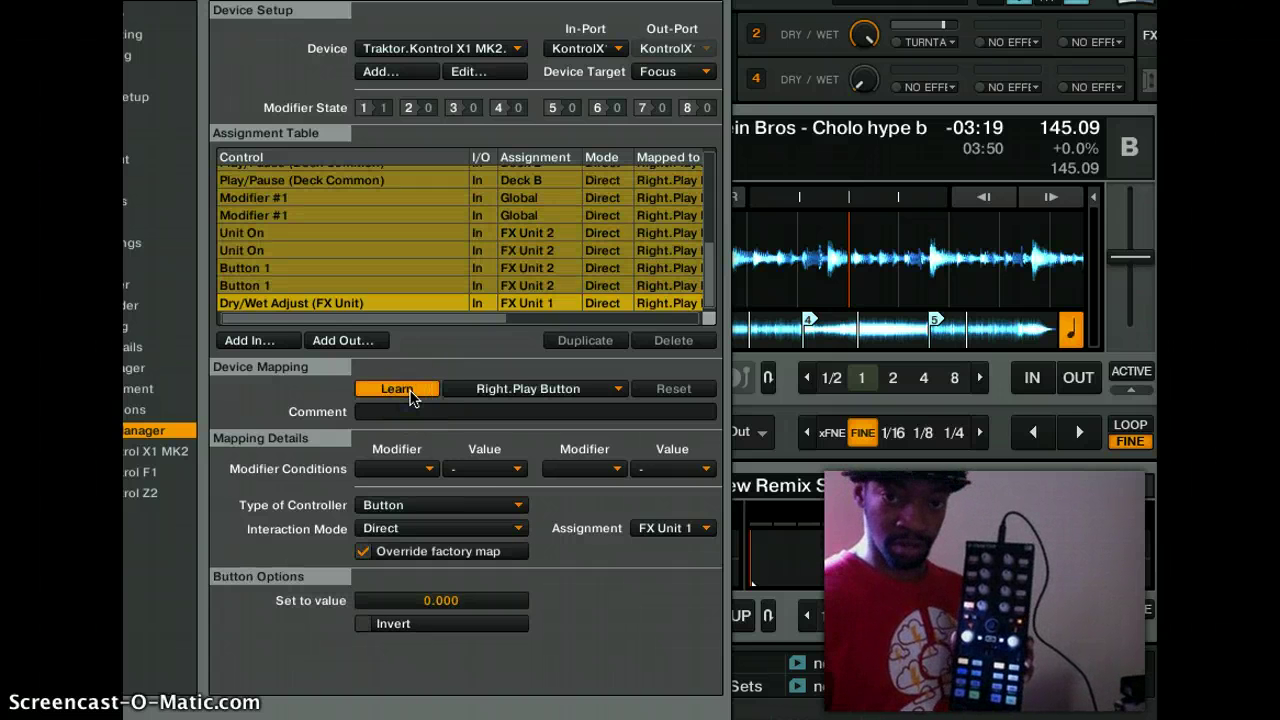
left_click(409, 396)
- Configure the Dry/Wet Adjust mapping with condition M1 = 1, assignment FX Unit 2 and Direct interaction mode
left_click(420, 469)
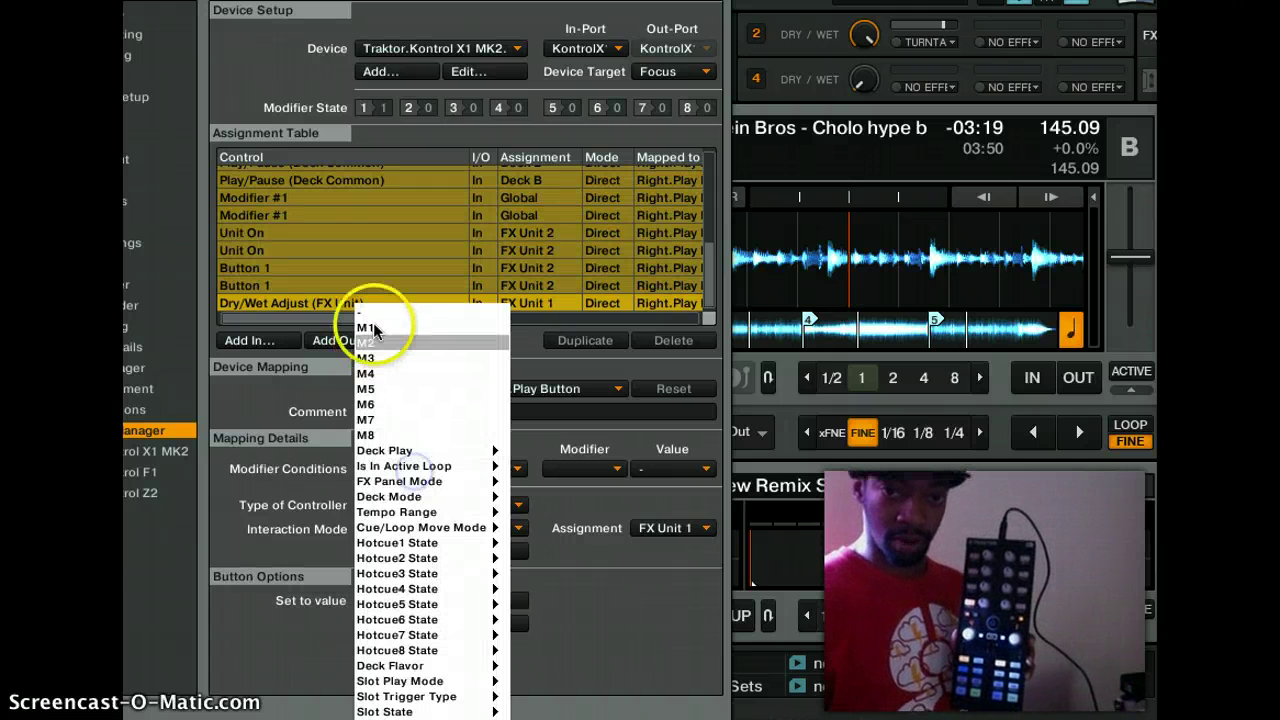
left_click(373, 328)
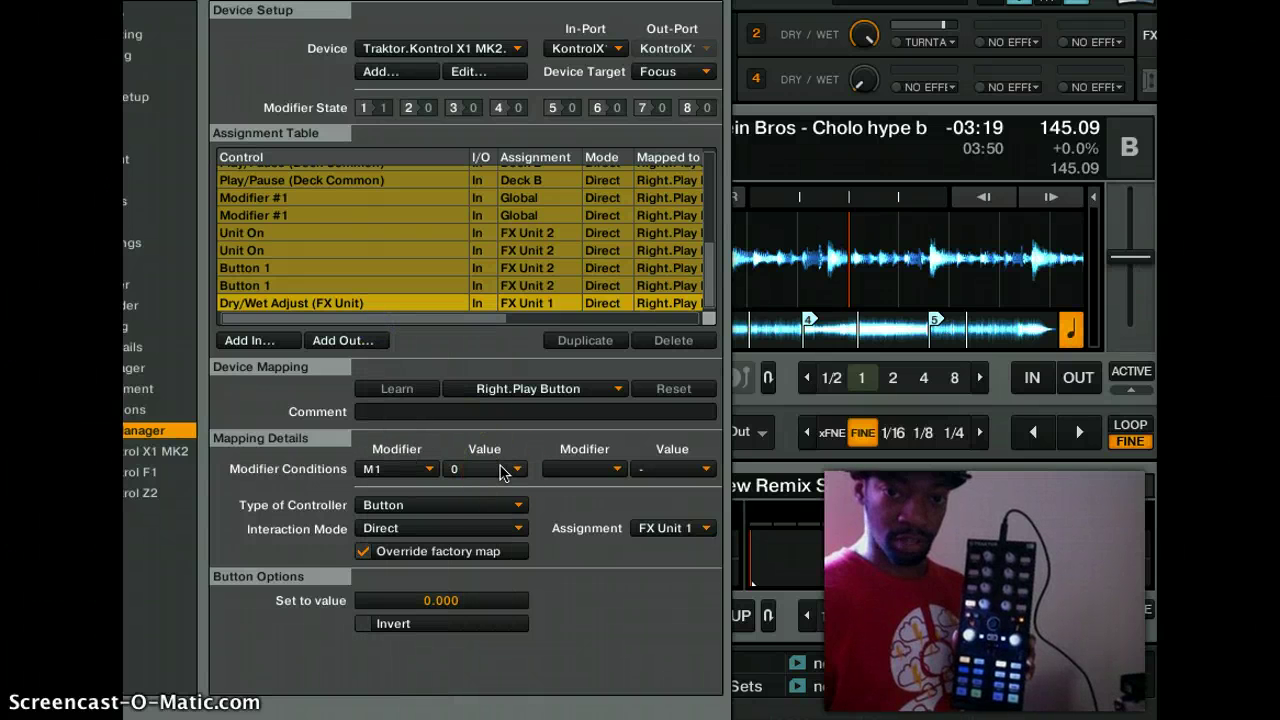
left_click(680, 529)
left_click(680, 548)
left_click(446, 528)
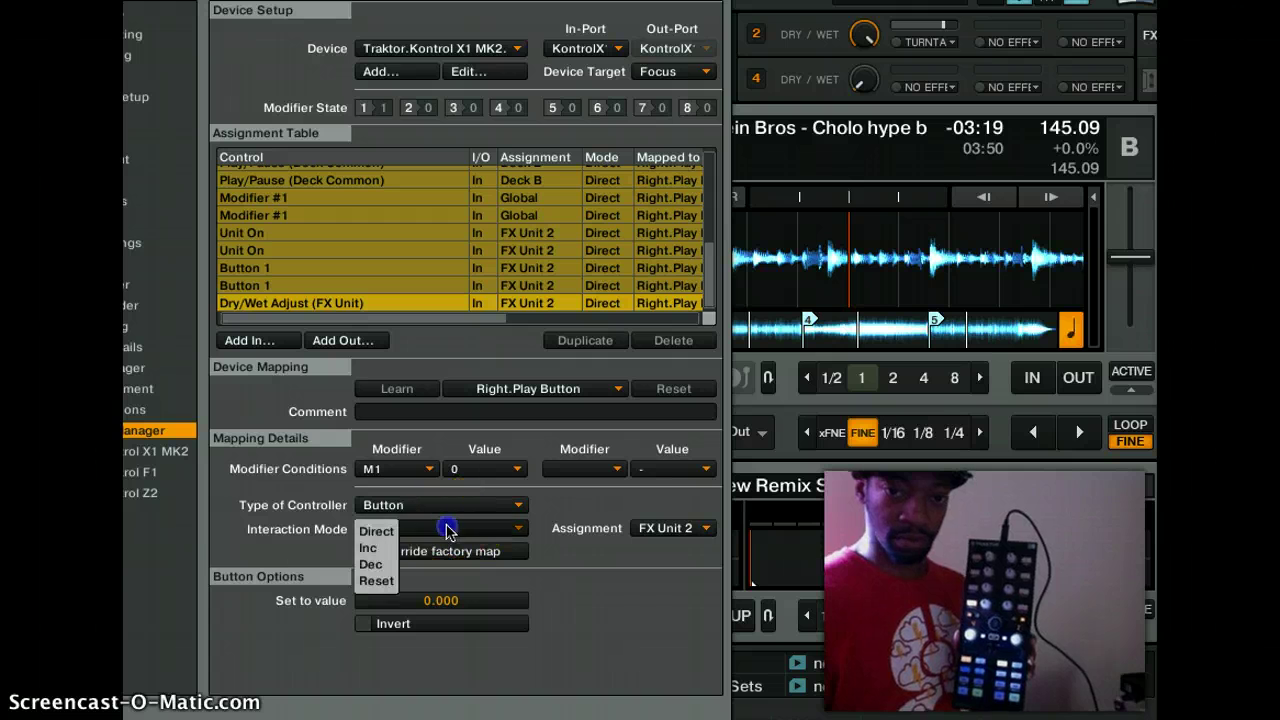
left_click(376, 531)
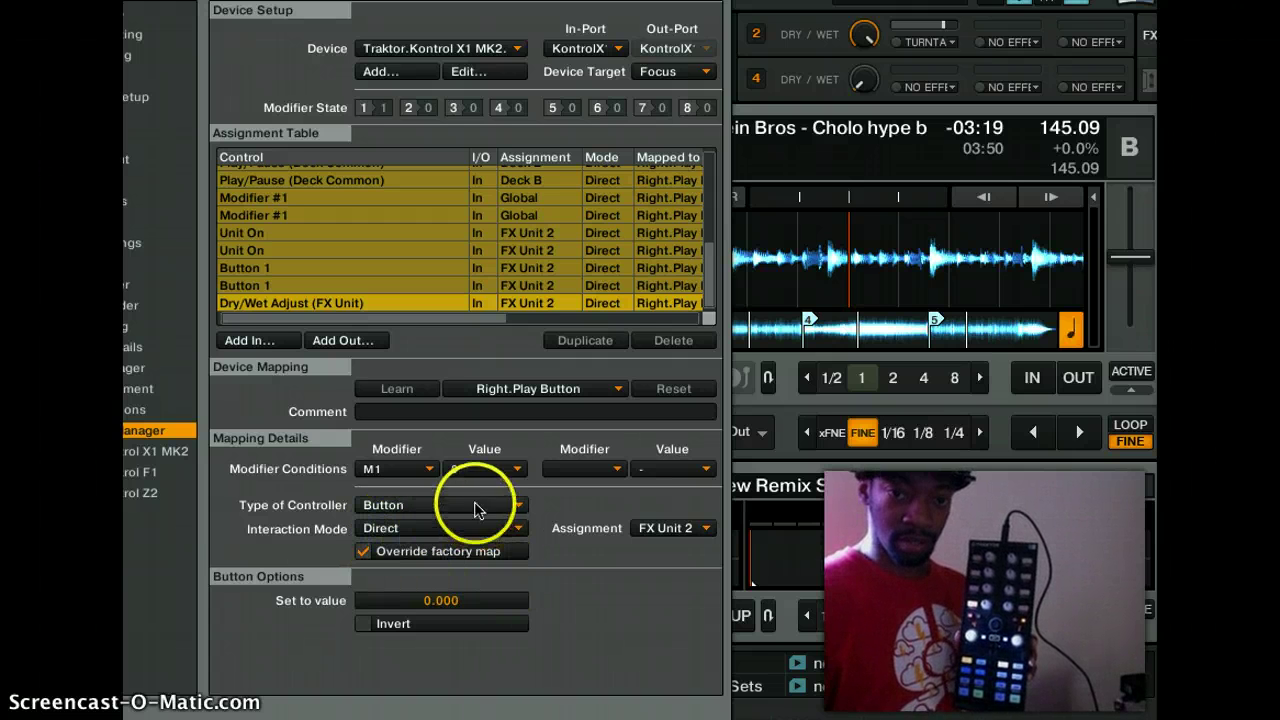
left_click(480, 469)
left_click(452, 489)
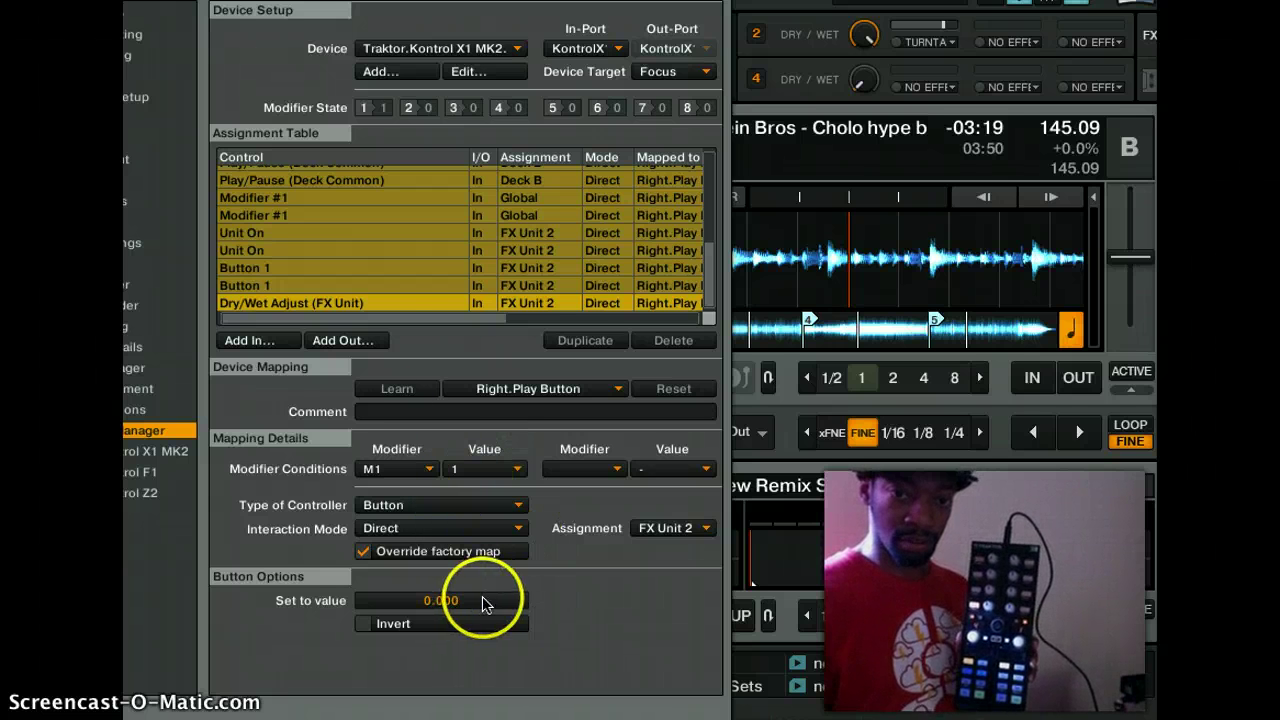
- Duplicate the Dry/Wet Adjust mapping onto the Right.Play Button using Learn, with condition M1 = 0 and a set-to value of 1.000
left_click(572, 341)
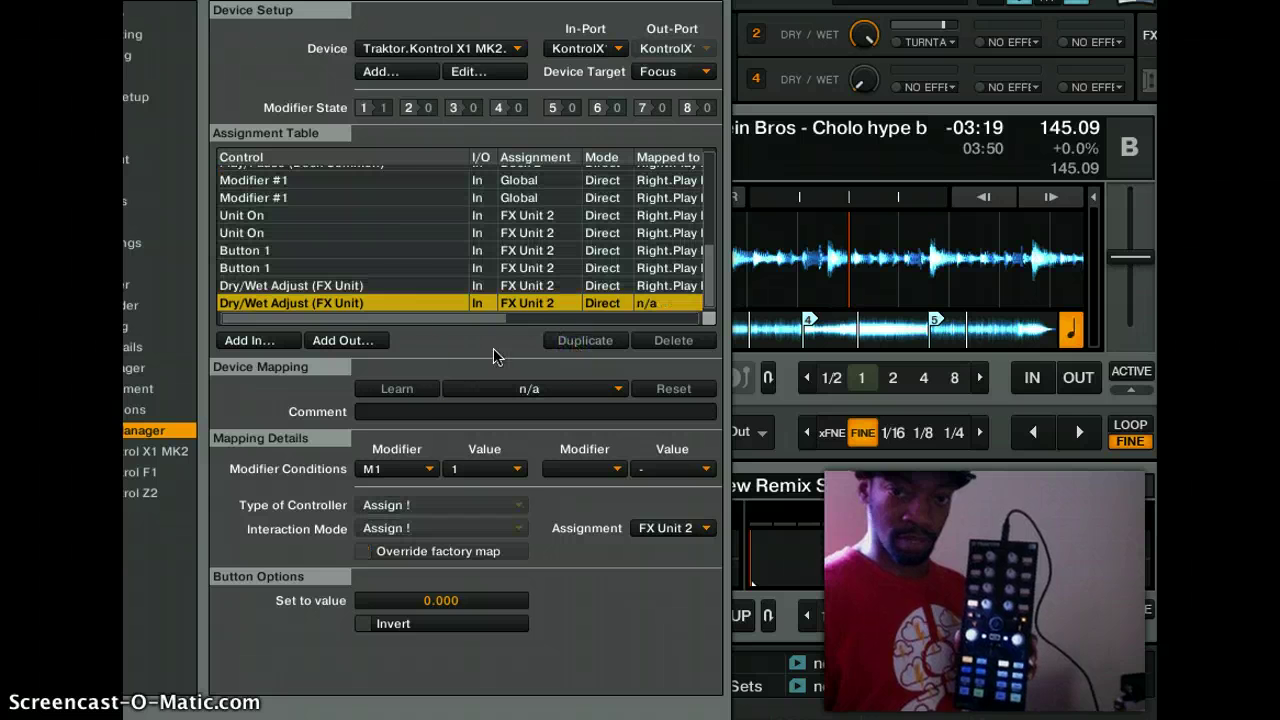
left_click(385, 389)
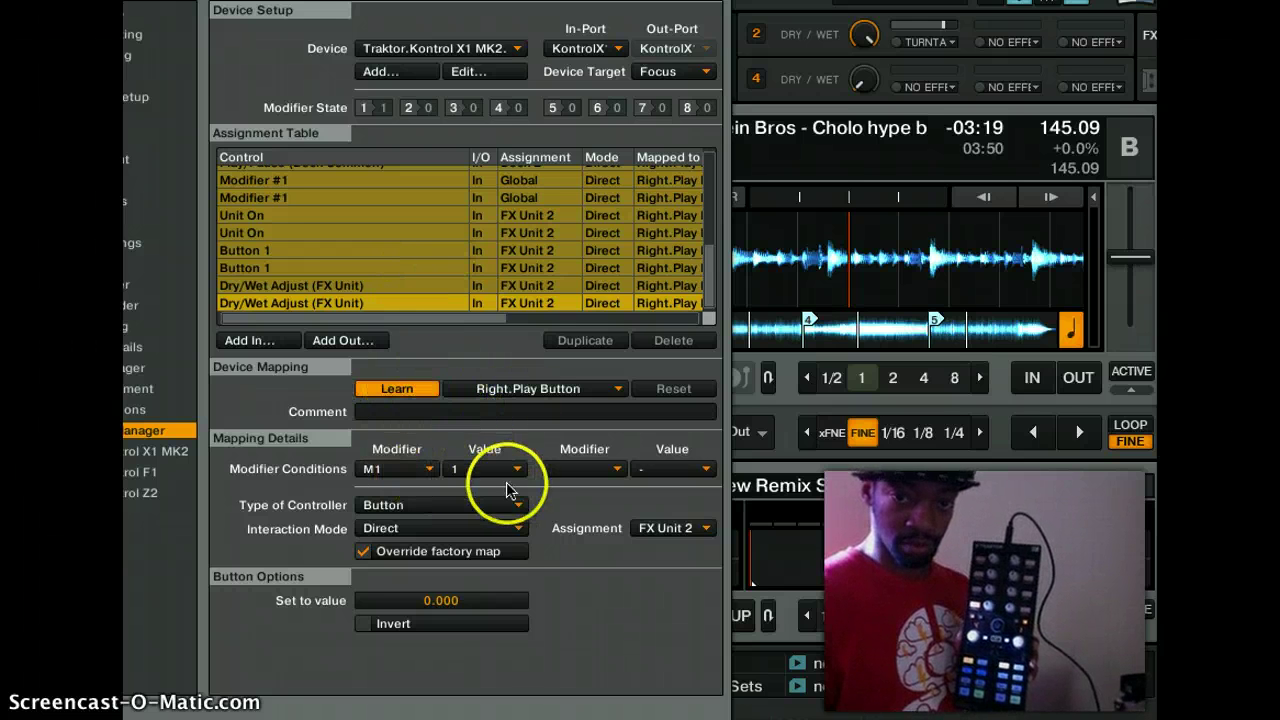
left_click(450, 470)
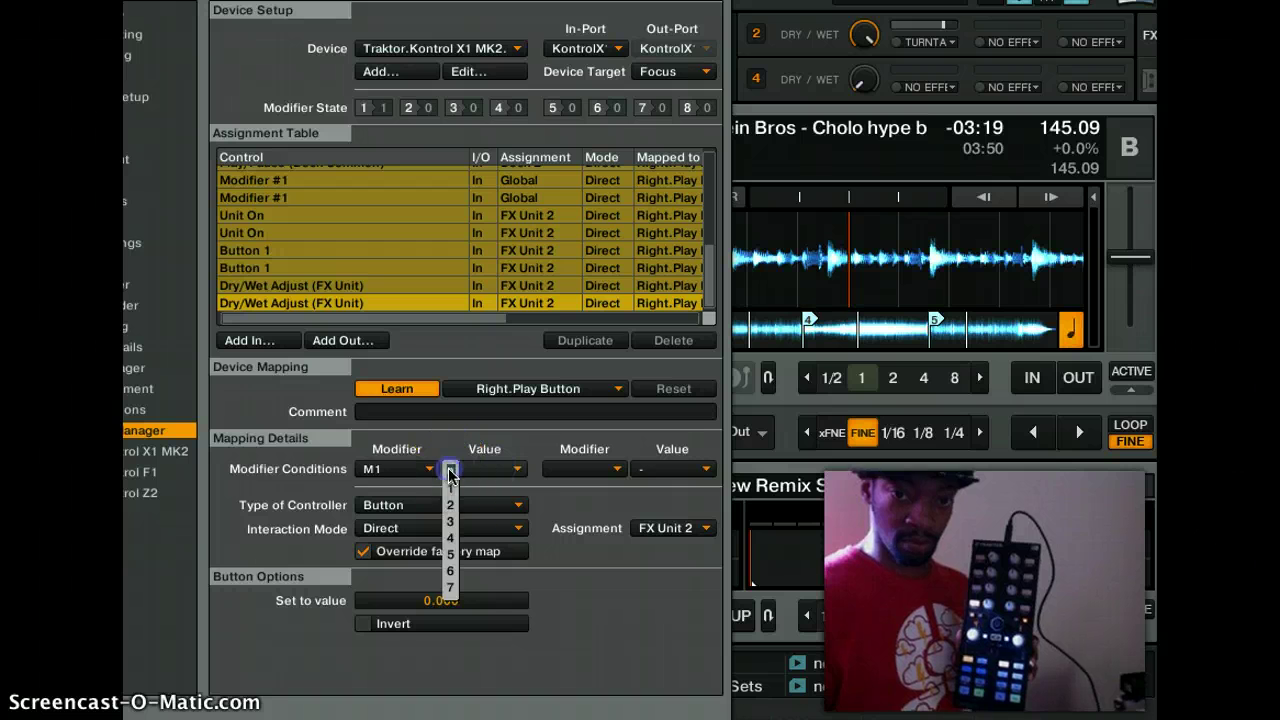
left_click(450, 471)
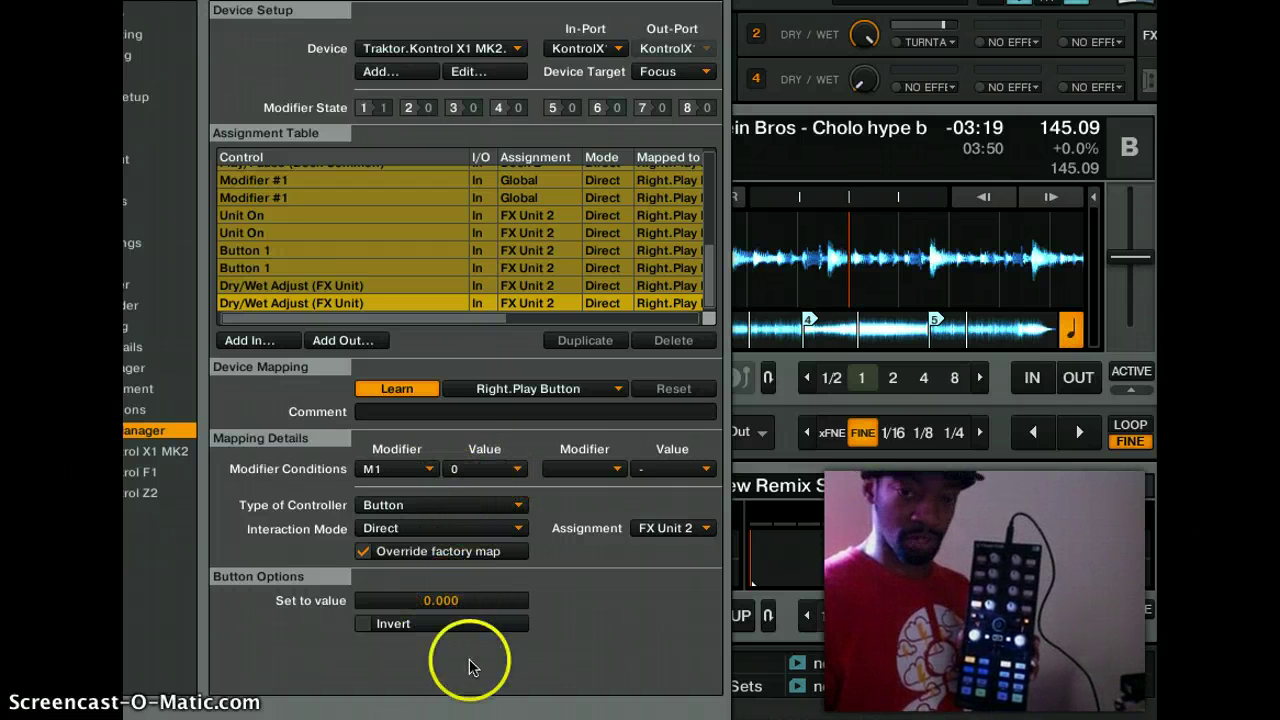
left_click_drag(443, 605, 457, 677)
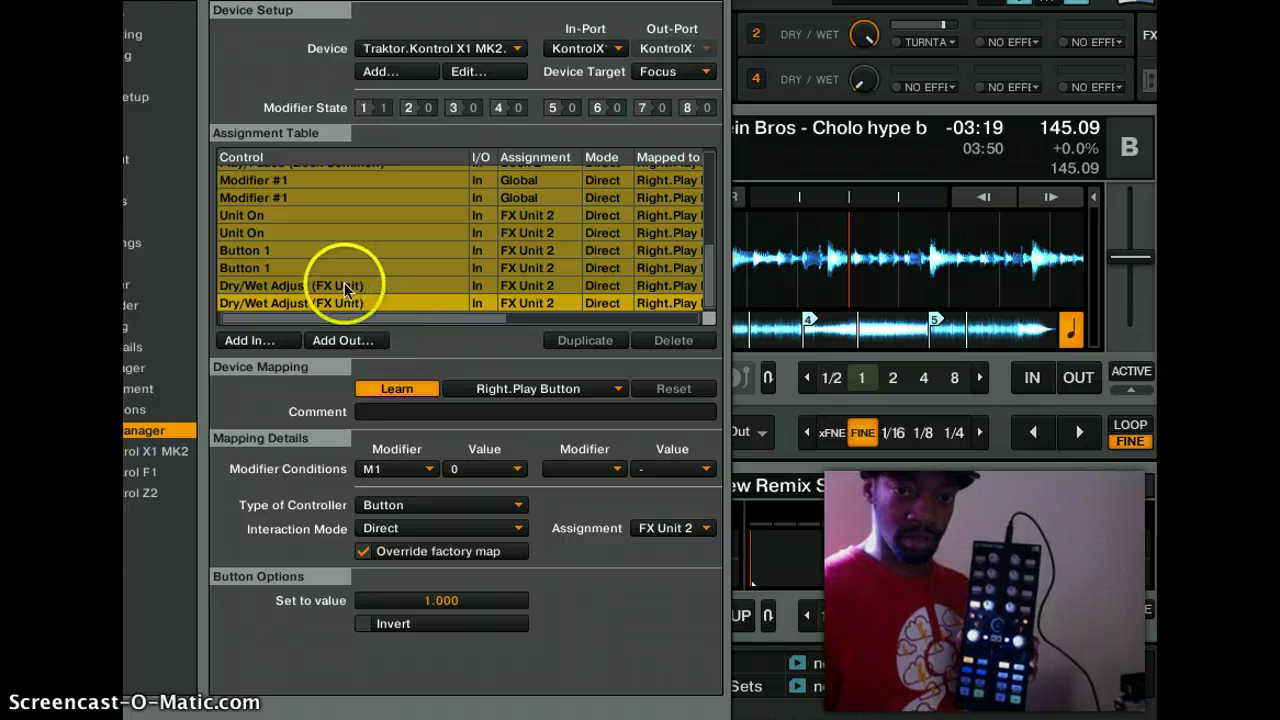
left_click(393, 388)
left_click(366, 244)
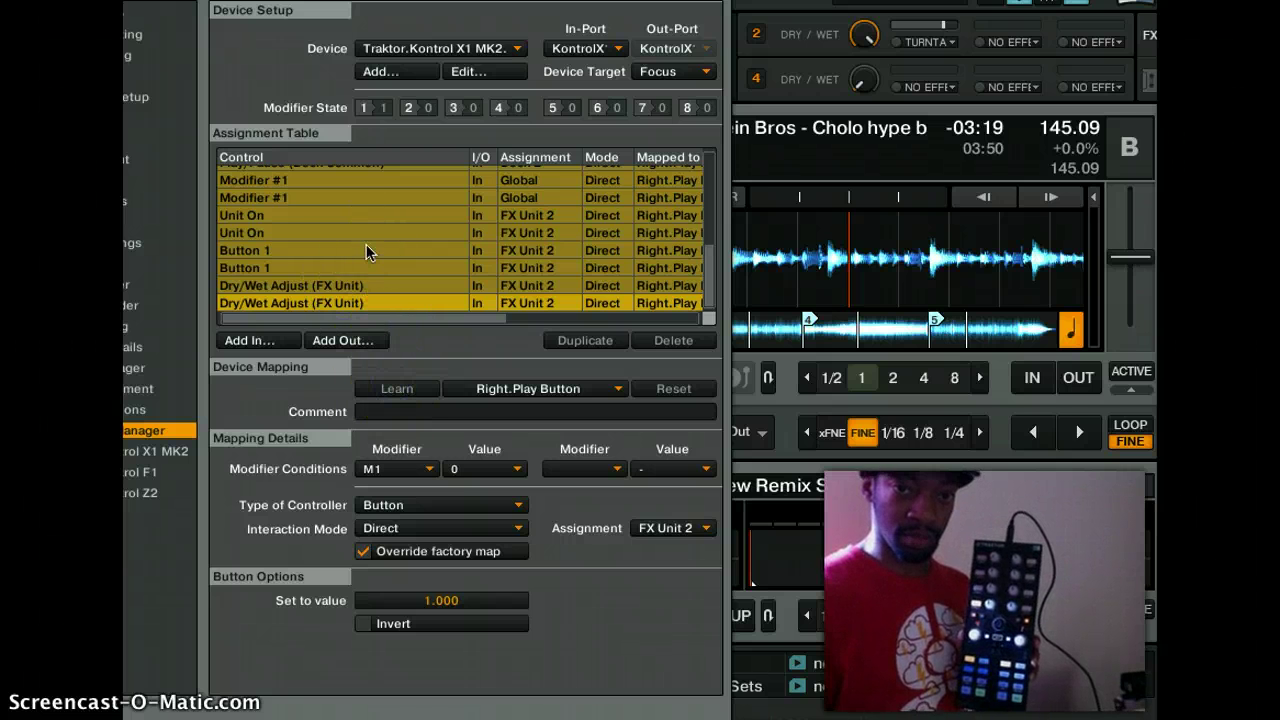
- Add an FX Unit input for Knob 1 and map it to the Right.Play Button using Learn
scroll(366, 251, "up", 2)
scroll(366, 251, "down", 2)
scroll(366, 251, "up", 3)
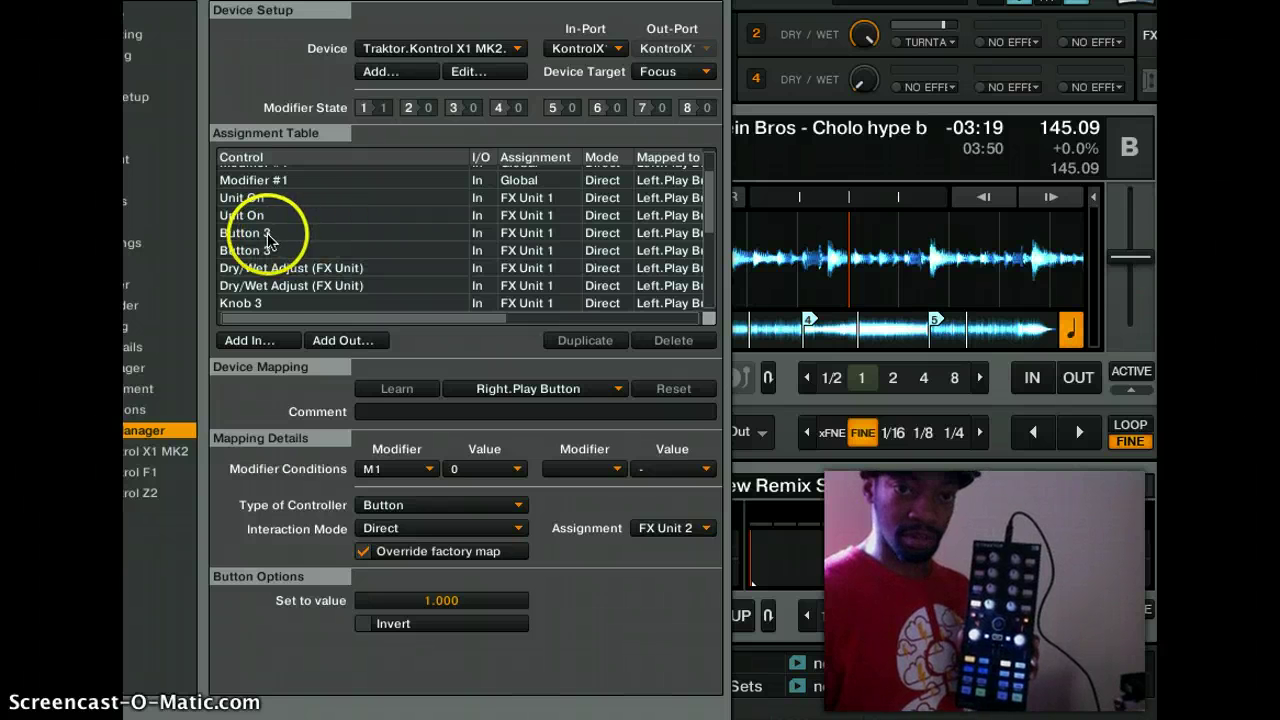
scroll(295, 268, "down", 2)
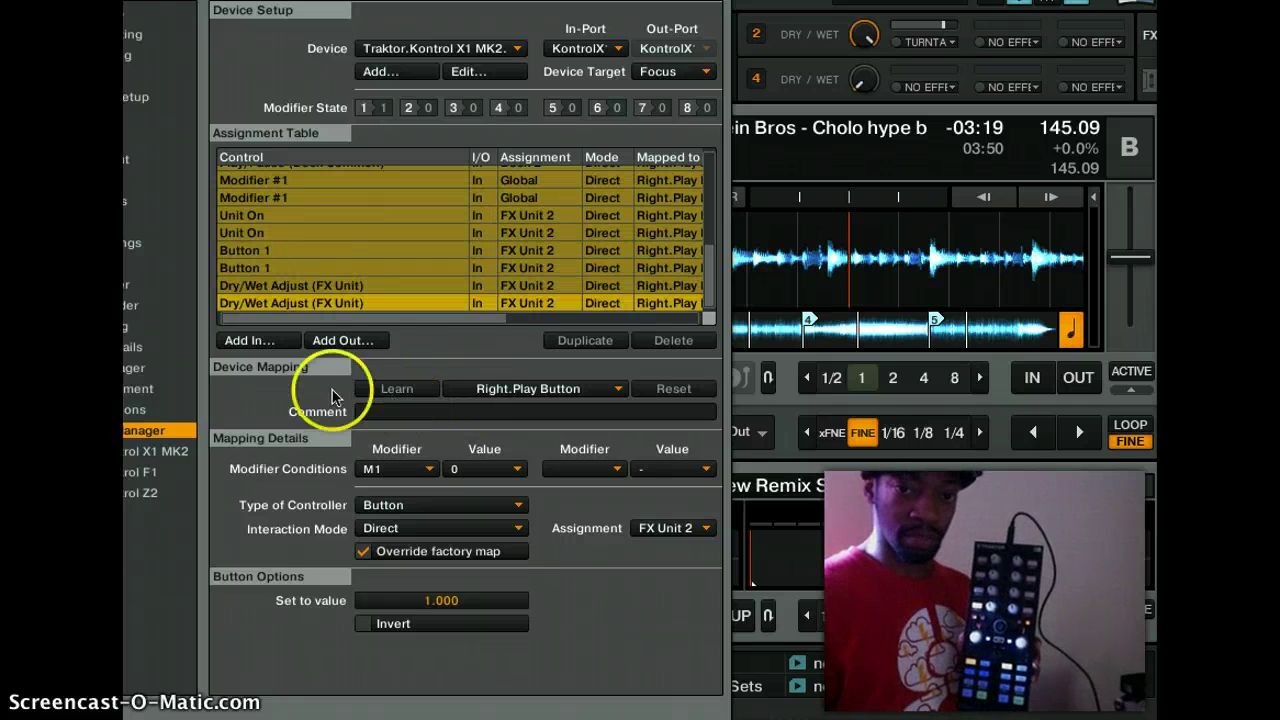
left_click(249, 340)
mouse_move(278, 427)
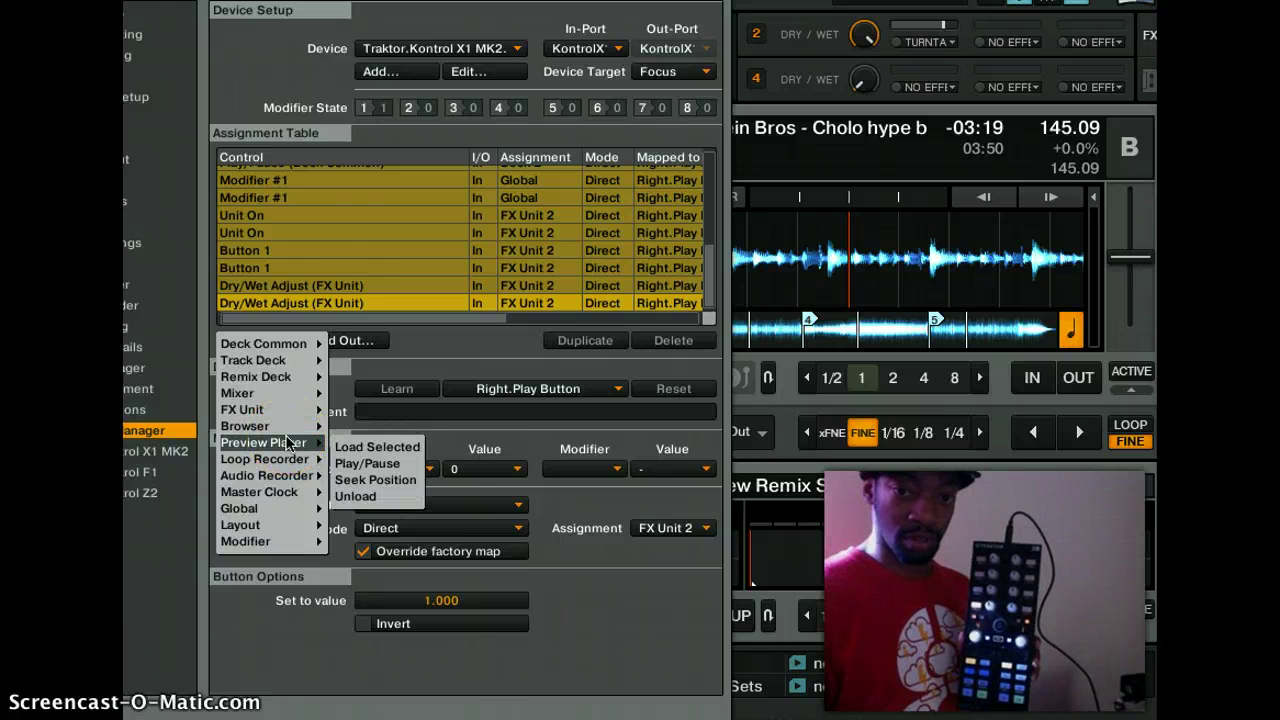
left_click(289, 393)
mouse_move(291, 408)
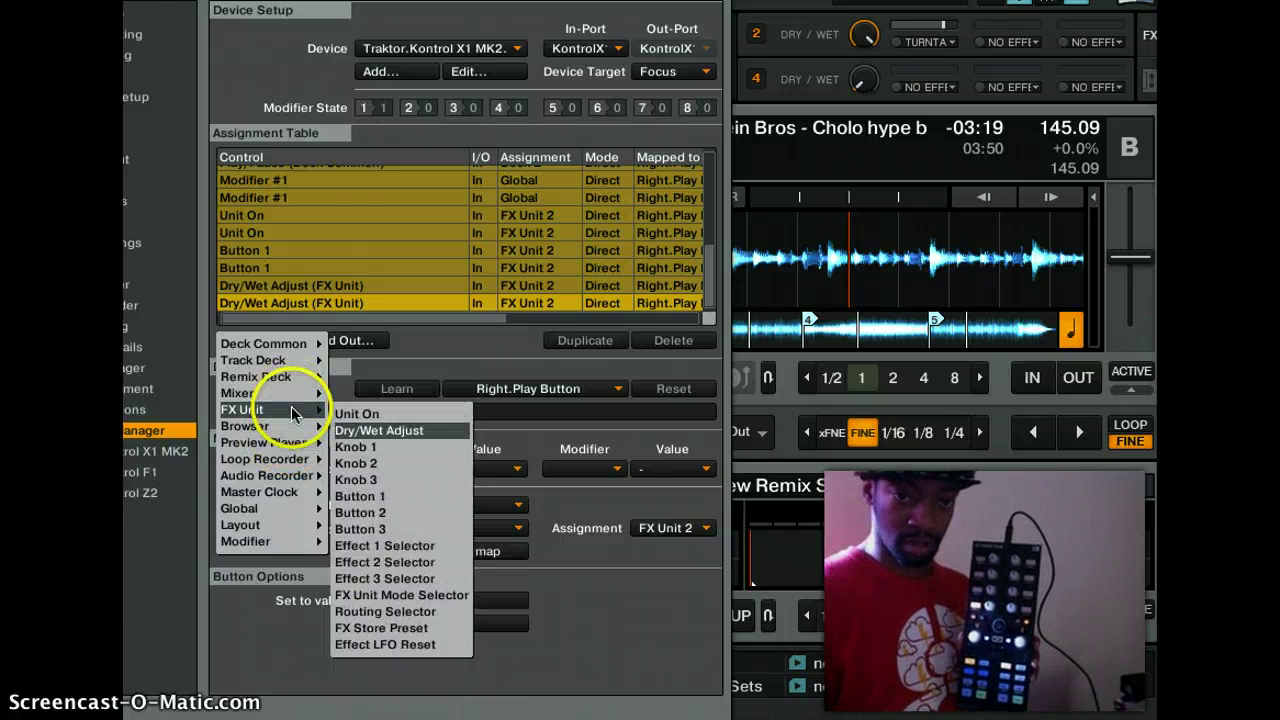
left_click(383, 447)
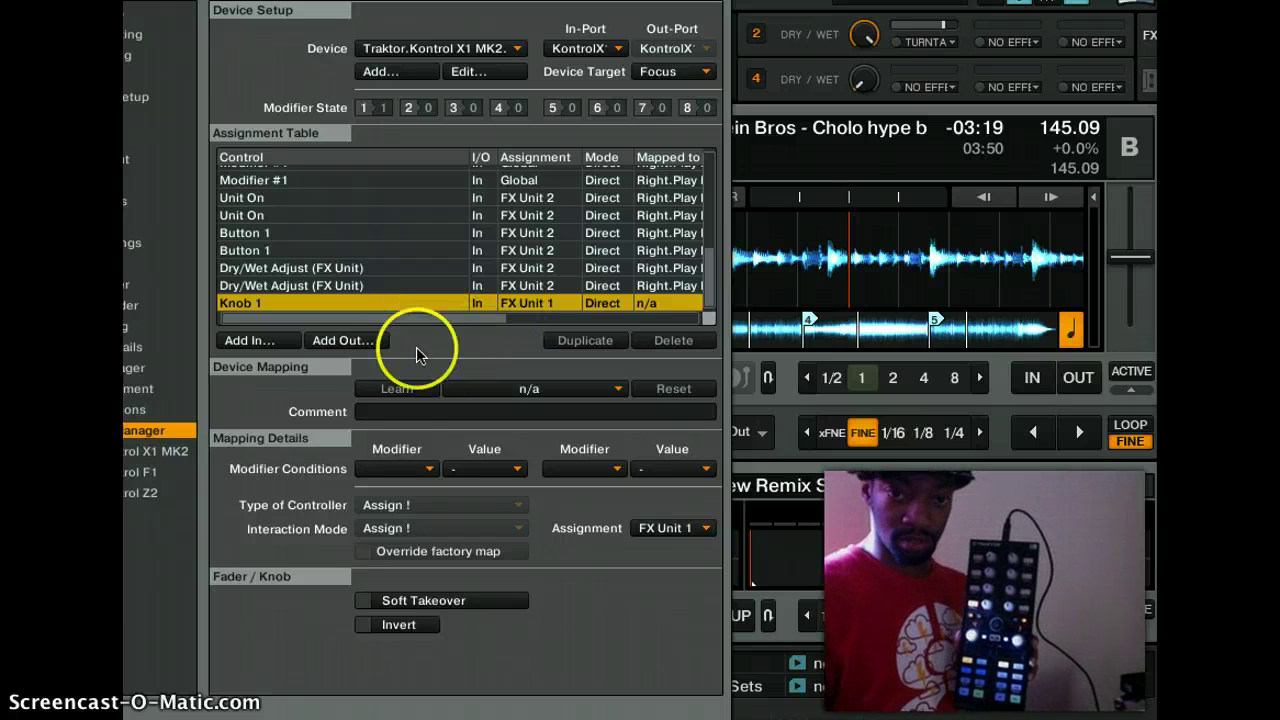
left_click(410, 390)
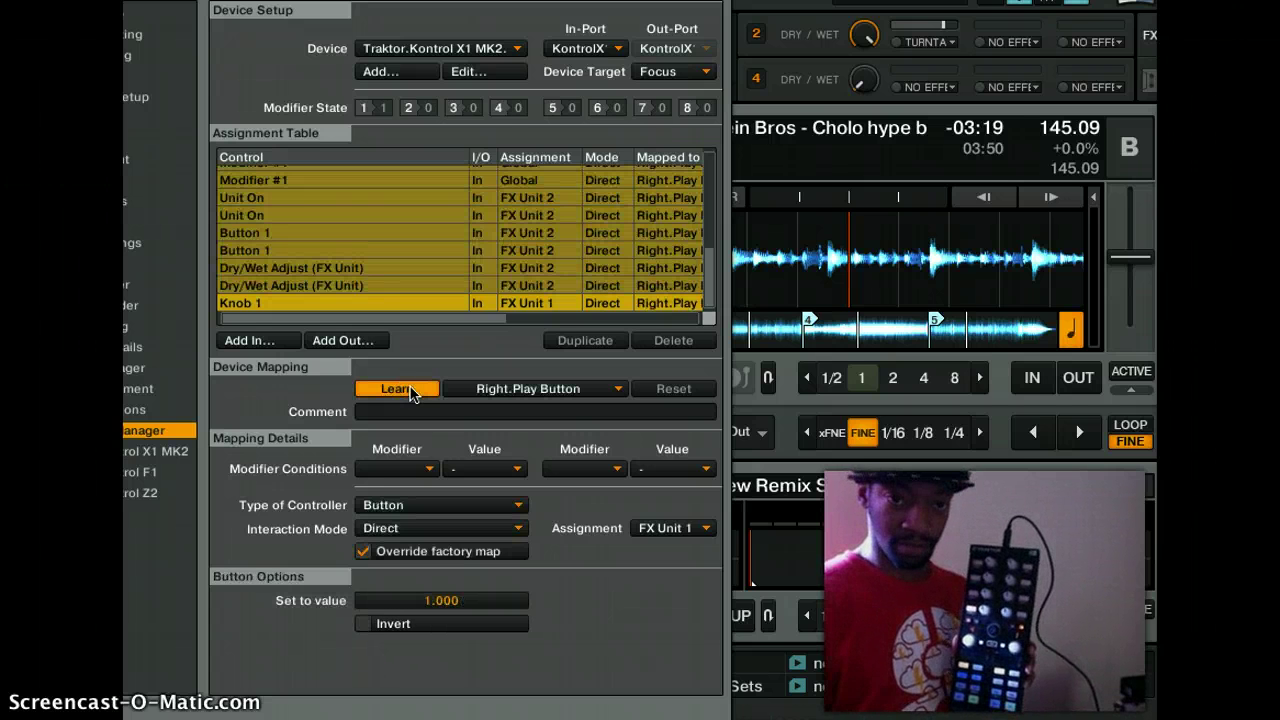
left_click(410, 390)
- Configure the Knob 1 mapping with condition M1 = 0, assignment FX Unit 2 and a set-to value of 0.8
left_click_drag(423, 468, 382, 338)
left_click(382, 328)
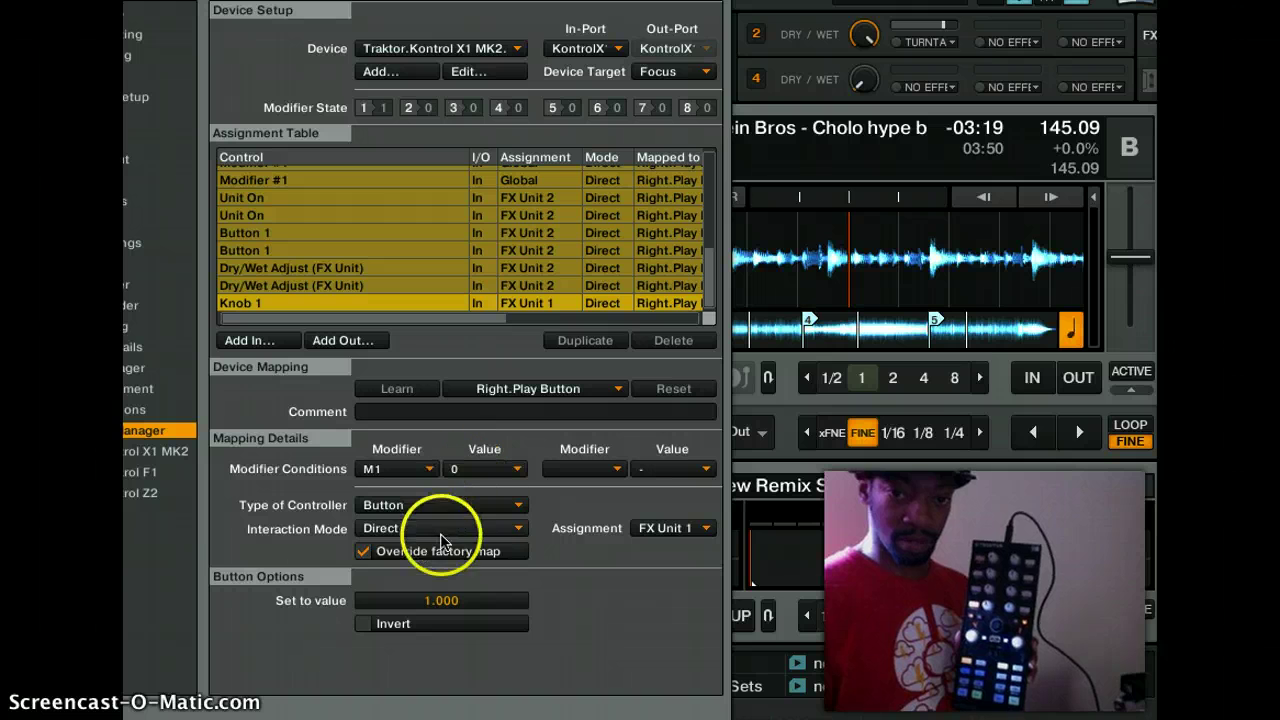
left_click_drag(645, 532, 663, 552)
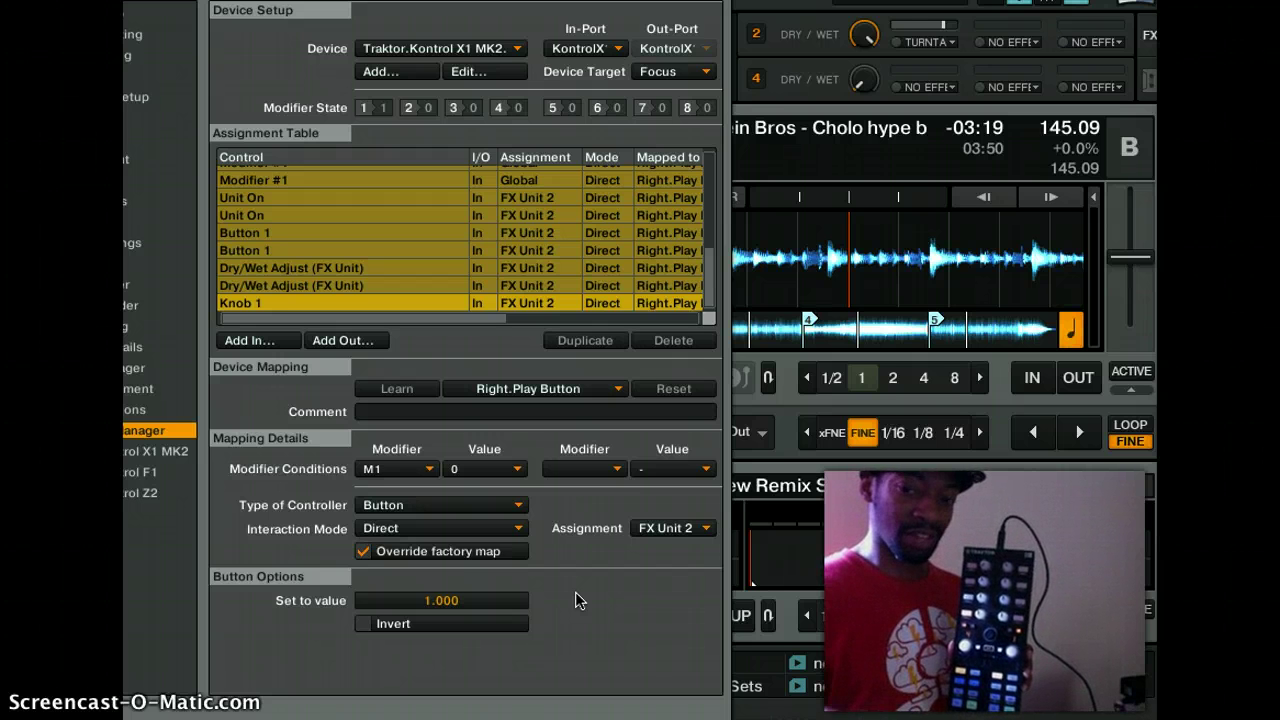
left_click(470, 602)
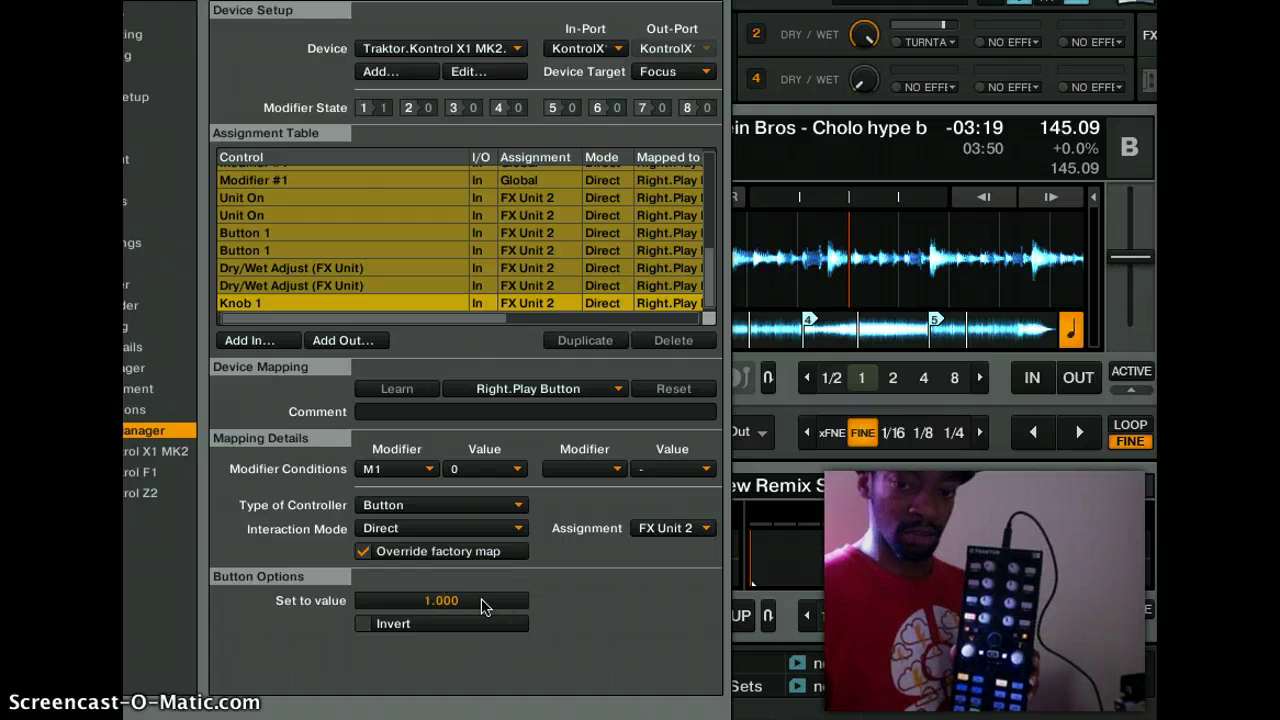
left_click(474, 606)
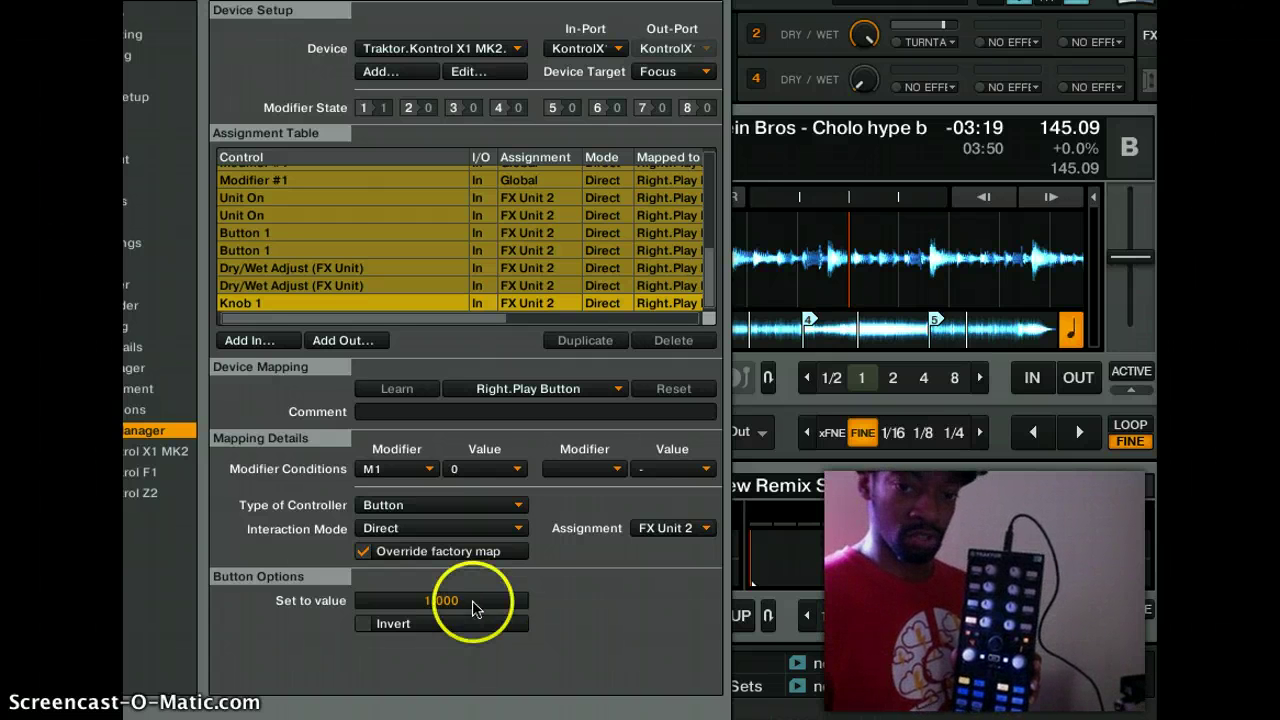
double_click(451, 608)
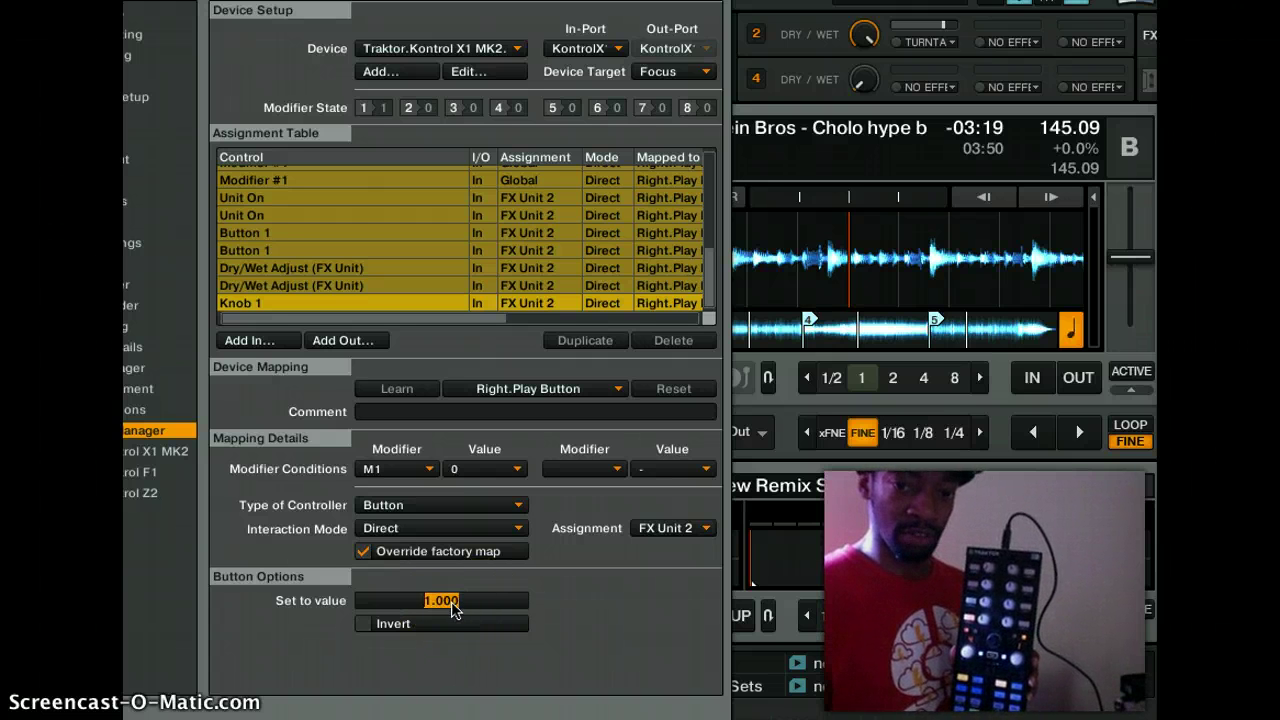
left_click(581, 634)
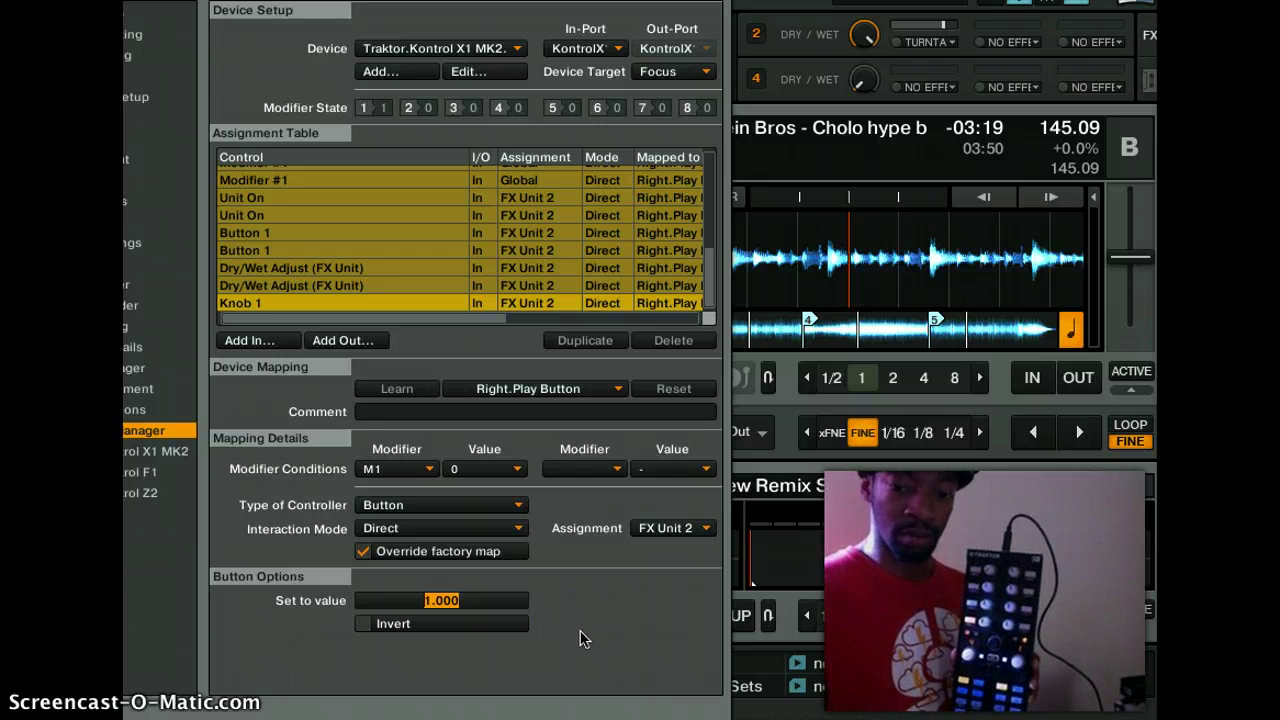
type("0")
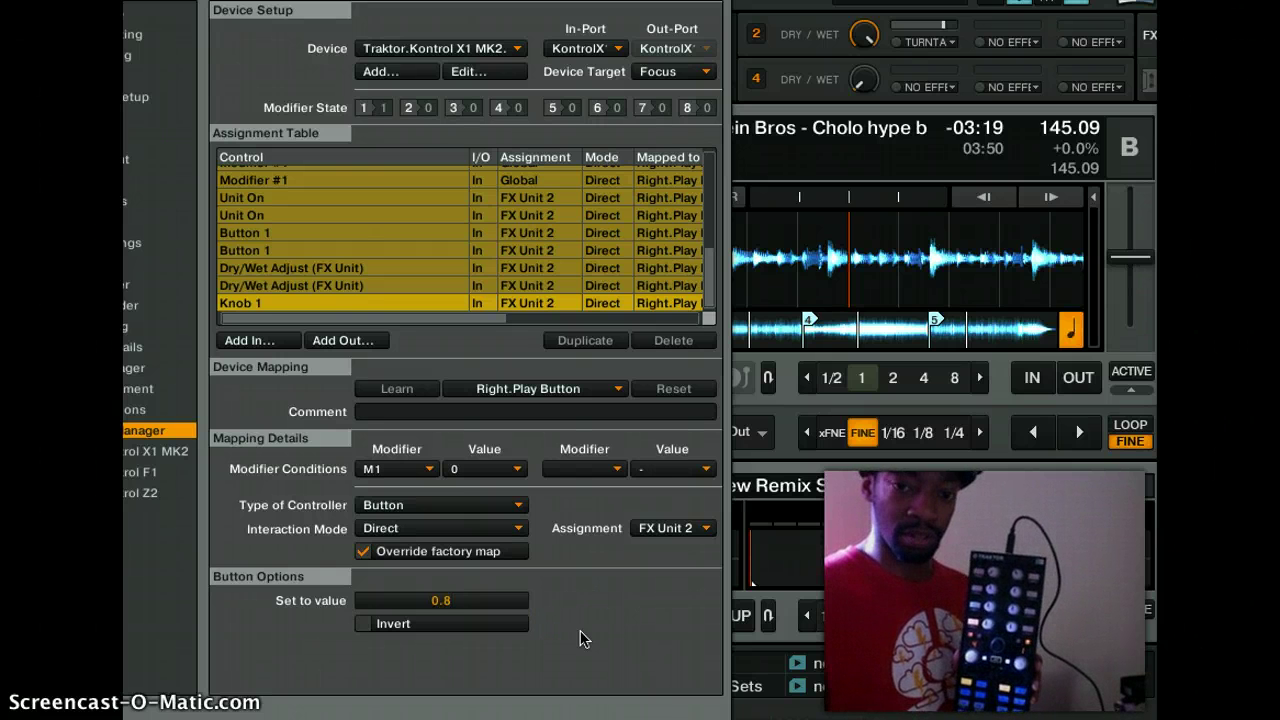
- Apply the entered set-to value of 0.8 to the Knob 1 mapping with condition M1 = 0
left_click(610, 624)
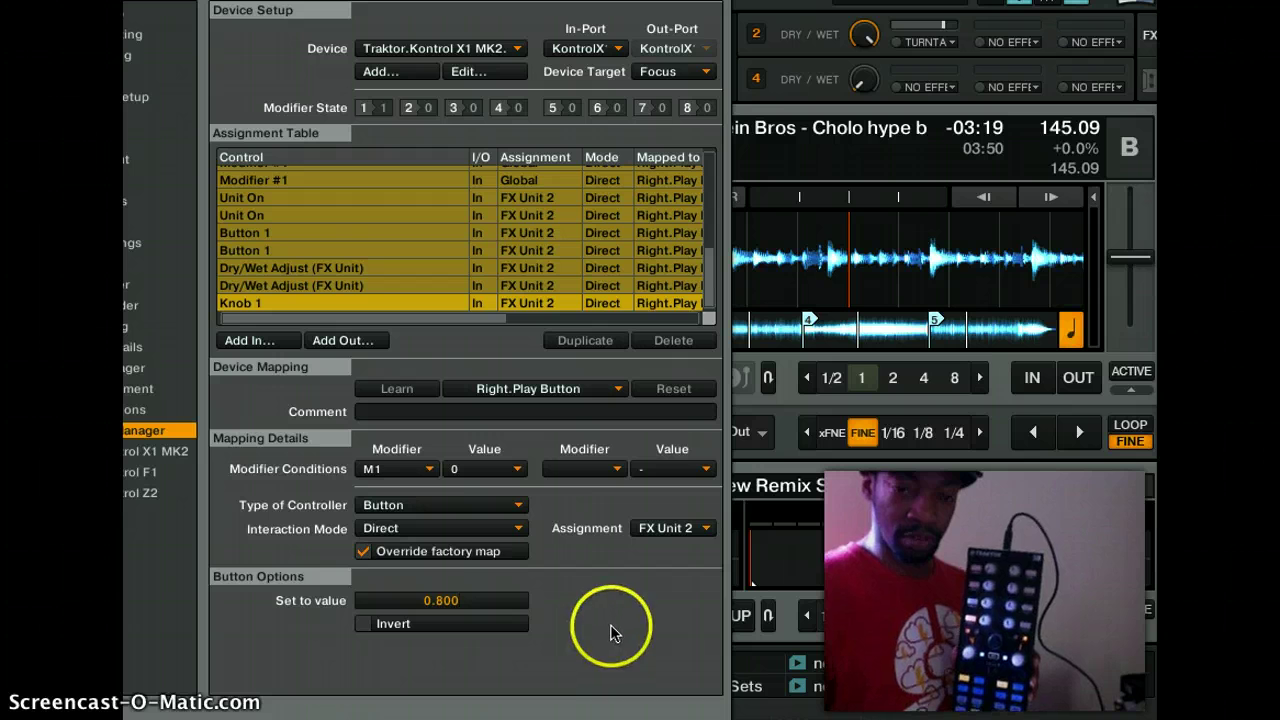
left_click(536, 621)
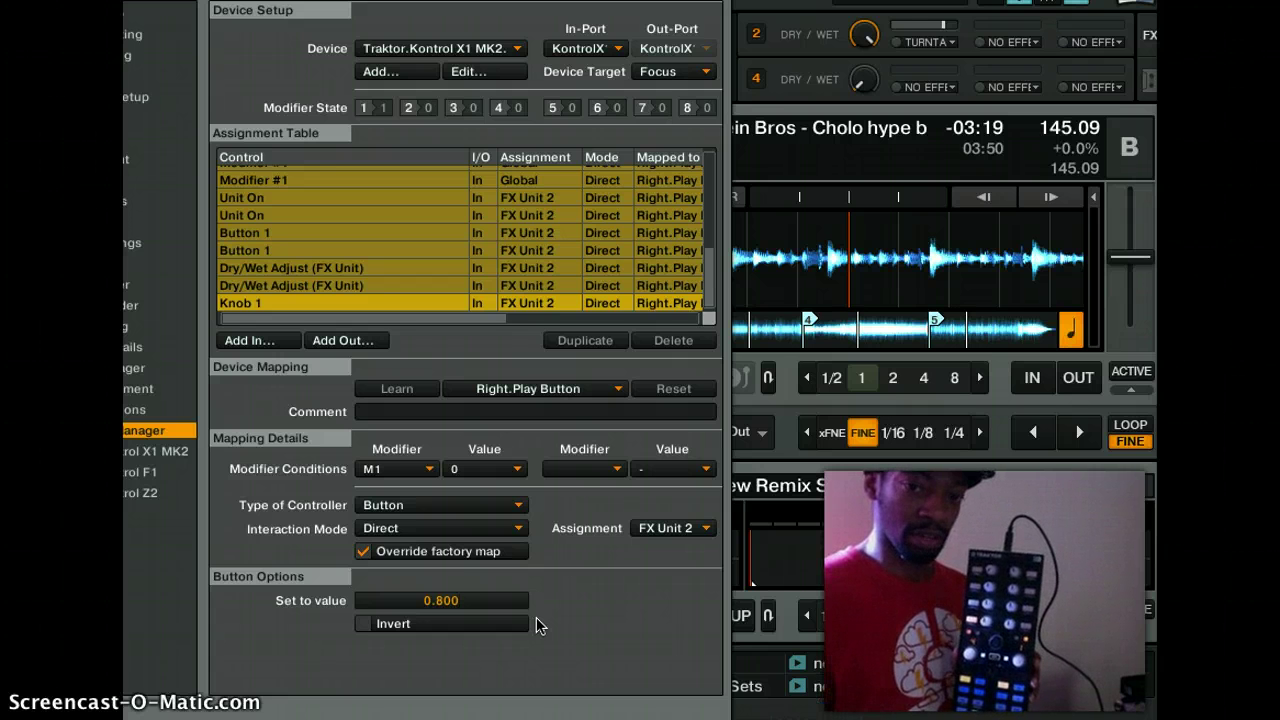
left_click(585, 606)
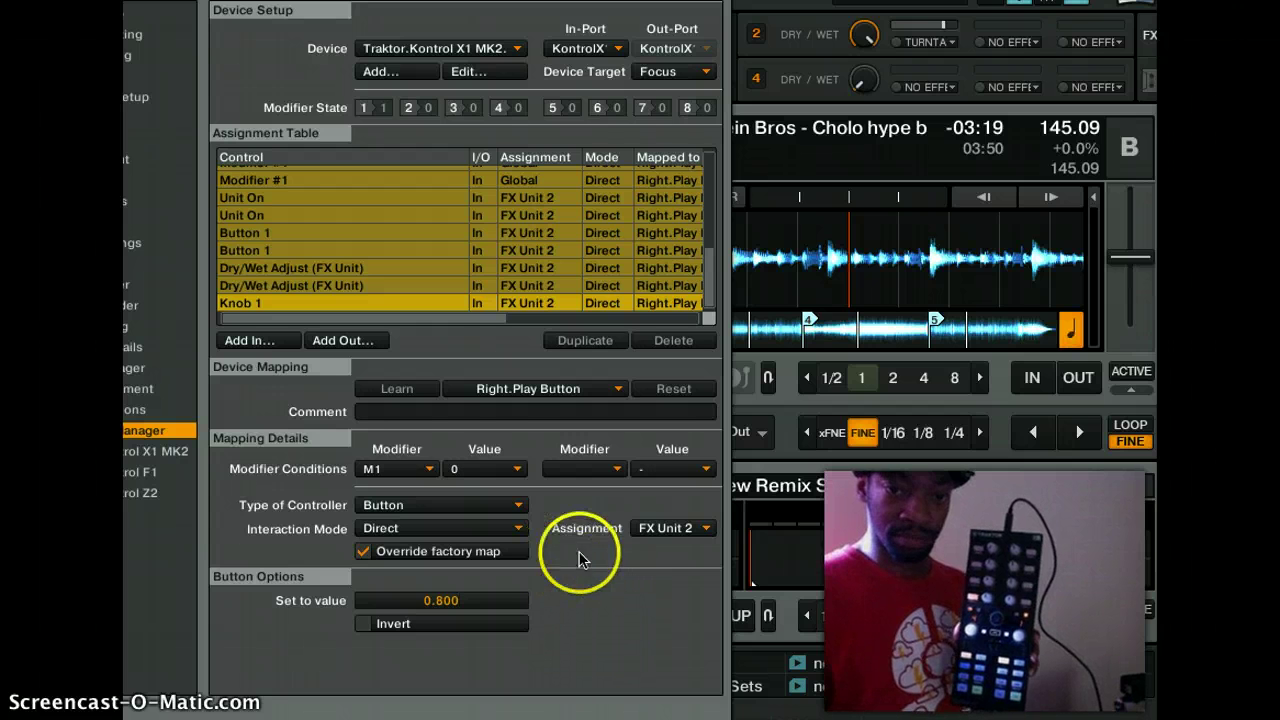
- Duplicate the Knob 1 mapping onto the Right.Play Button using Learn, with condition M1 = 1 and a set-to value of 0.000
left_click(580, 342)
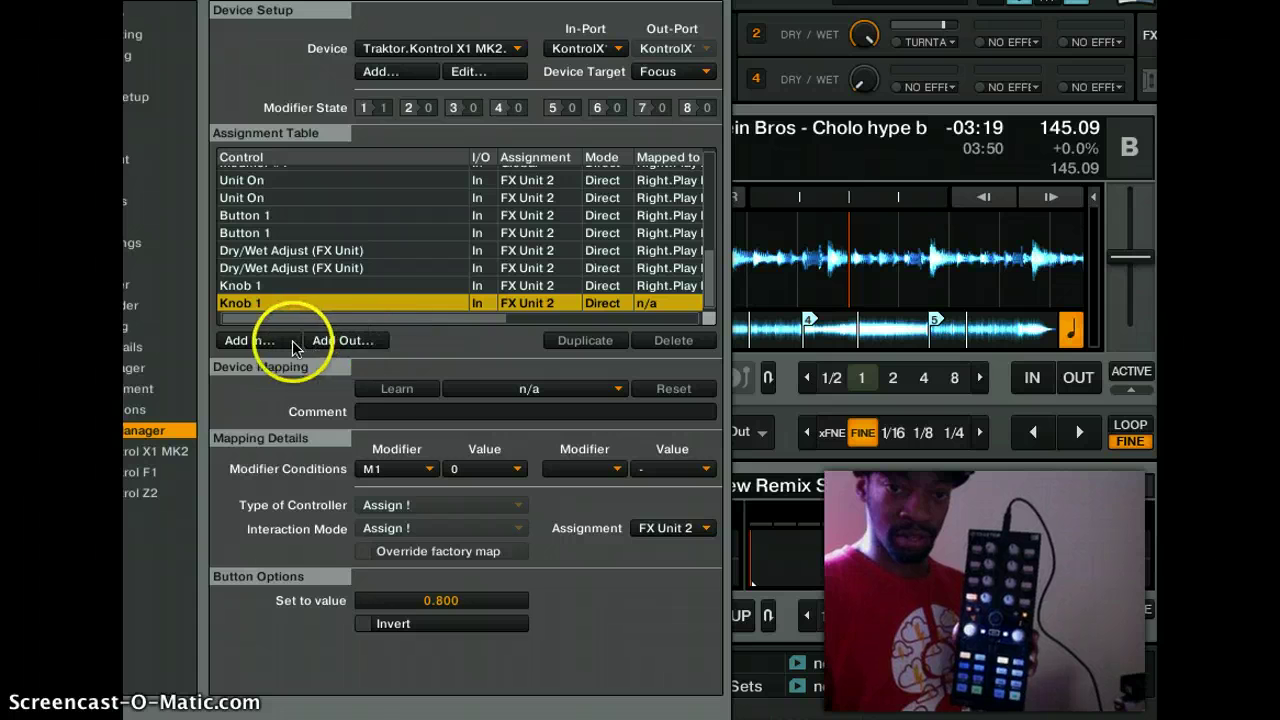
left_click(395, 389)
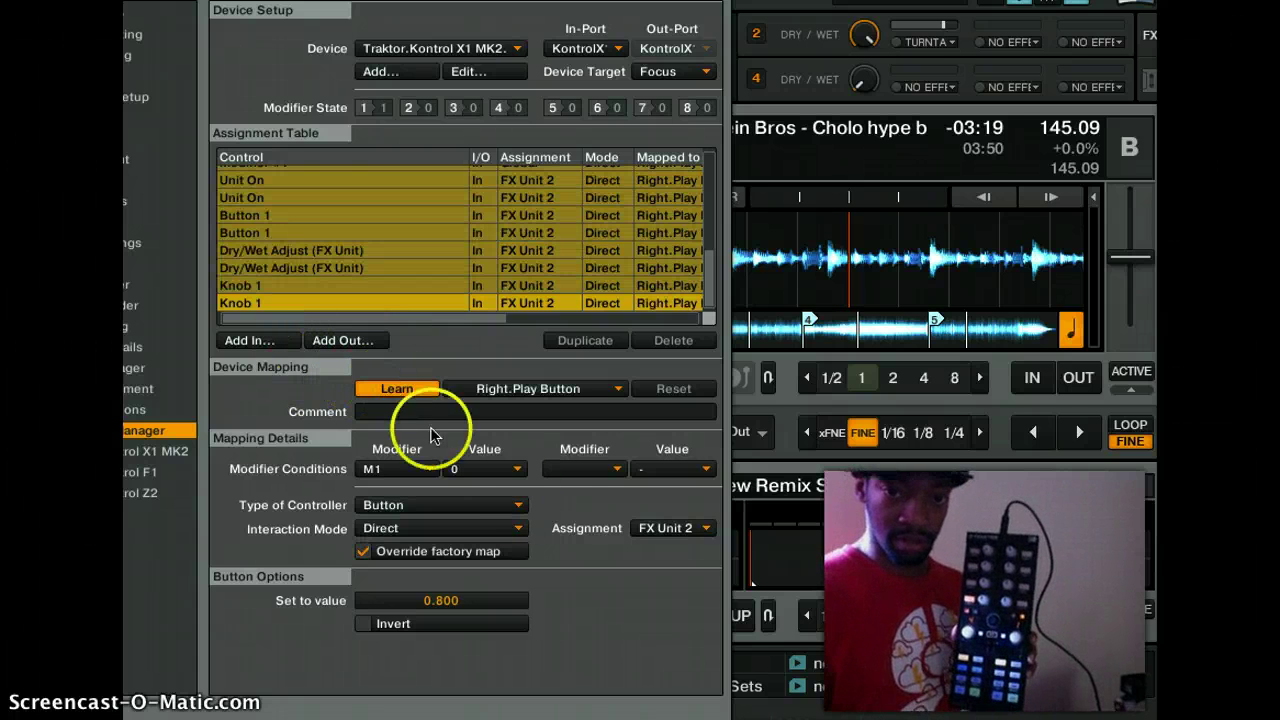
left_click(497, 474)
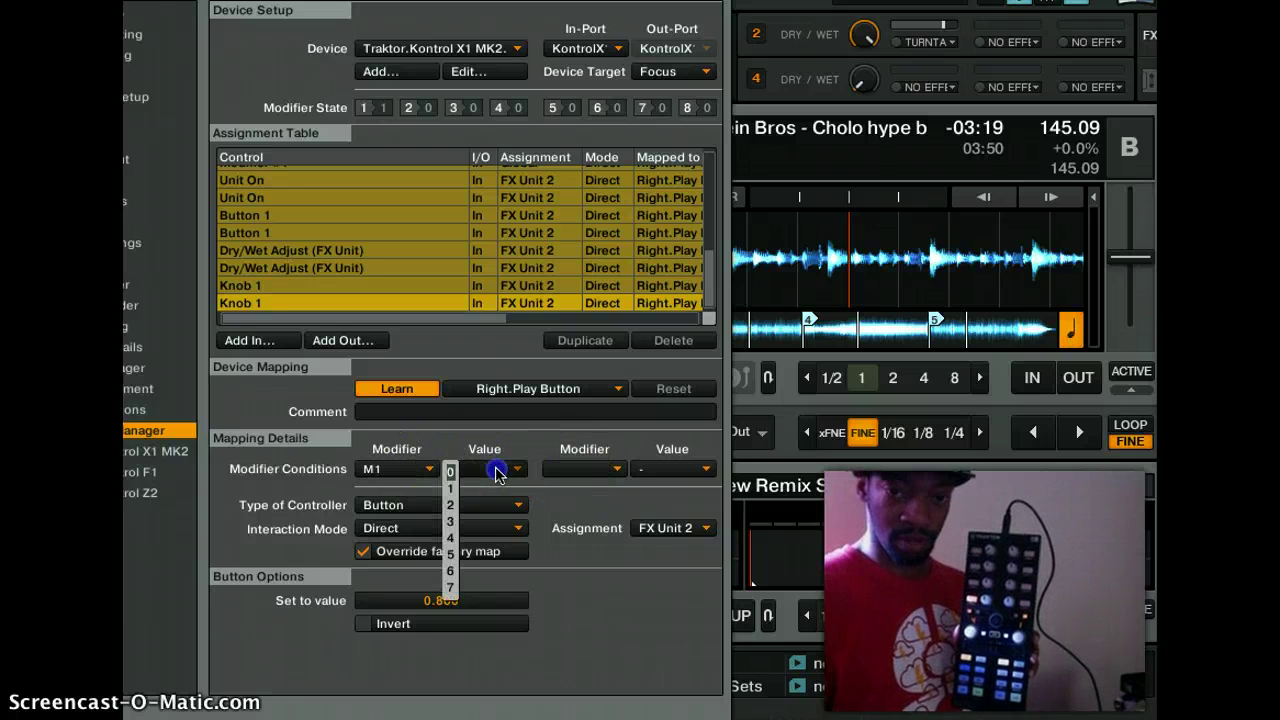
left_click(450, 488)
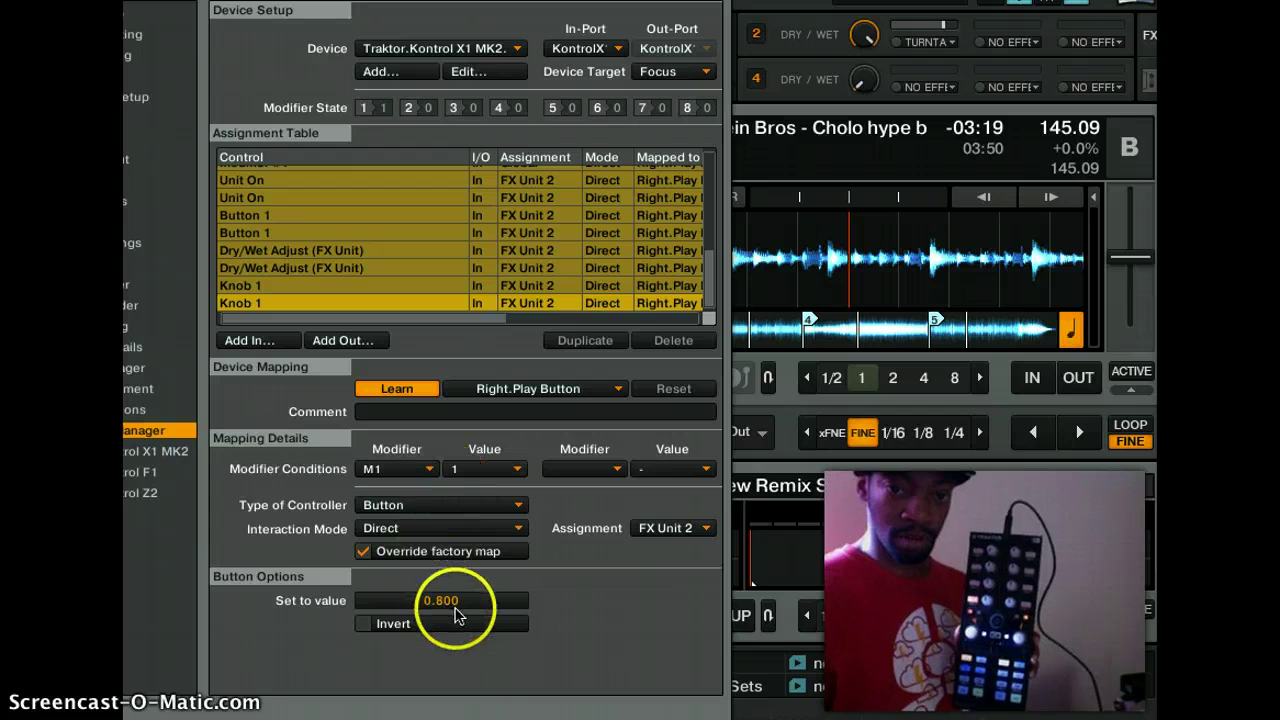
left_click_drag(449, 600, 463, 660)
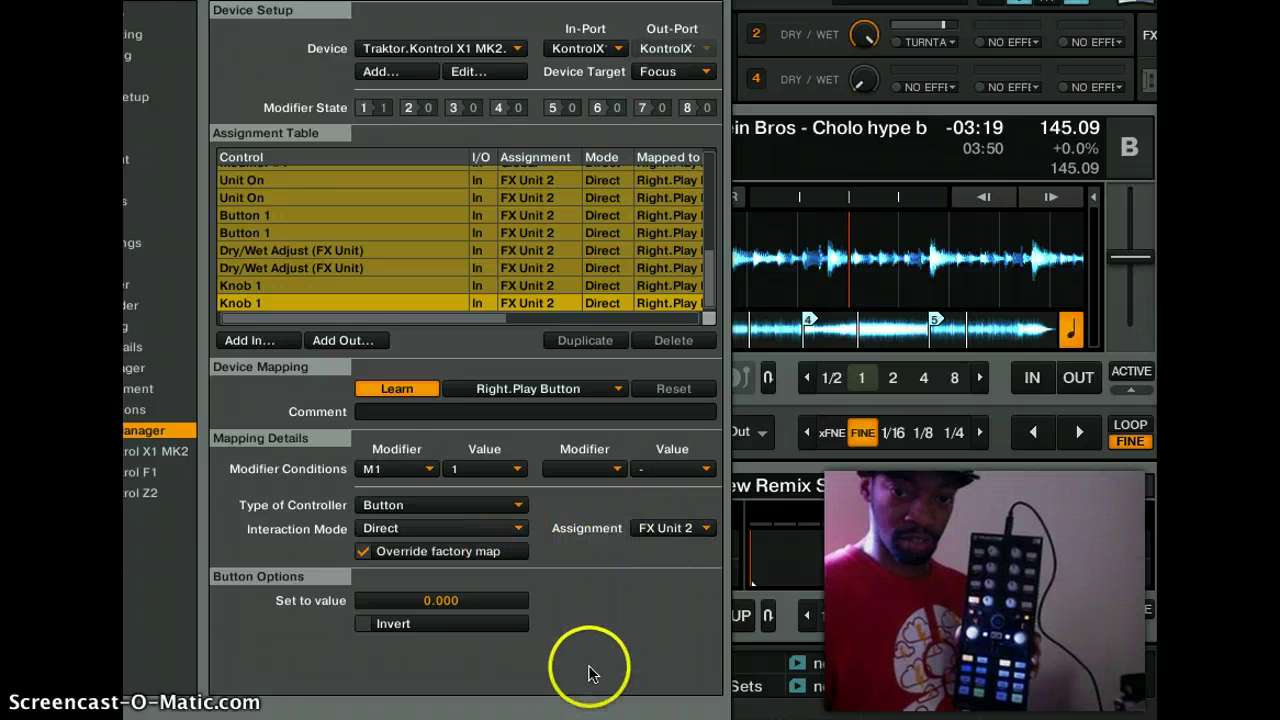
left_click(402, 384)
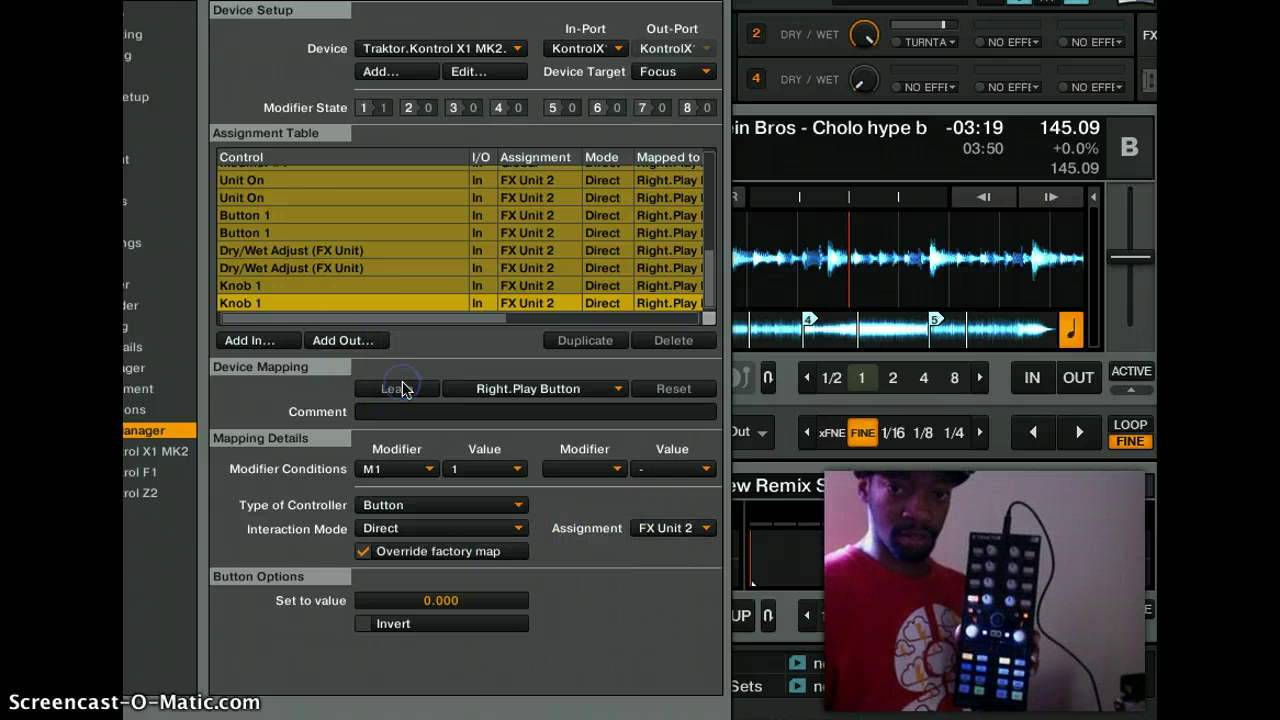